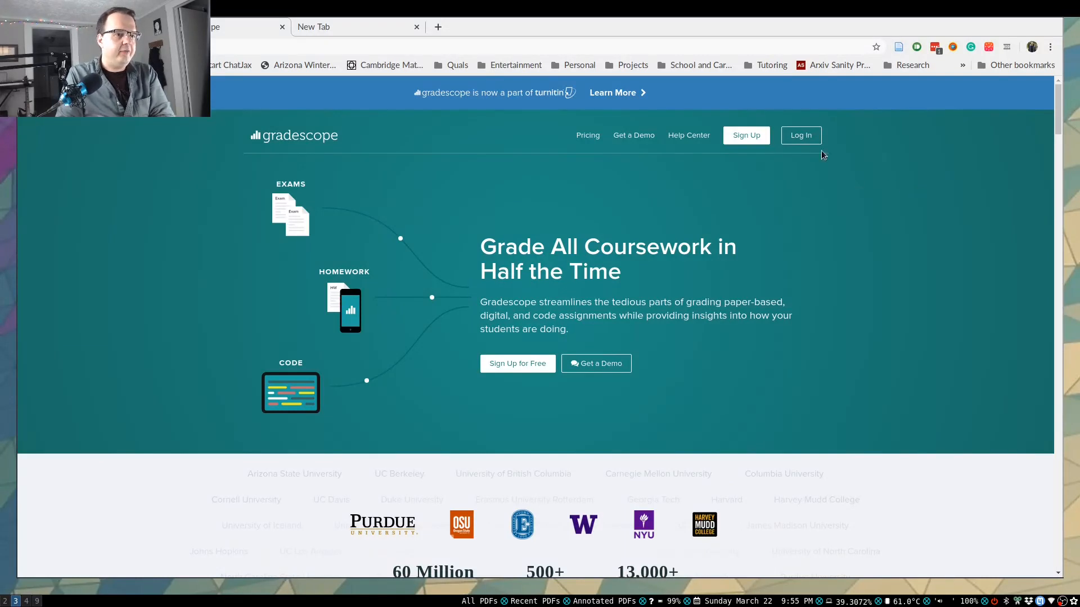
Log in to Gradescope with the saved account email and password, and decline storing the password in the browser.
left_click(801, 136)
left_click(602, 157)
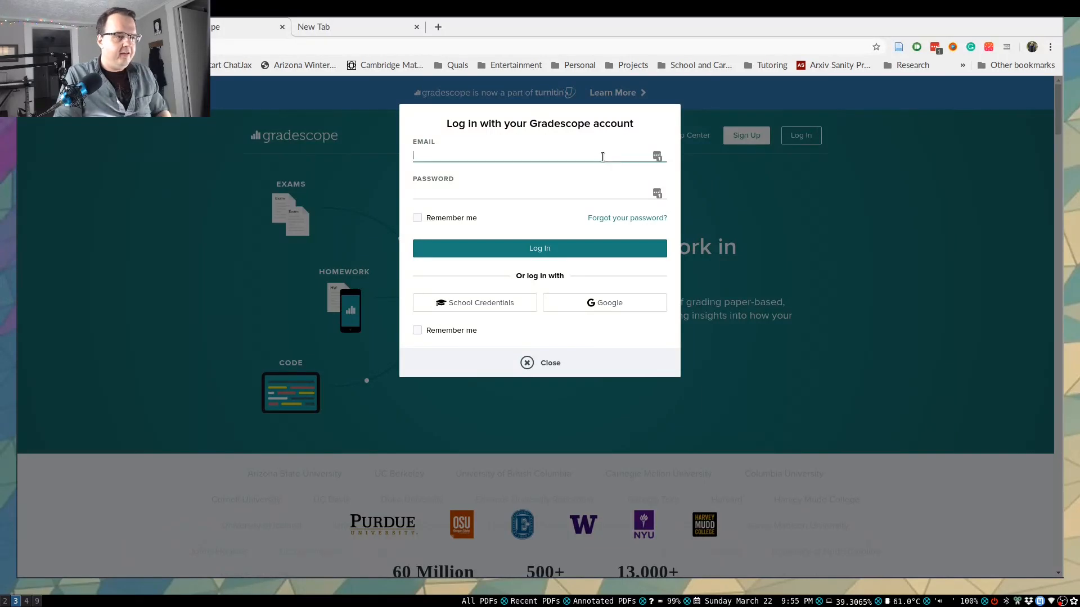
left_click(656, 158)
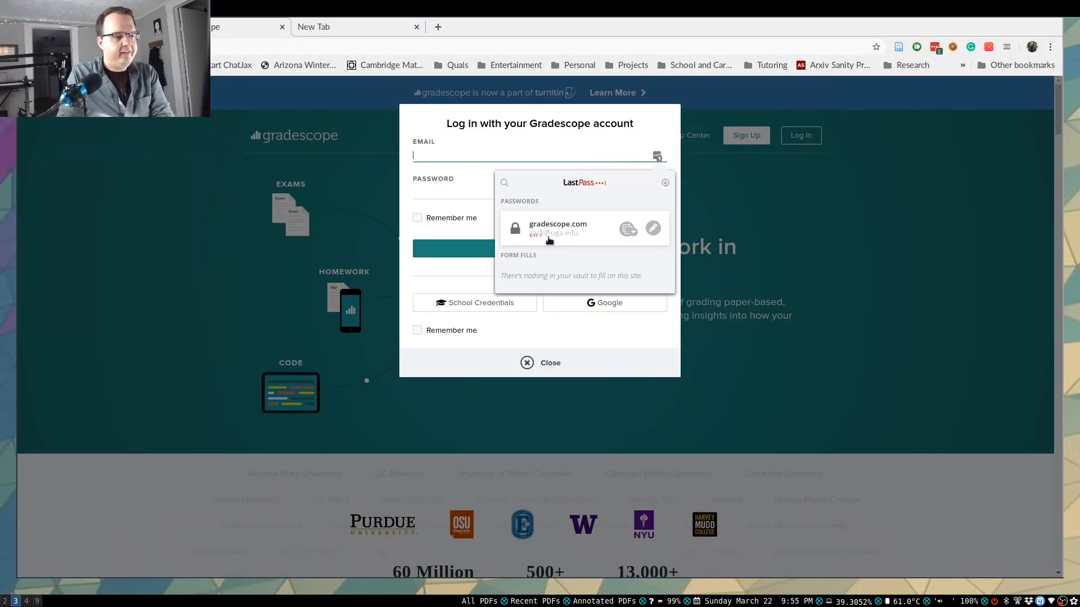
left_click(549, 237)
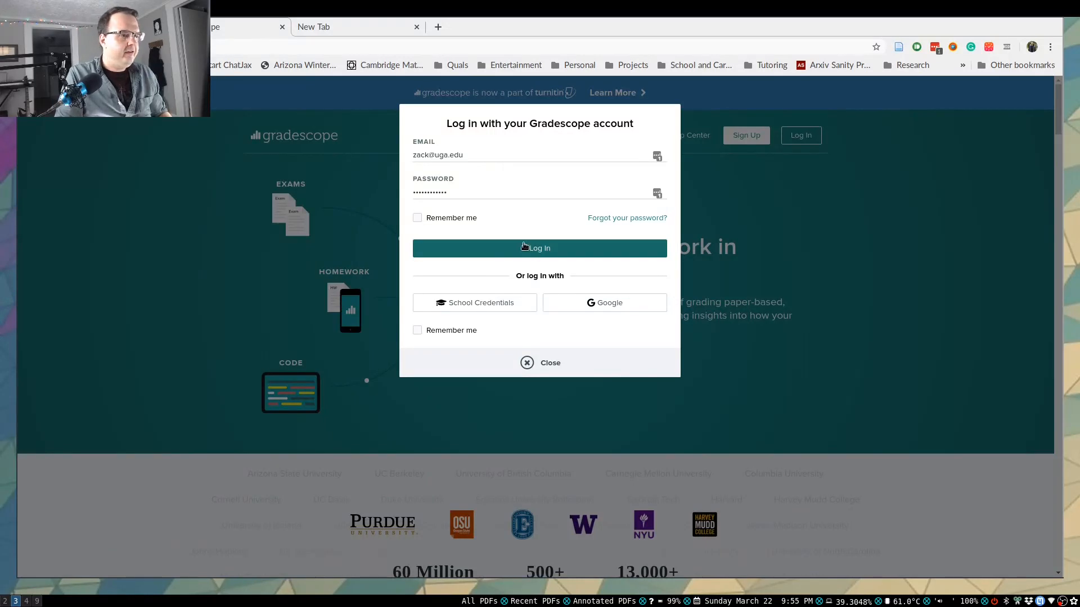
left_click(547, 256)
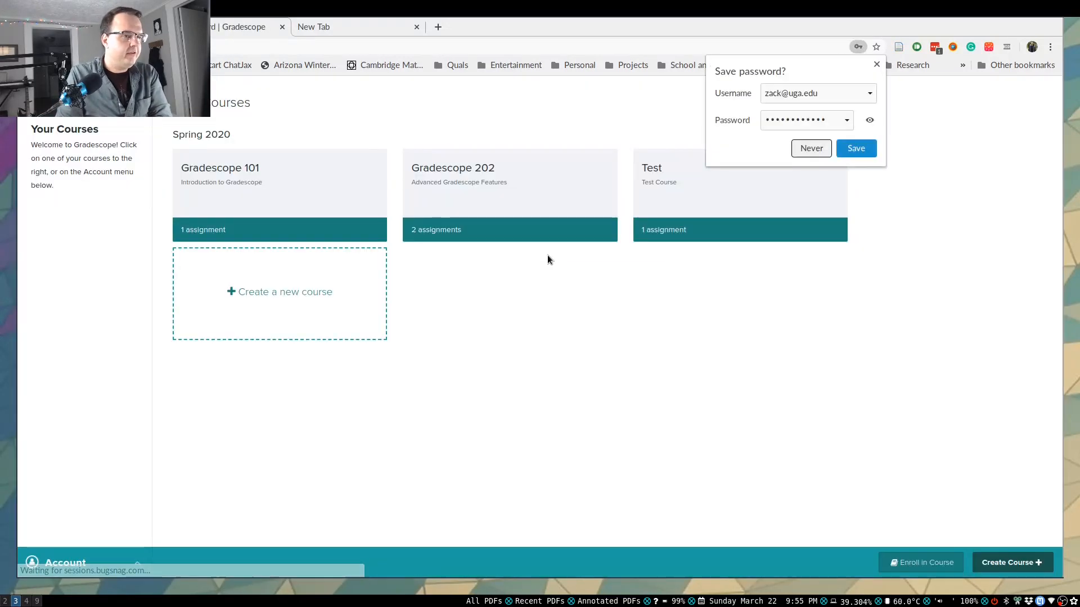
left_click(807, 148)
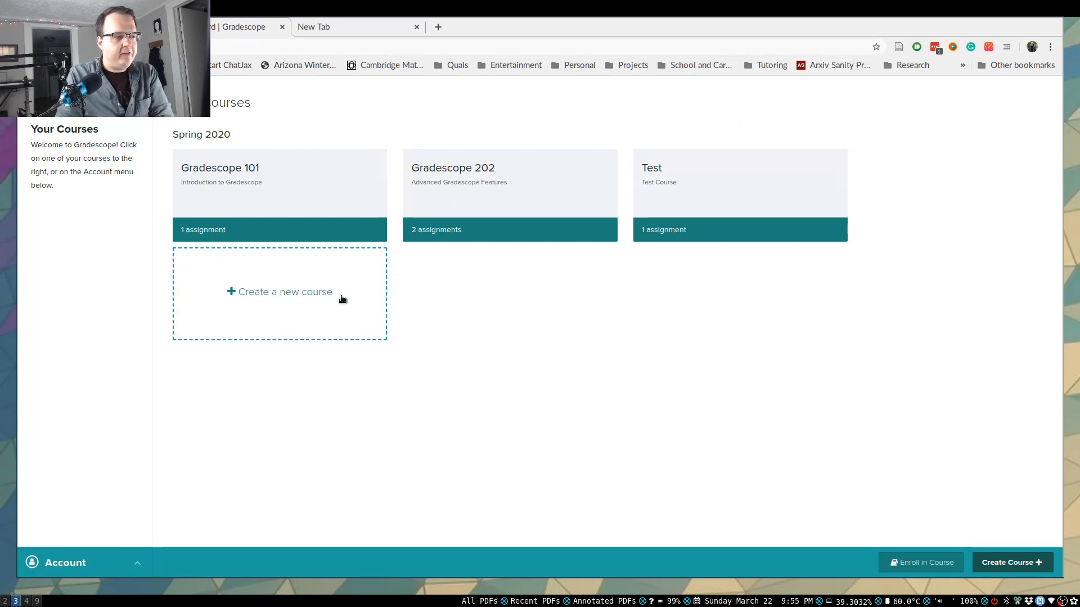
Start a new course named Test Course 8505 with the description asdsadsa, and allow students to enroll via entry code.
left_click(299, 296)
left_click(482, 186)
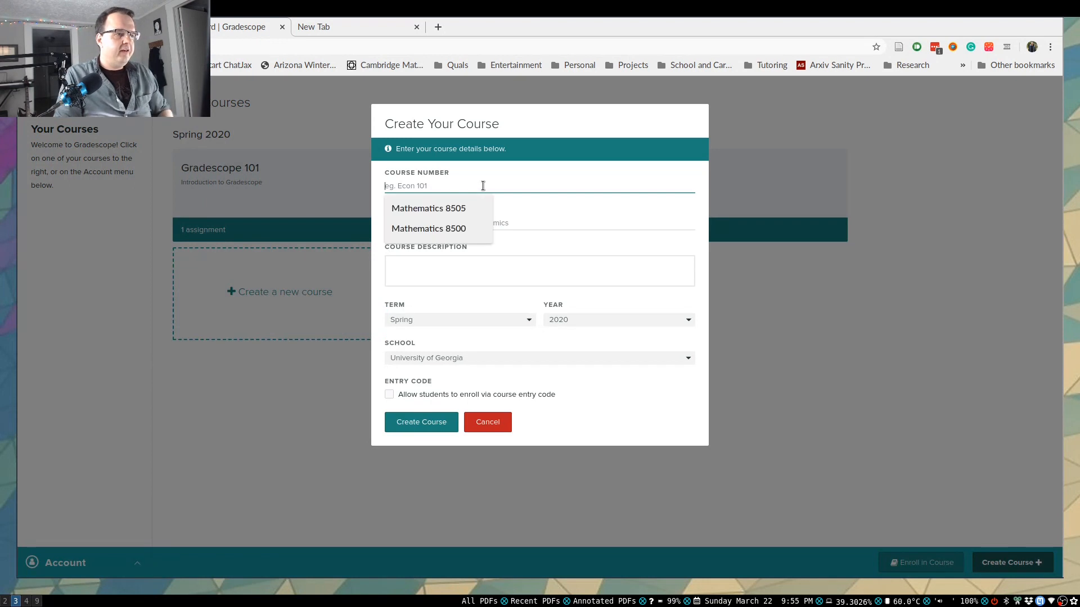
key("Down")
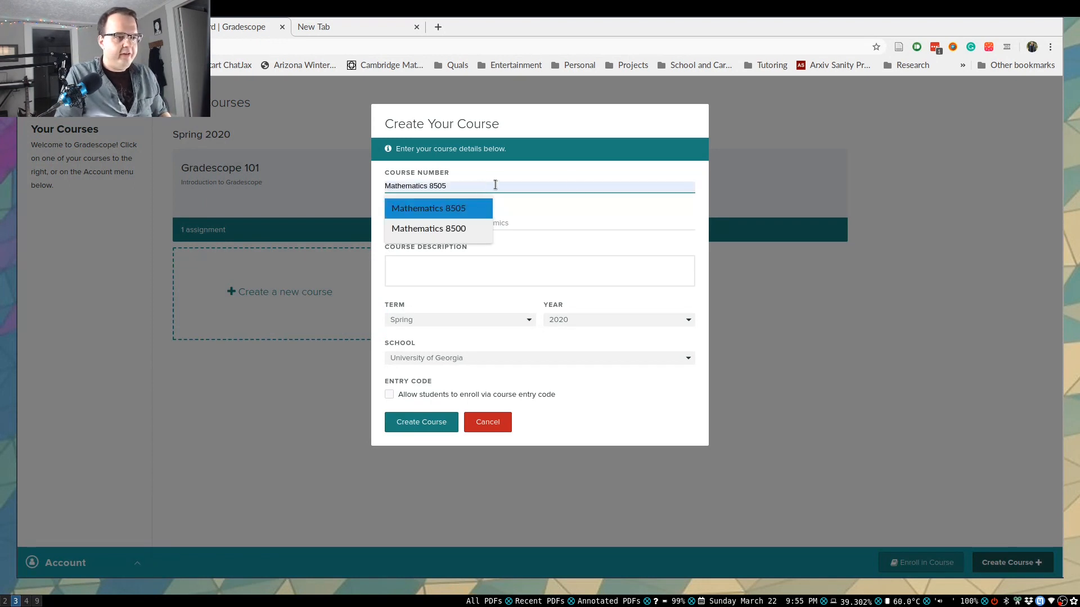
left_click(619, 219)
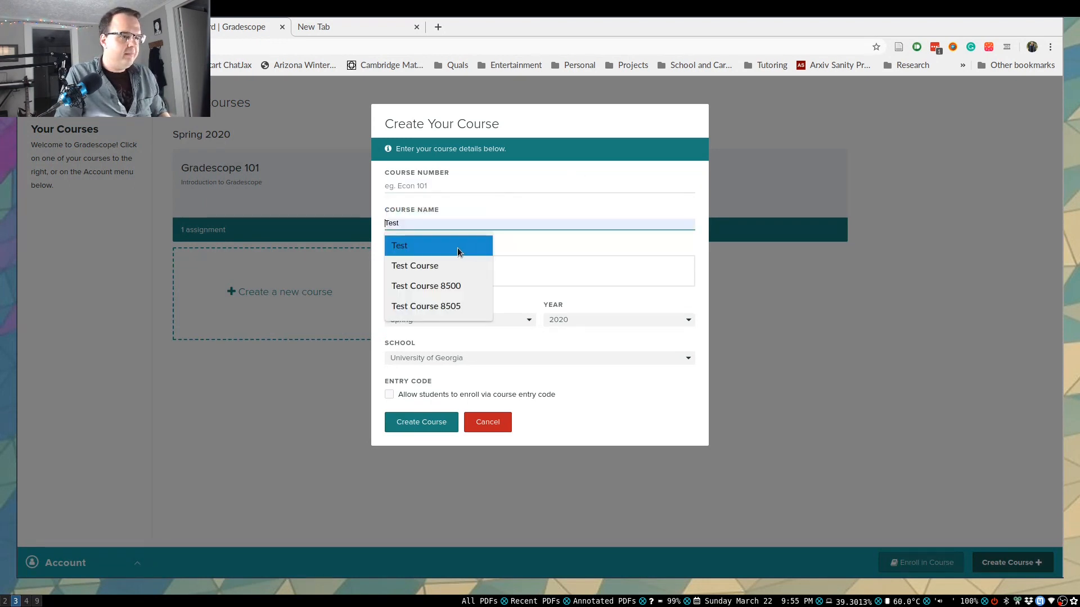
left_click(461, 304)
left_click(528, 269)
type("asdsadsa")
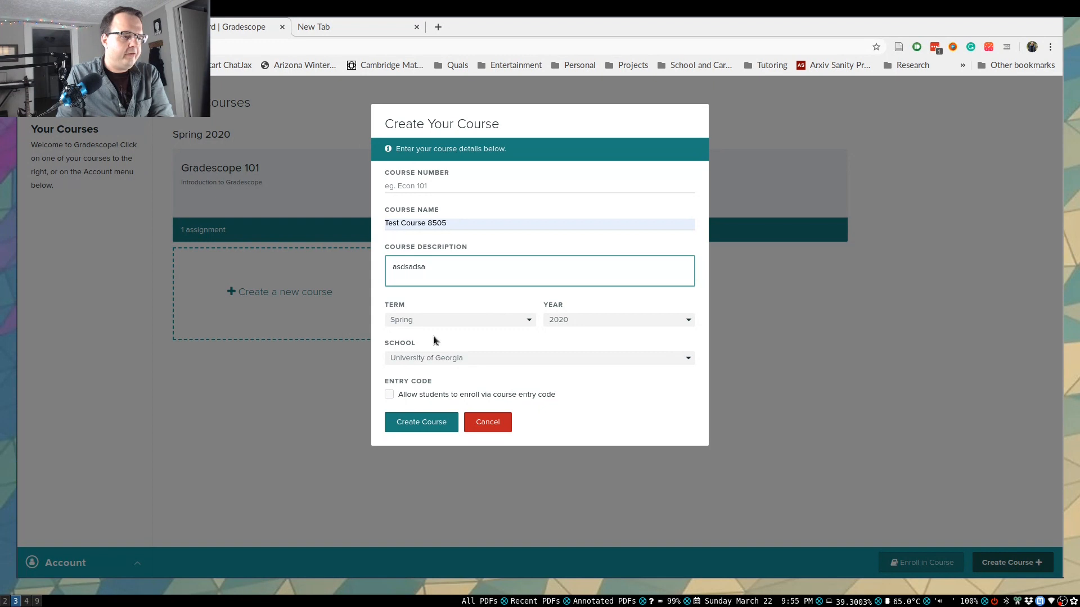
left_click(389, 395)
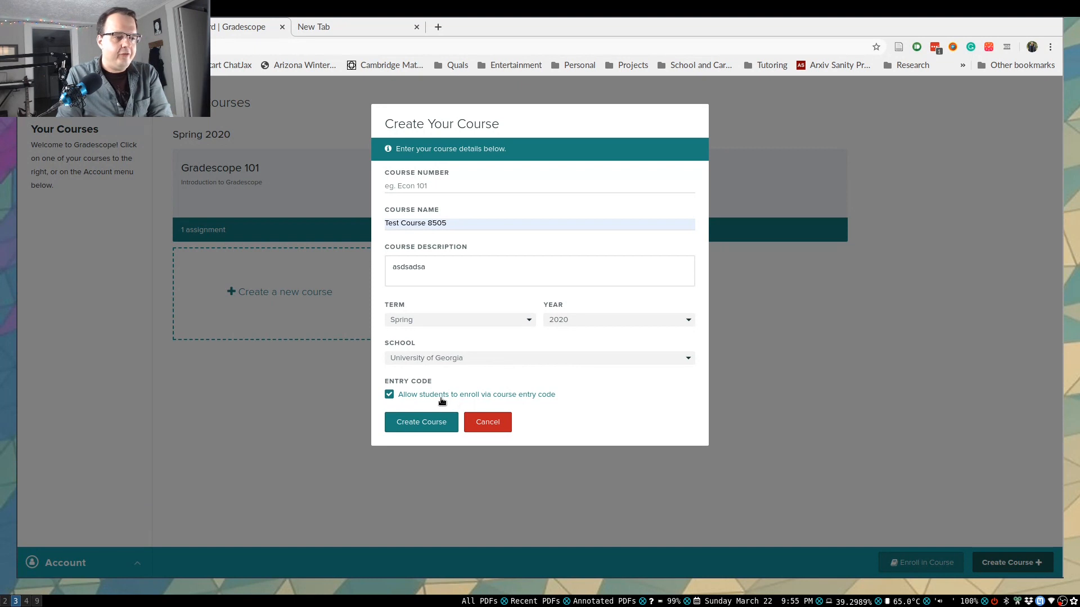
Set the course number to Mathematics 8505 and create the course.
left_click(428, 426)
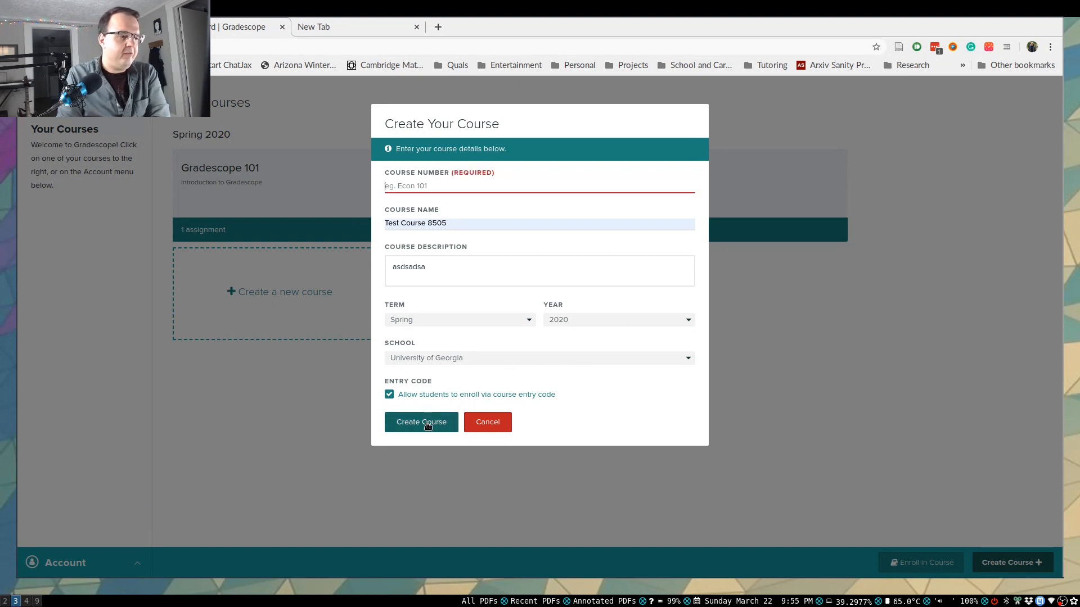
left_click(448, 187)
left_click(473, 216)
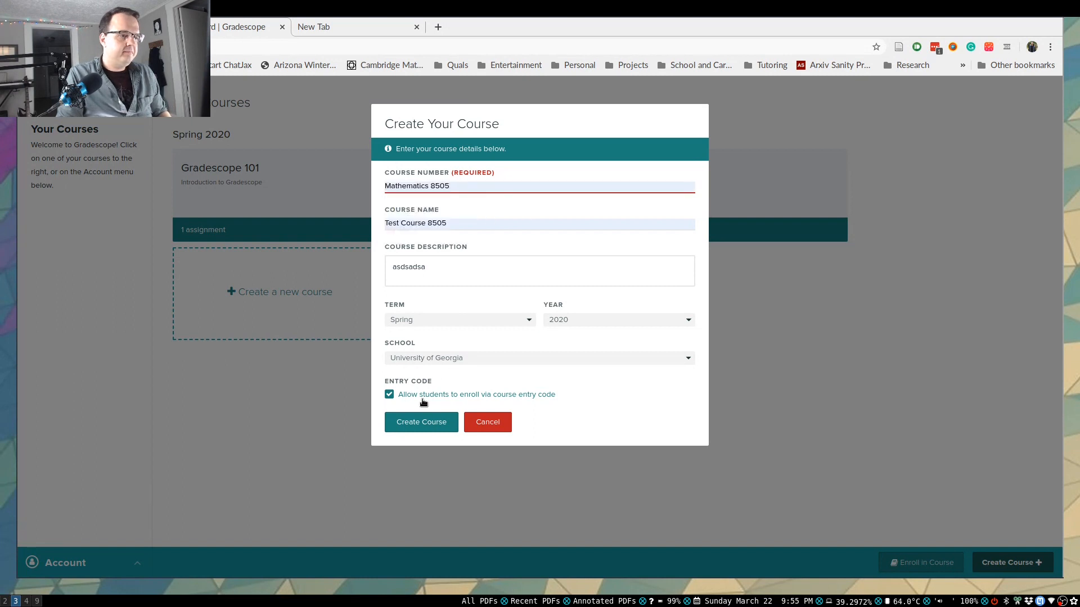
left_click(430, 420)
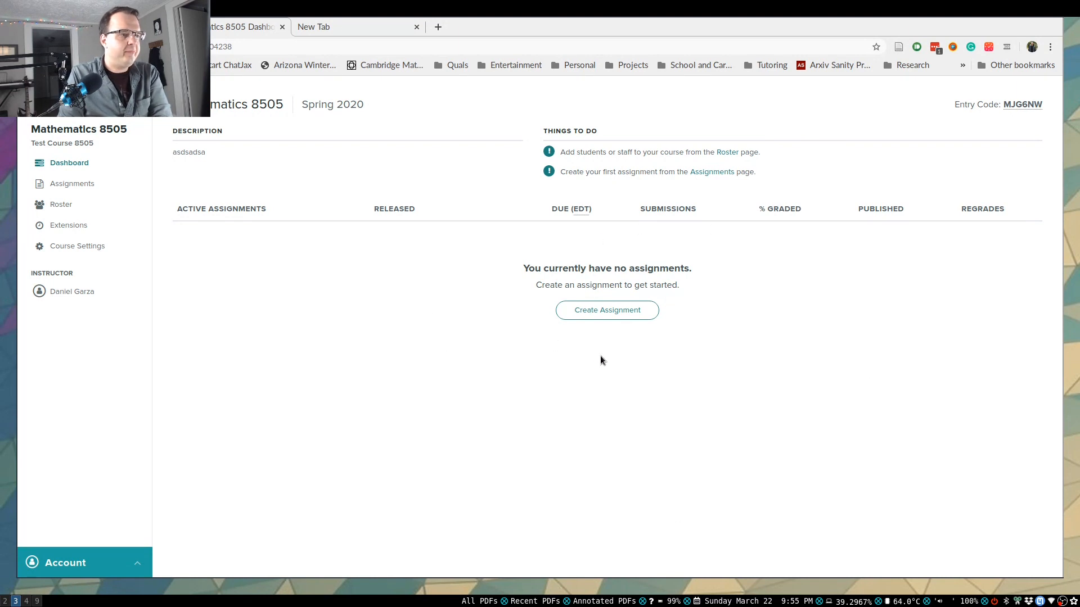
Highlight the course entry code on the dashboard and view its explanation.
triple_click(1029, 105)
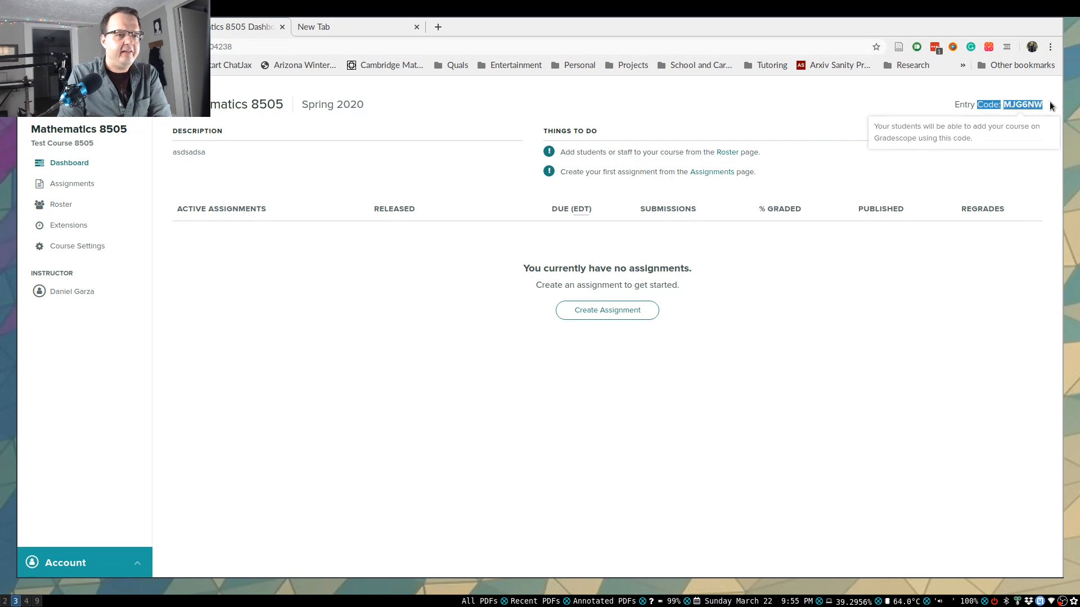
left_click_drag(1044, 104, 1002, 105)
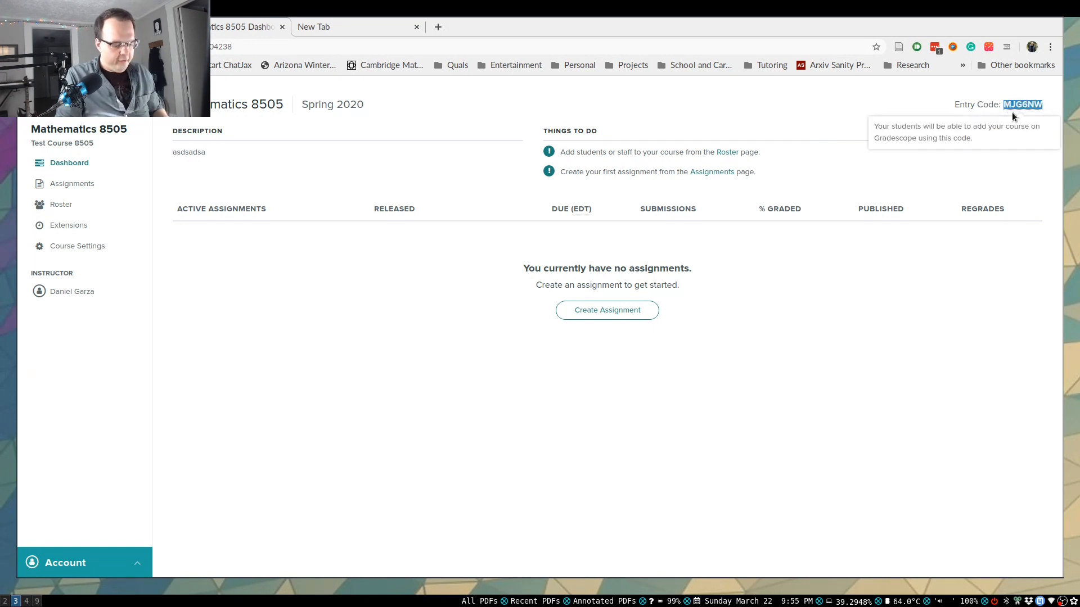
left_click(1010, 181)
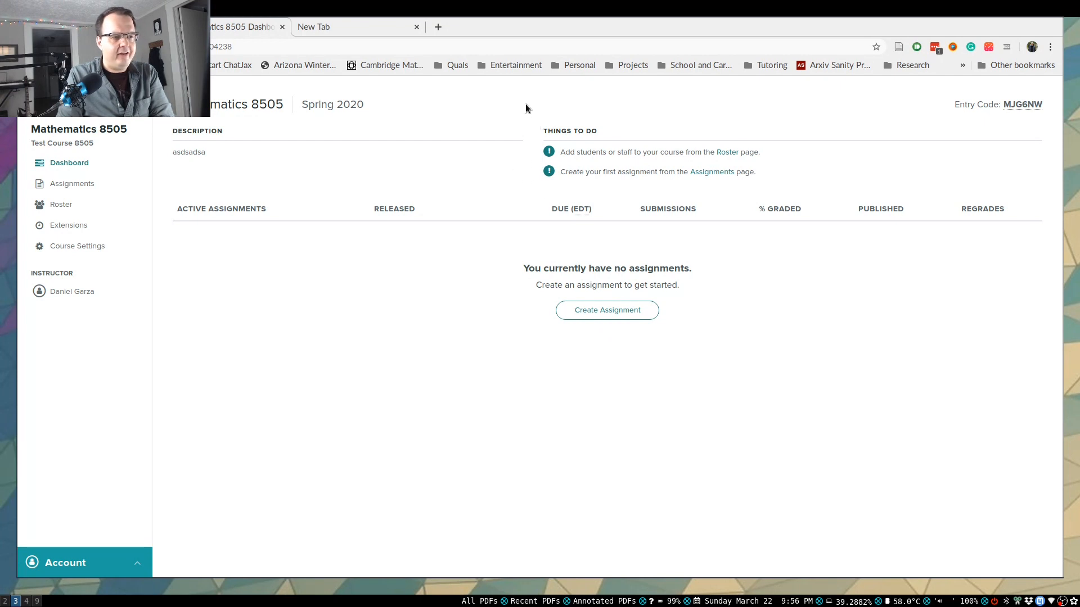
mouse_move(1040, 106)
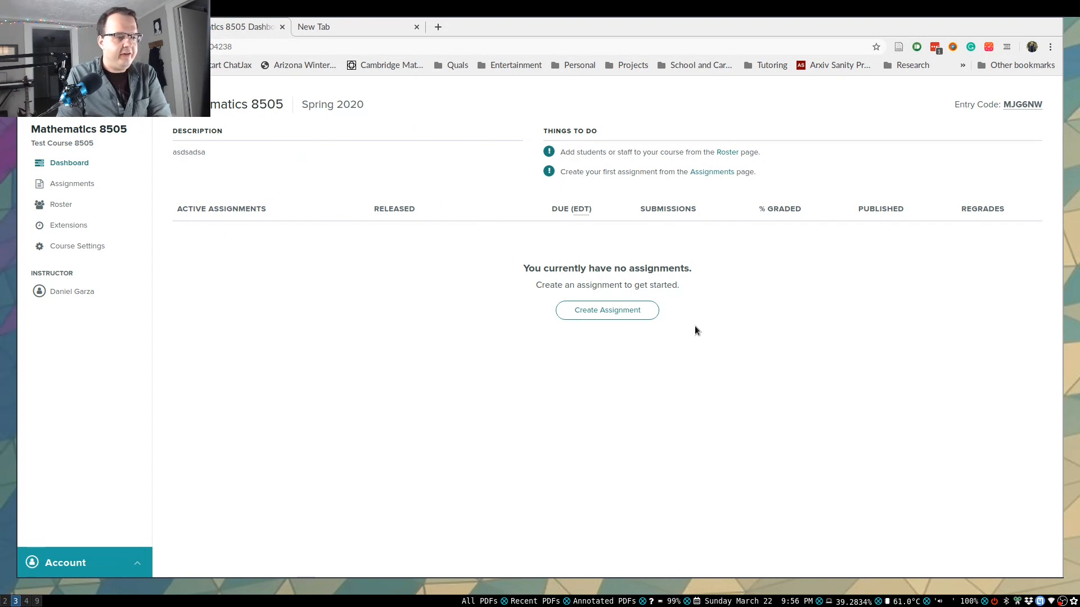
Start a new assignment of the Homework / Problem Set type and proceed to its settings.
left_click(616, 310)
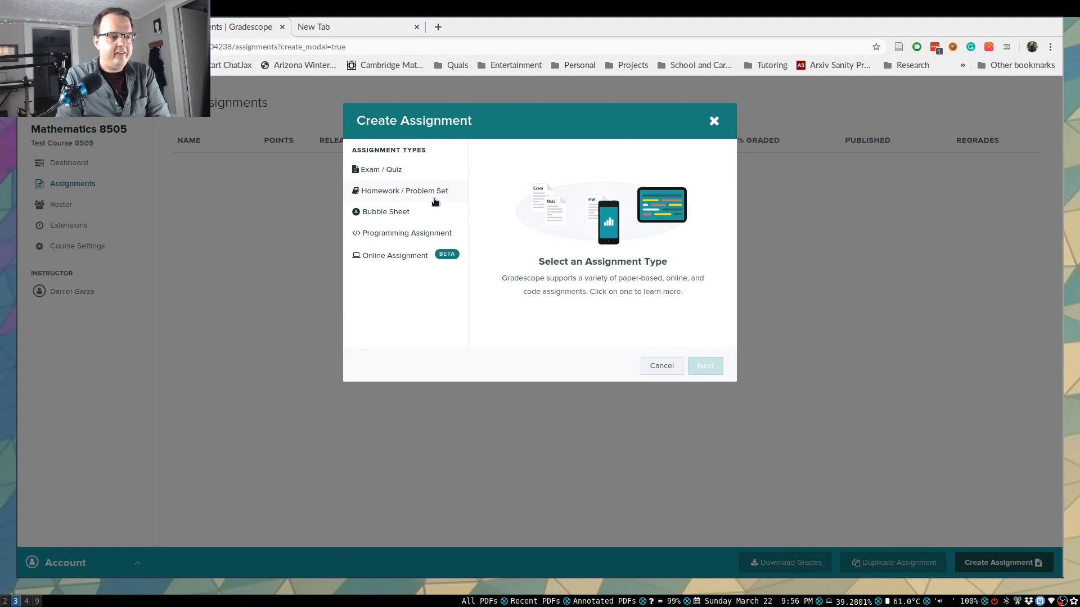
left_click(409, 193)
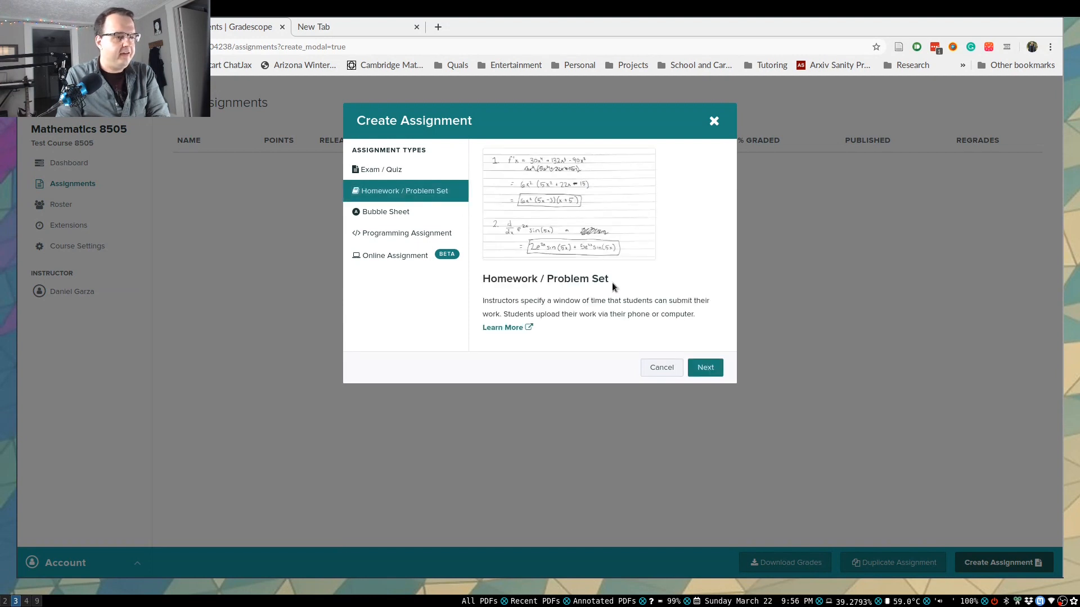
left_click(707, 369)
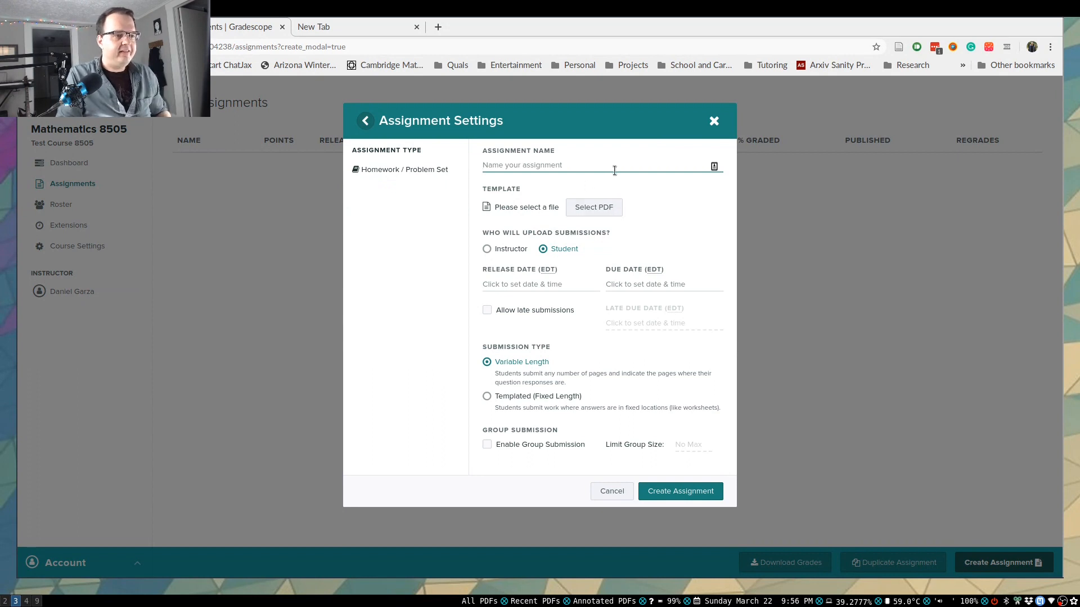
Name the assignment Assignment One (Demo) and select SampleProblemSet.pdf as its template.
left_click(491, 165)
left_click(520, 192)
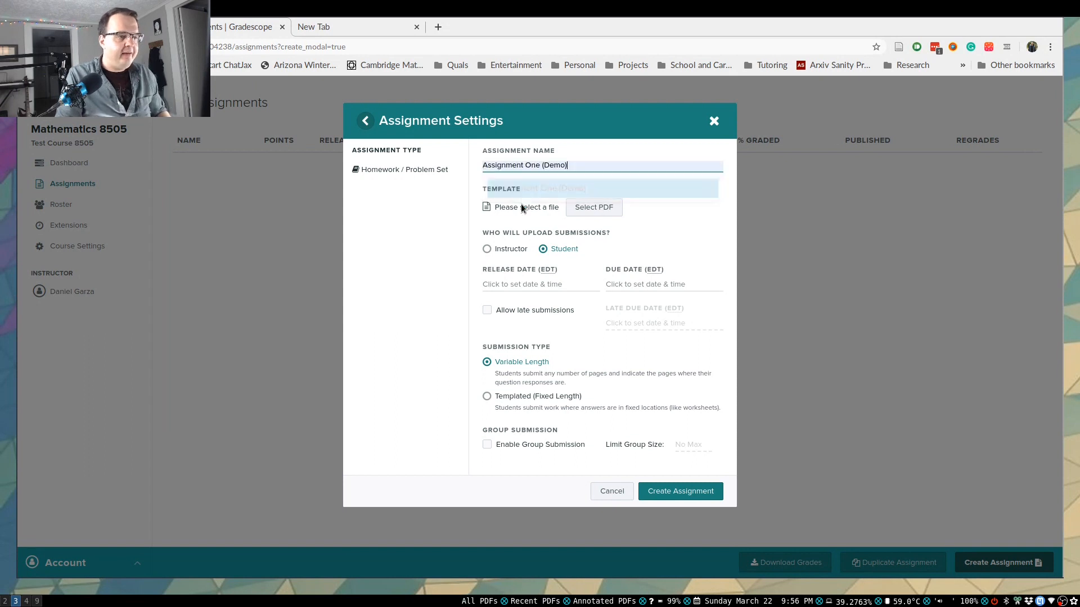
left_click(605, 214)
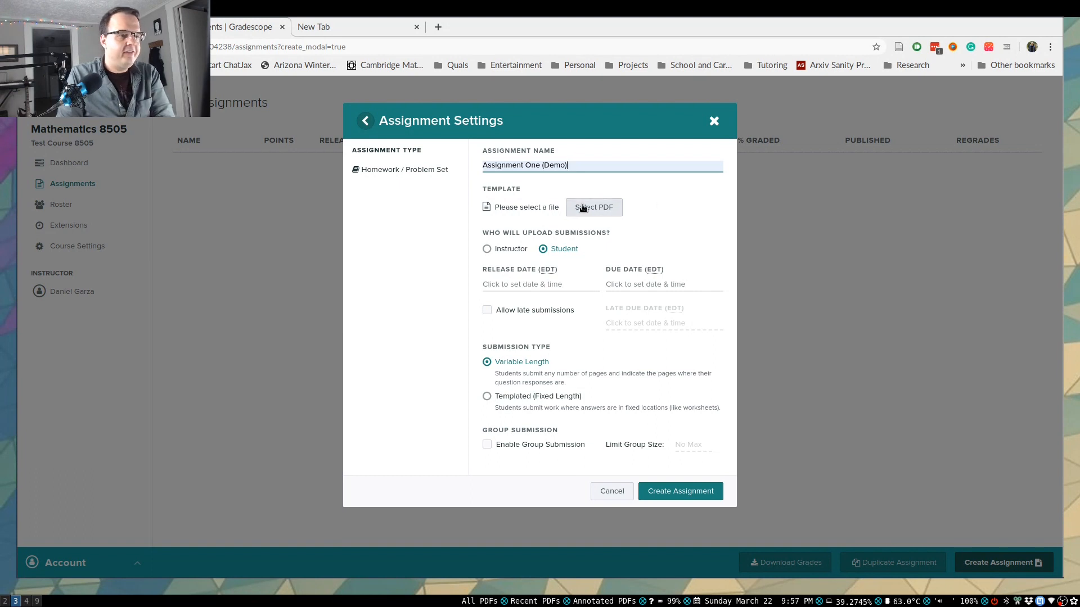
double_click(440, 276)
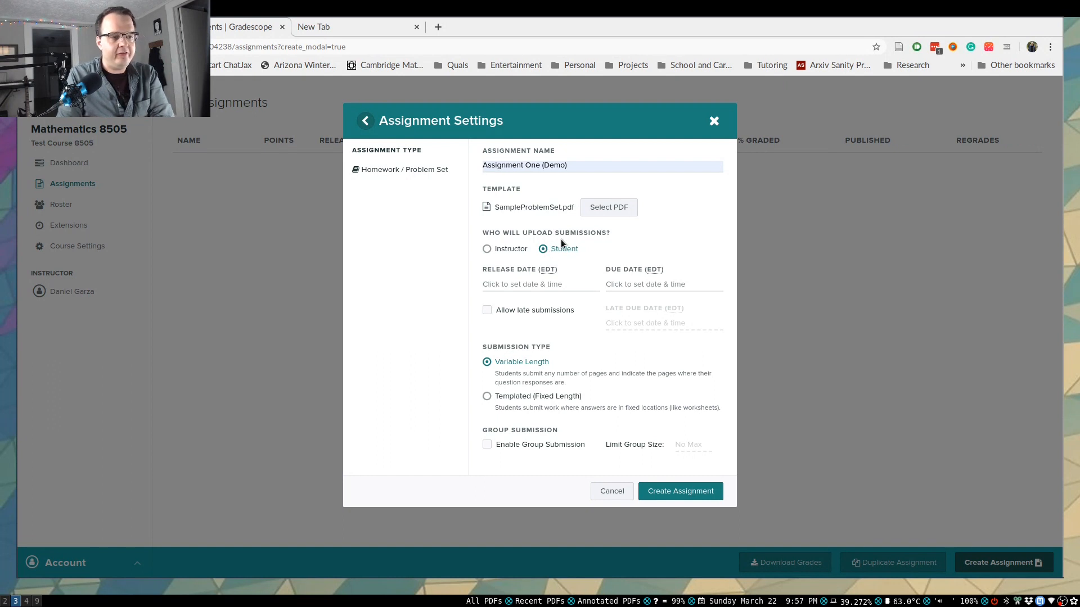
Set the assignment's release date to Mar 21 2020 09:00 PM.
left_click(551, 285)
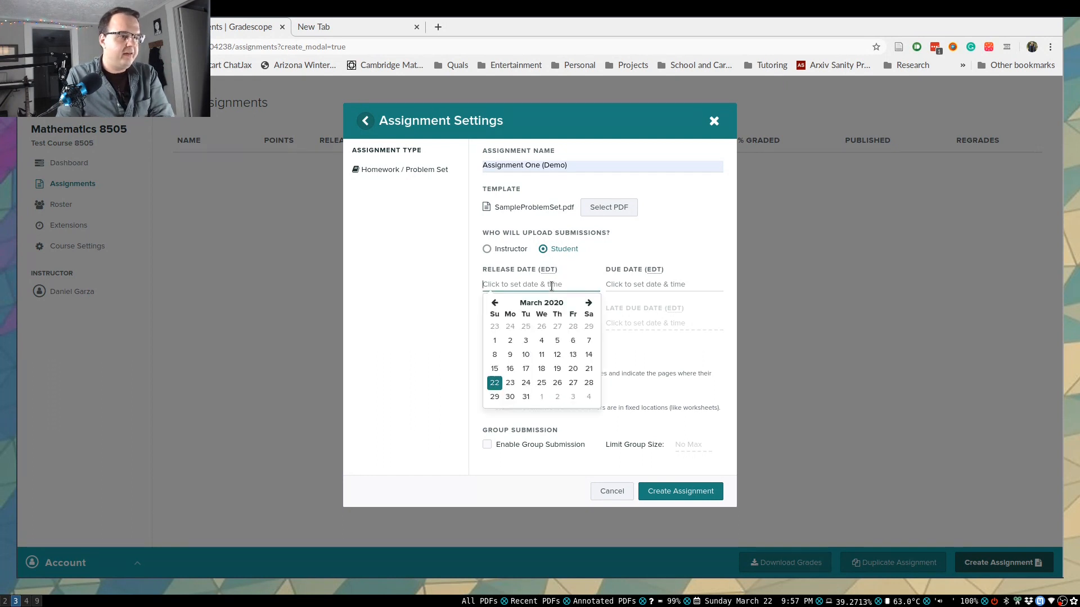
left_click(589, 369)
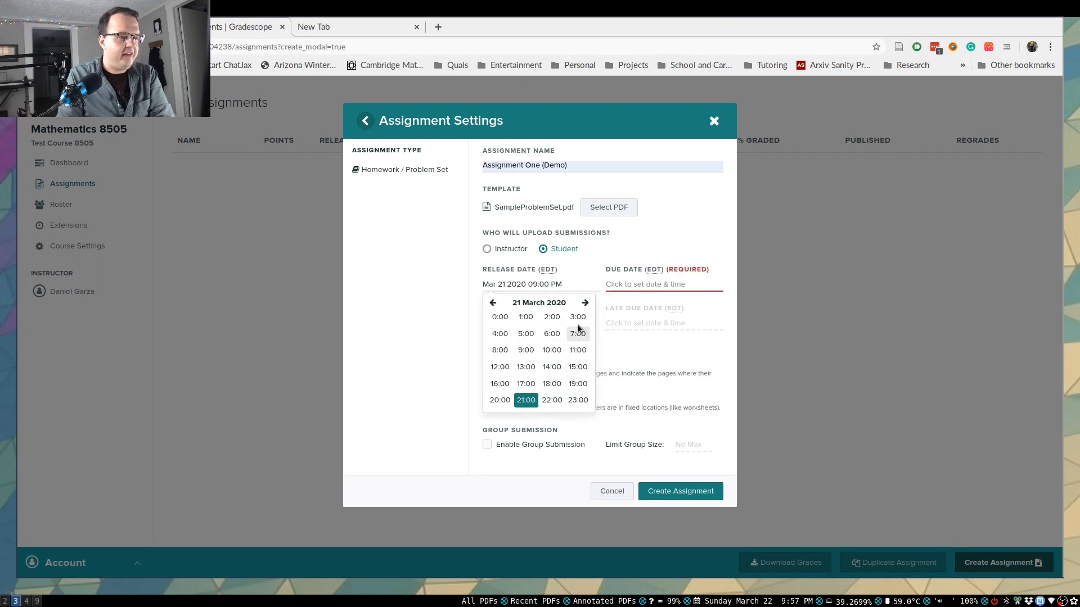
left_click(526, 400)
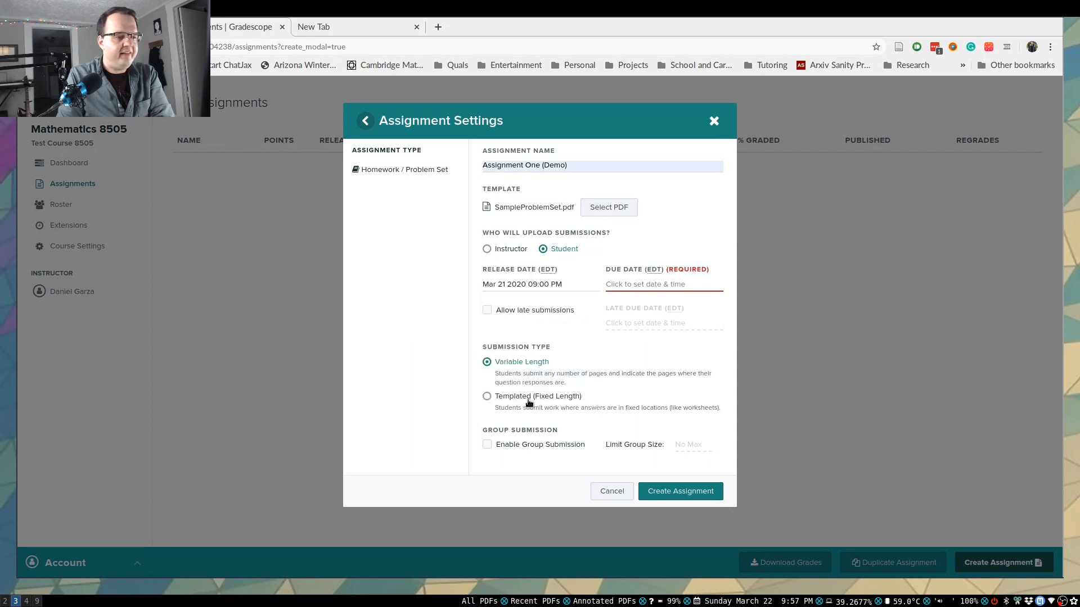
left_click(540, 284)
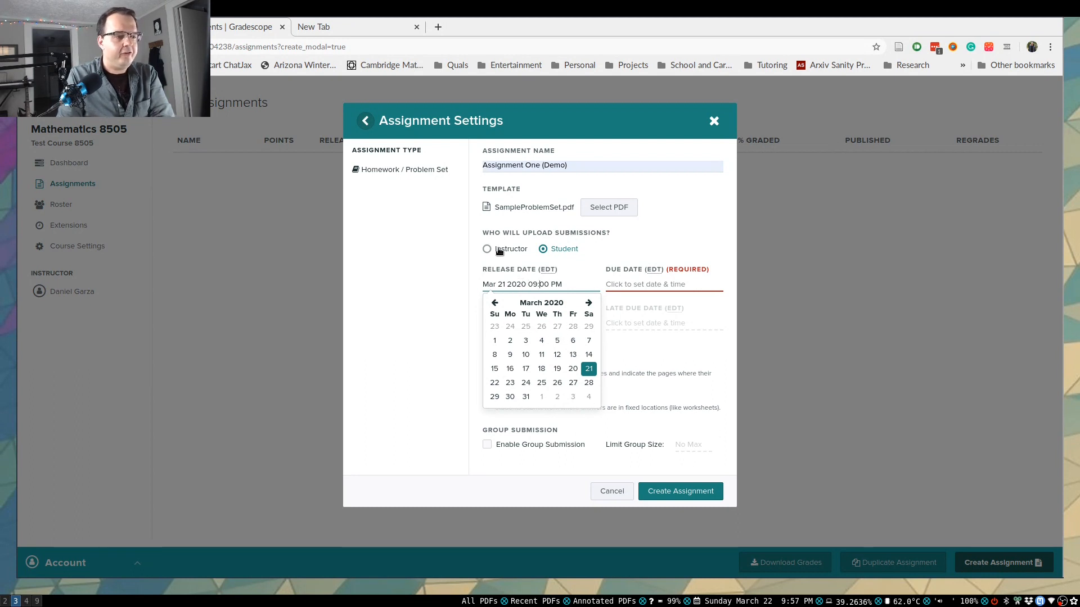
Set the due date to Mar 25 2020 09:00 PM and create the assignment.
left_click(651, 285)
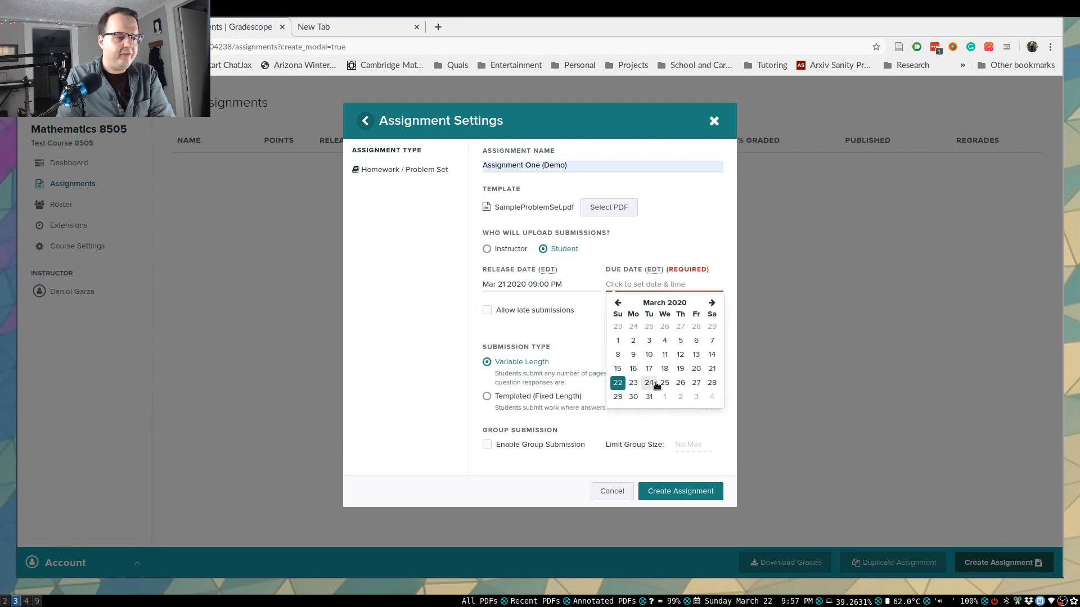
left_click(664, 382)
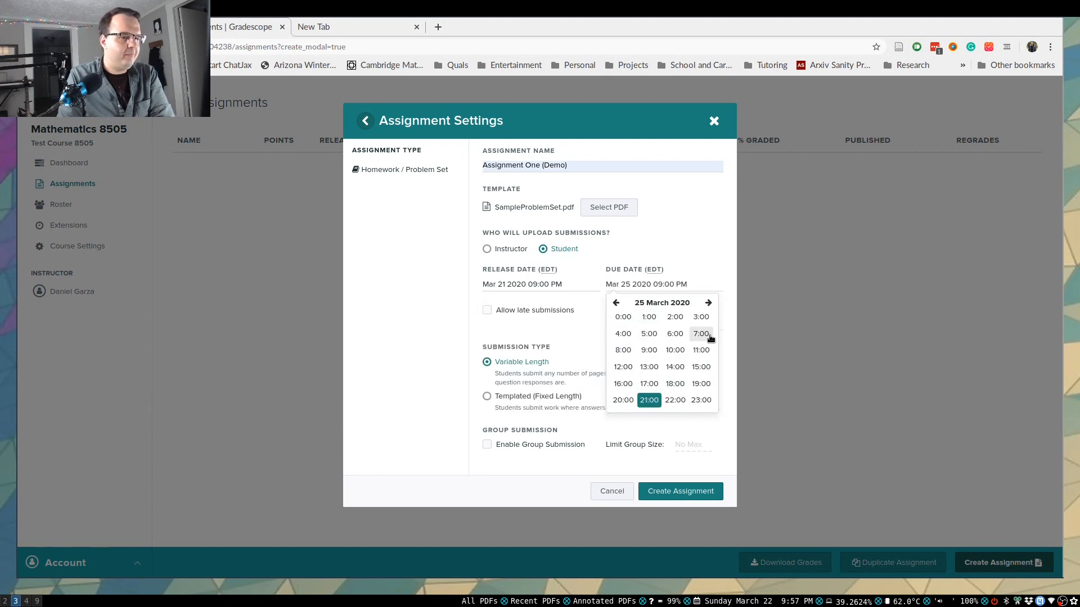
left_click(648, 400)
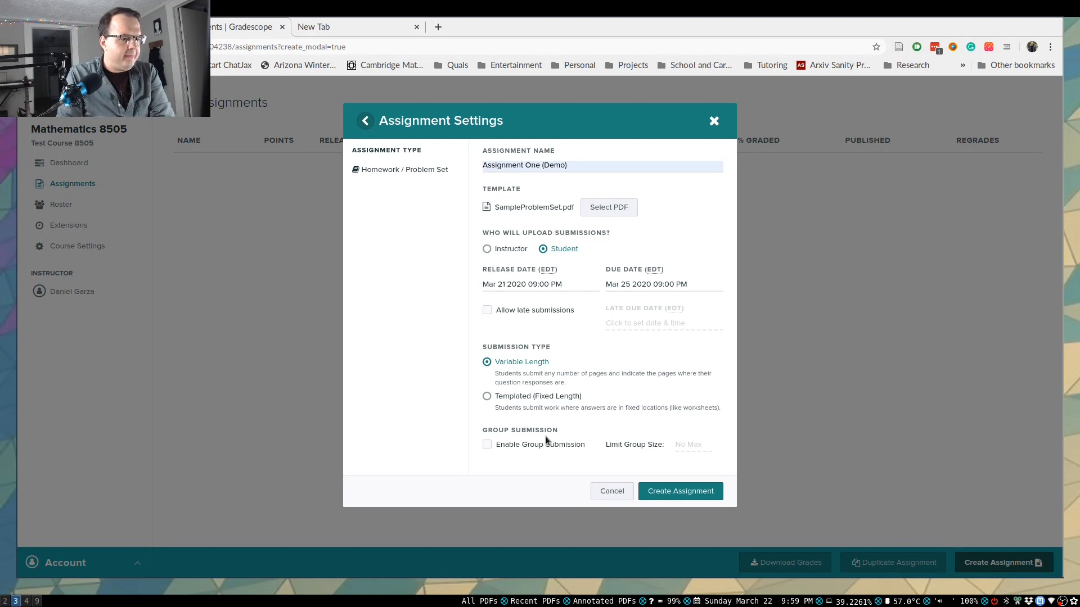
left_click(698, 492)
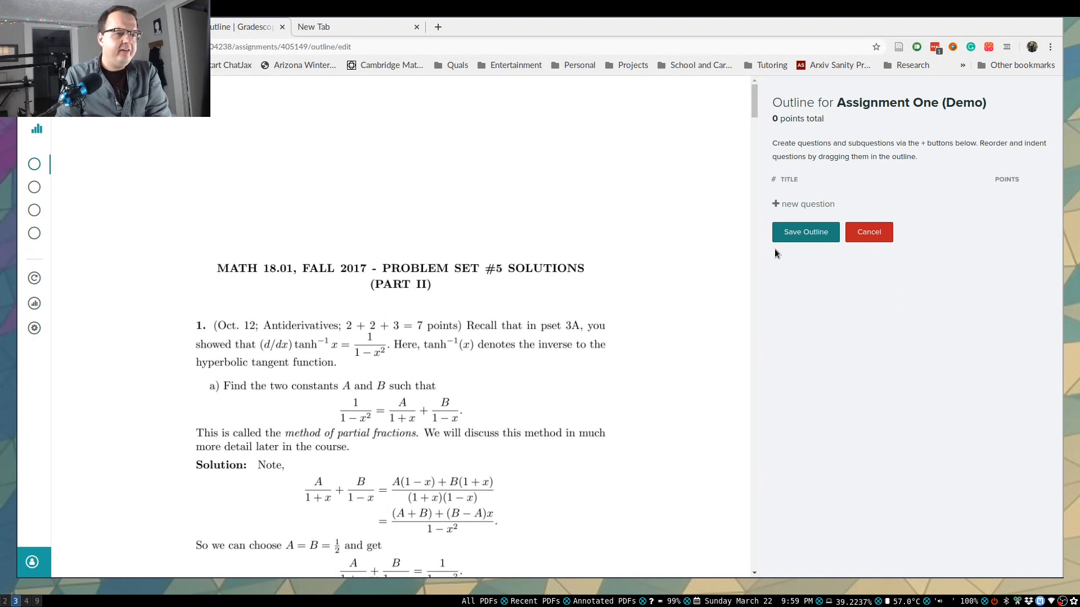
Look through the problem set template for its problems, parts and point values alongside the assignment outline.
scroll(603, 243, "down", 5)
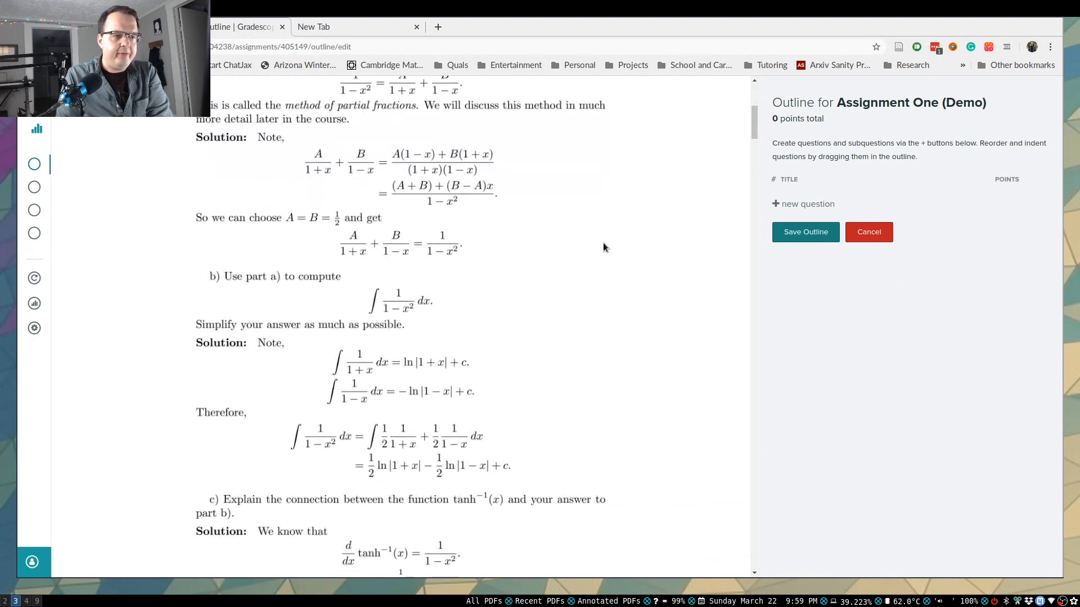
scroll(653, 248, "down", 5)
left_click_drag(754, 145, 752, 63)
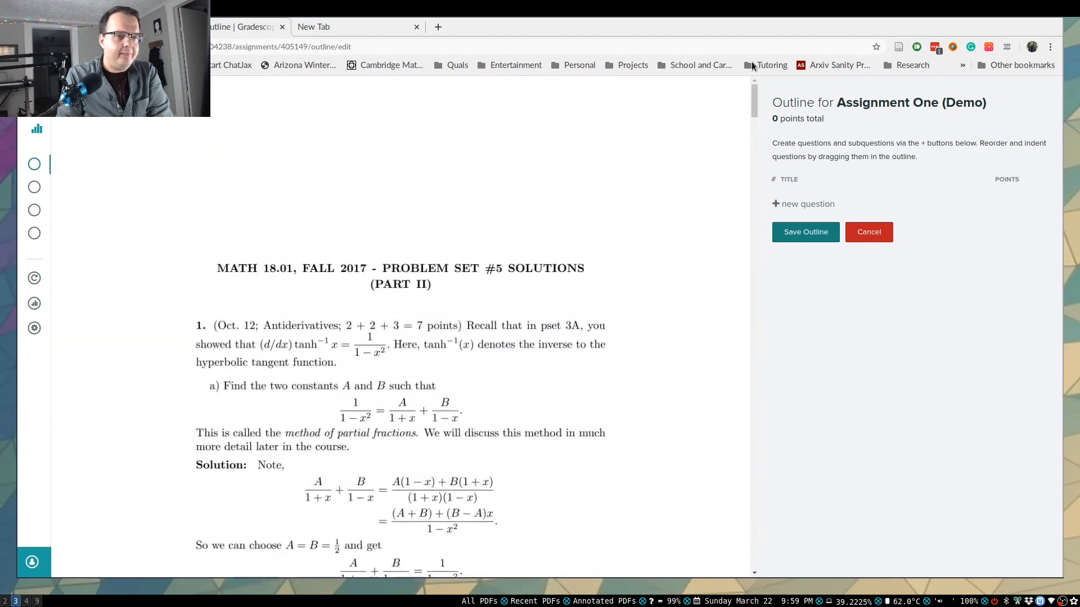
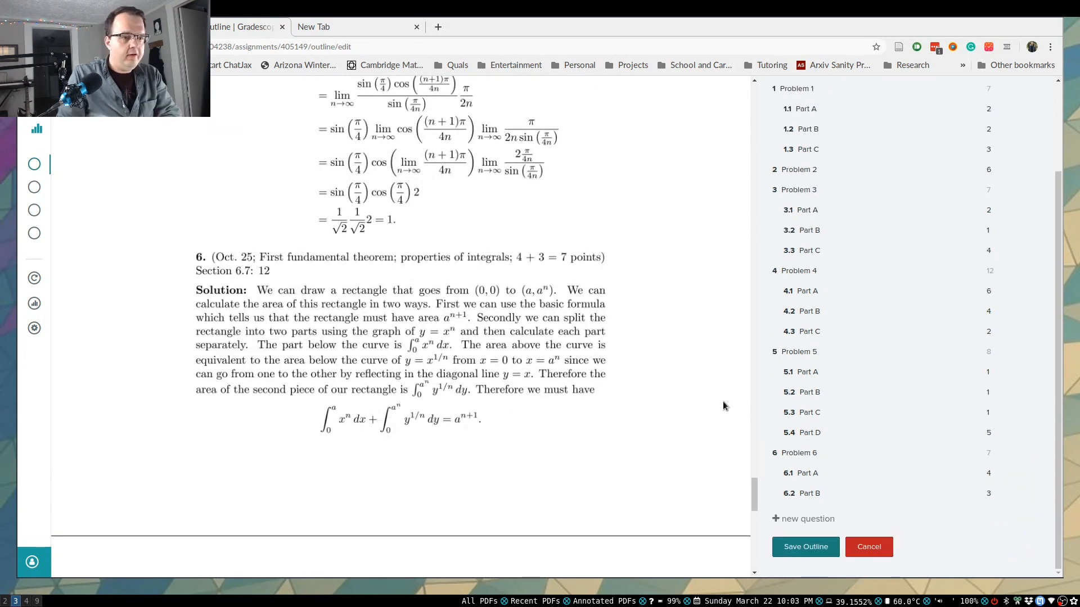
scroll(720, 402, "up", 8)
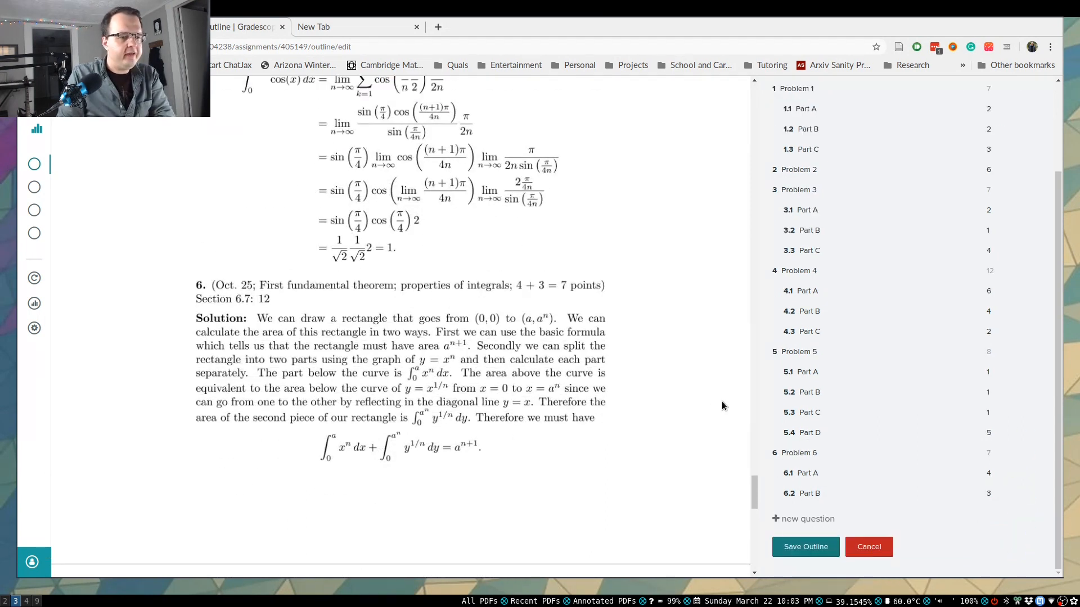
Review the outline's problems and parts against the problem set template, and save the outline for Assignment One (Demo).
scroll(661, 398, "up", 18)
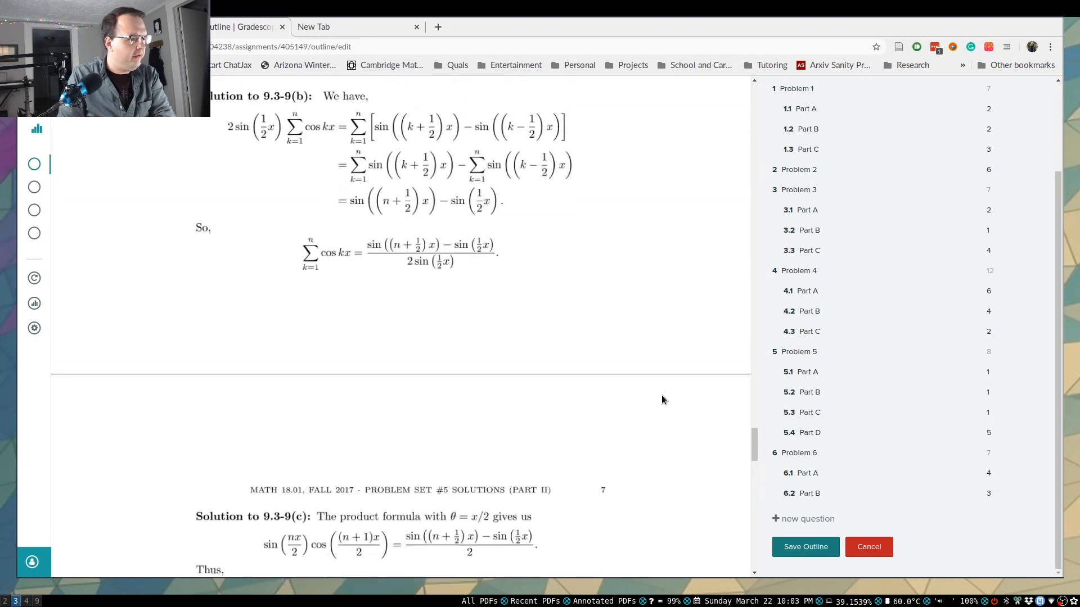
scroll(874, 410, "up", 3)
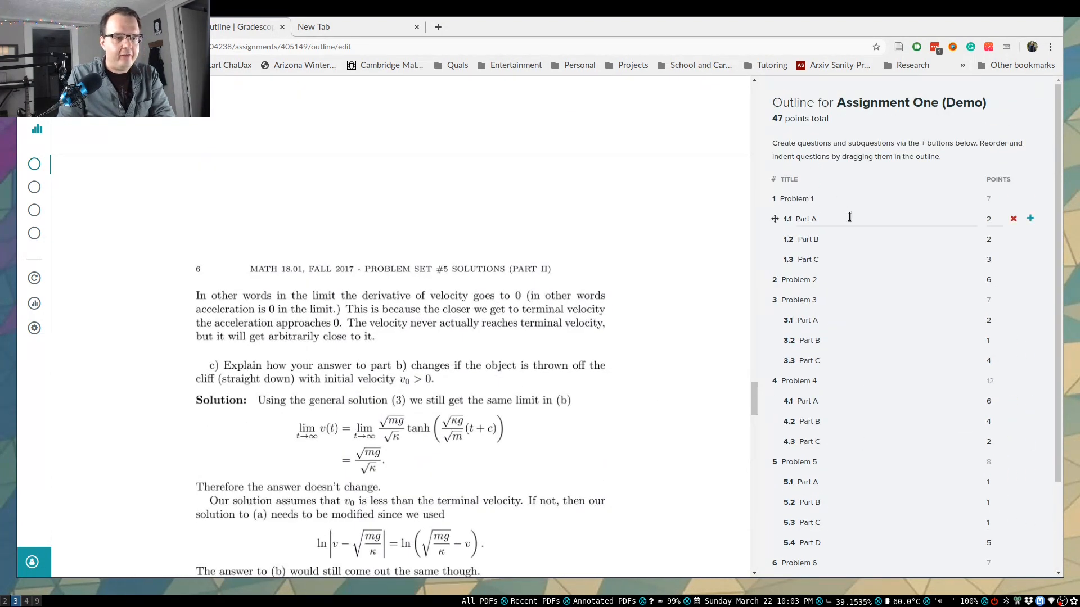
scroll(860, 450, "down", 3)
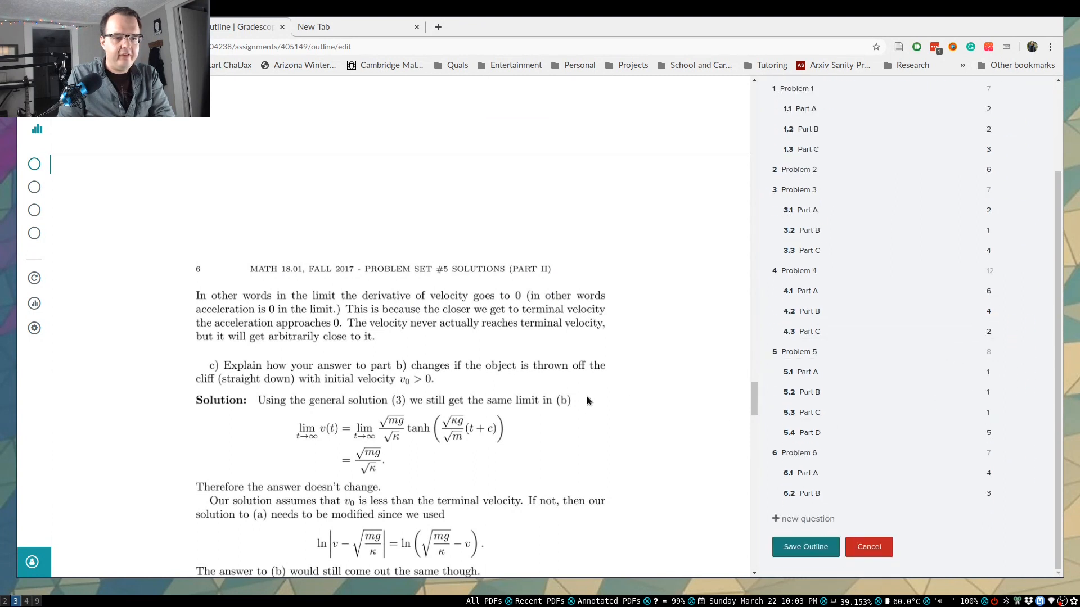
scroll(581, 319, "up", 9)
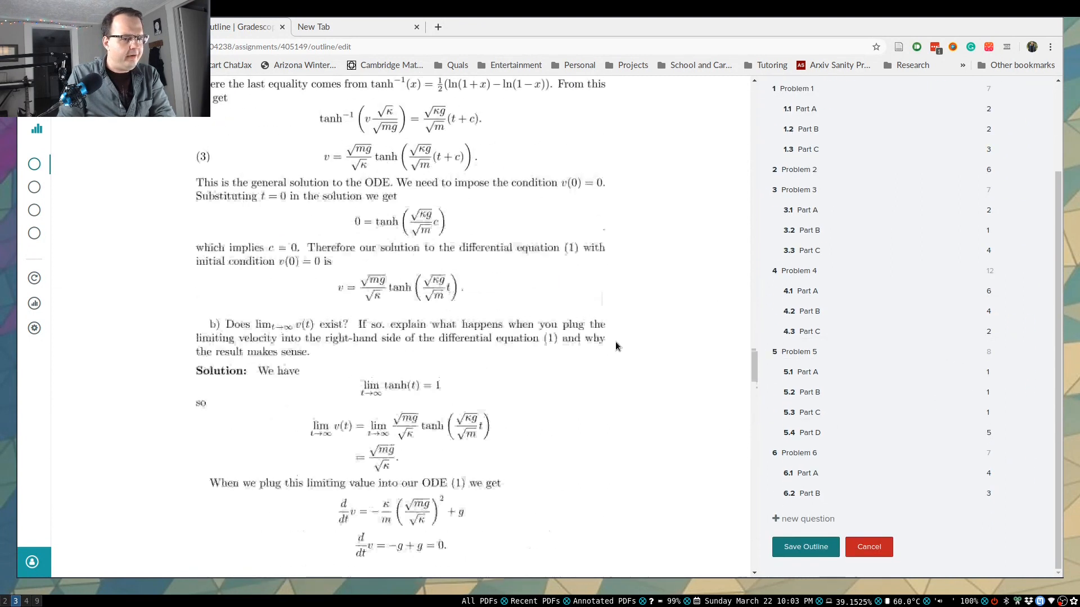
scroll(918, 357, "up", 3)
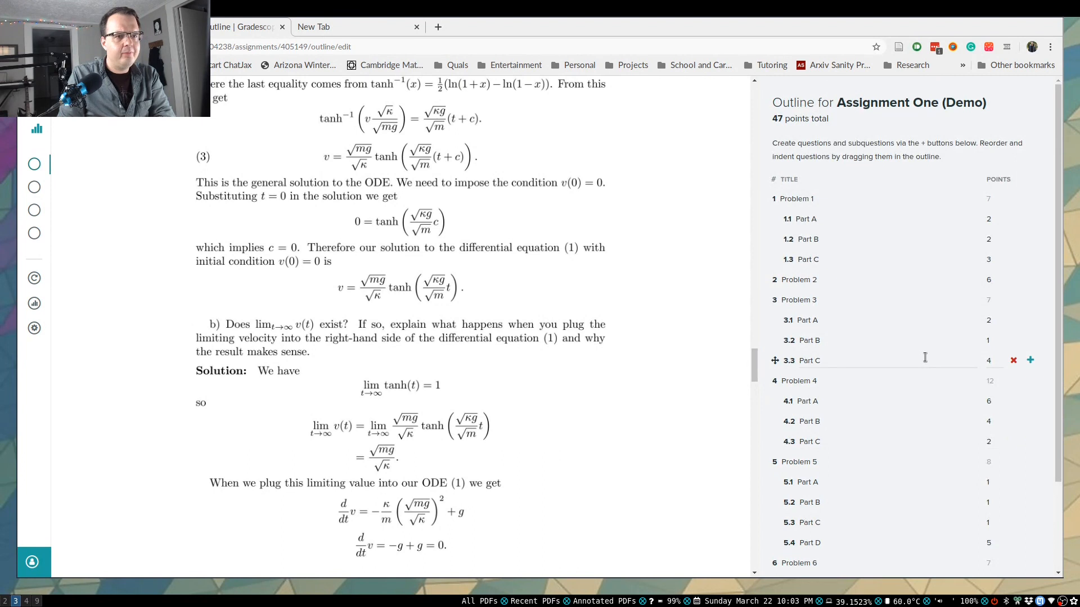
scroll(924, 358, "down", 3)
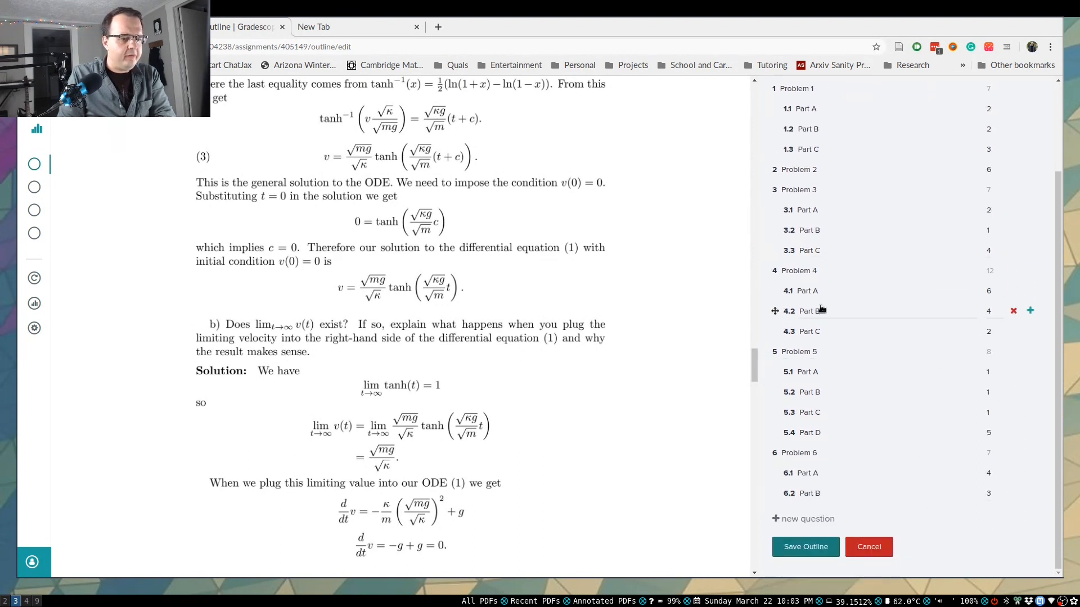
left_click(828, 547)
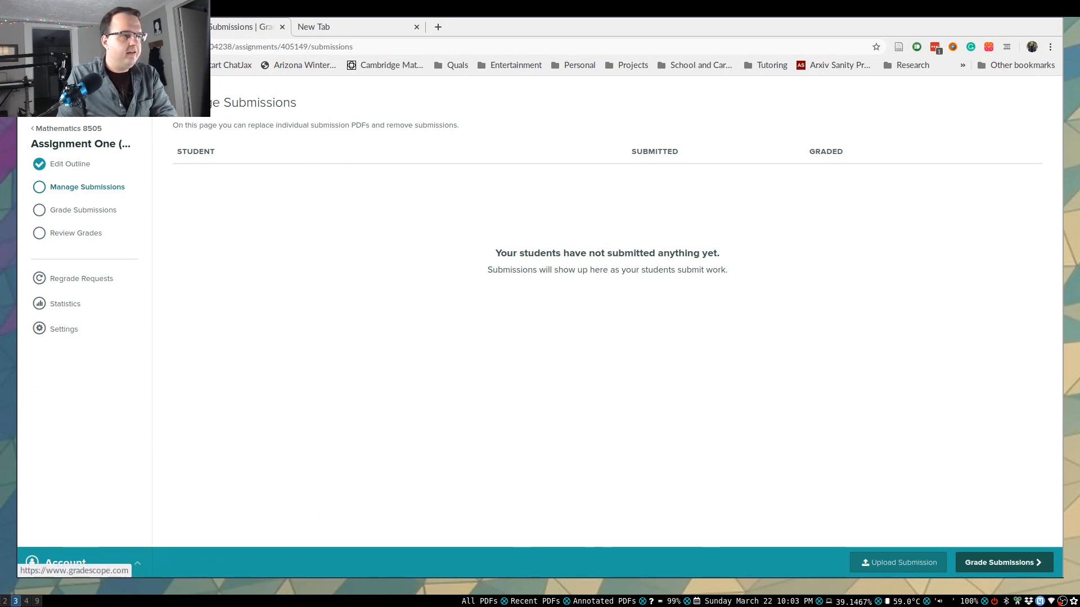
Return to the course list, open the Mathematics 8505 course and copy its entry code.
left_click(69, 100)
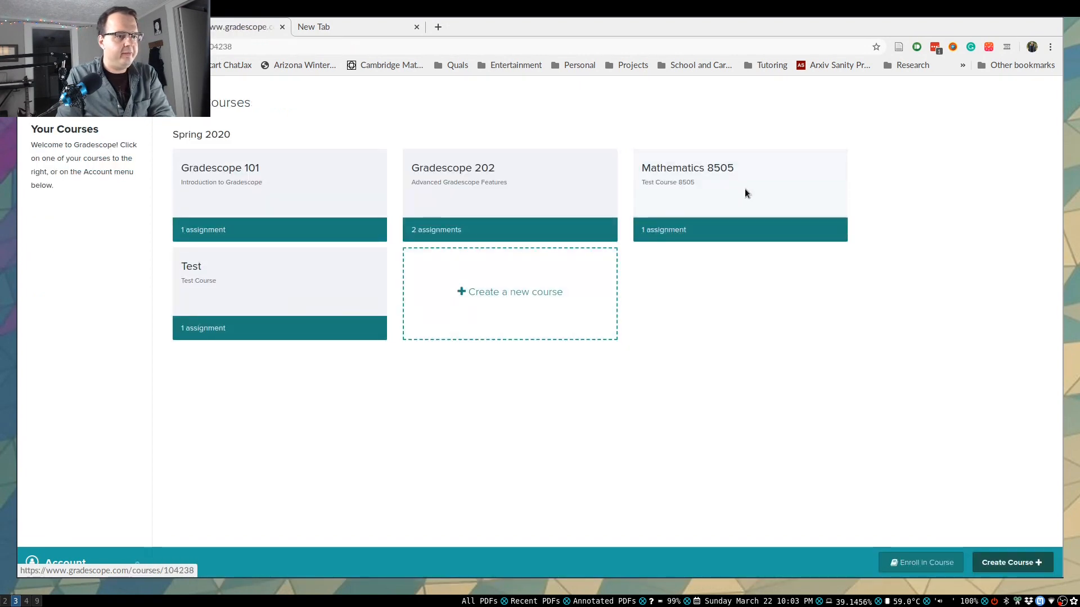
left_click(744, 193)
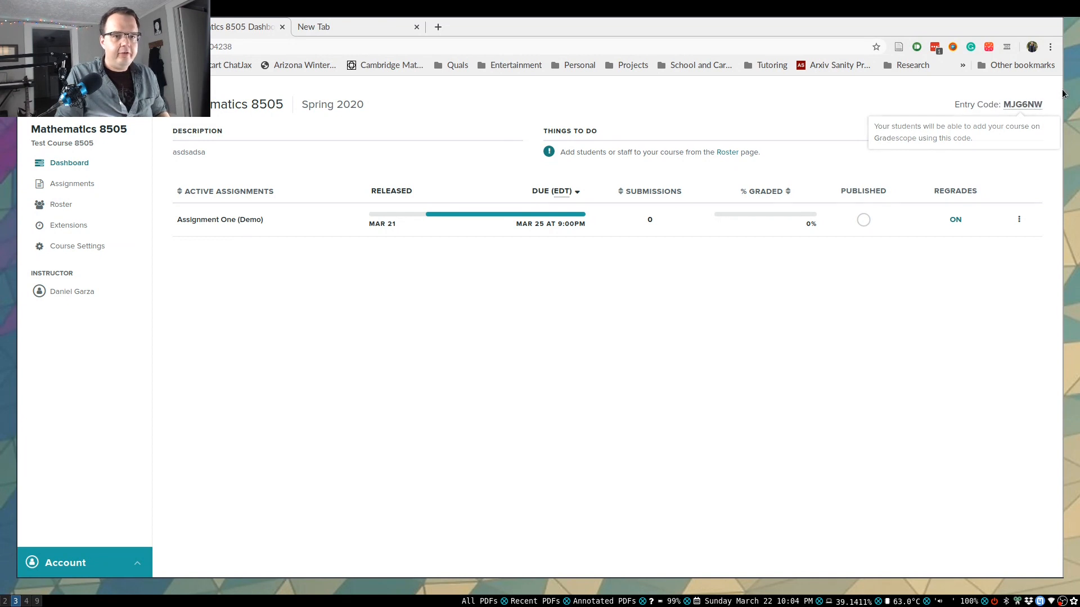
left_click_drag(1041, 104, 1005, 106)
key("ctrl+c")
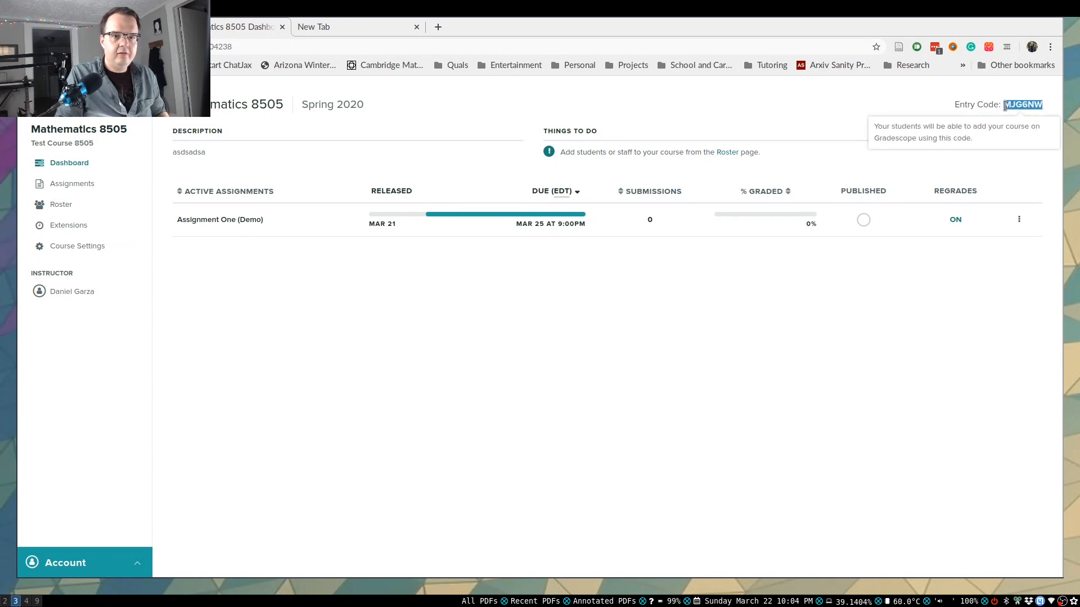
Log out of the instructor account, close the spare blank tab and log in with the student's Google account.
left_click(576, 429)
left_click(54, 571)
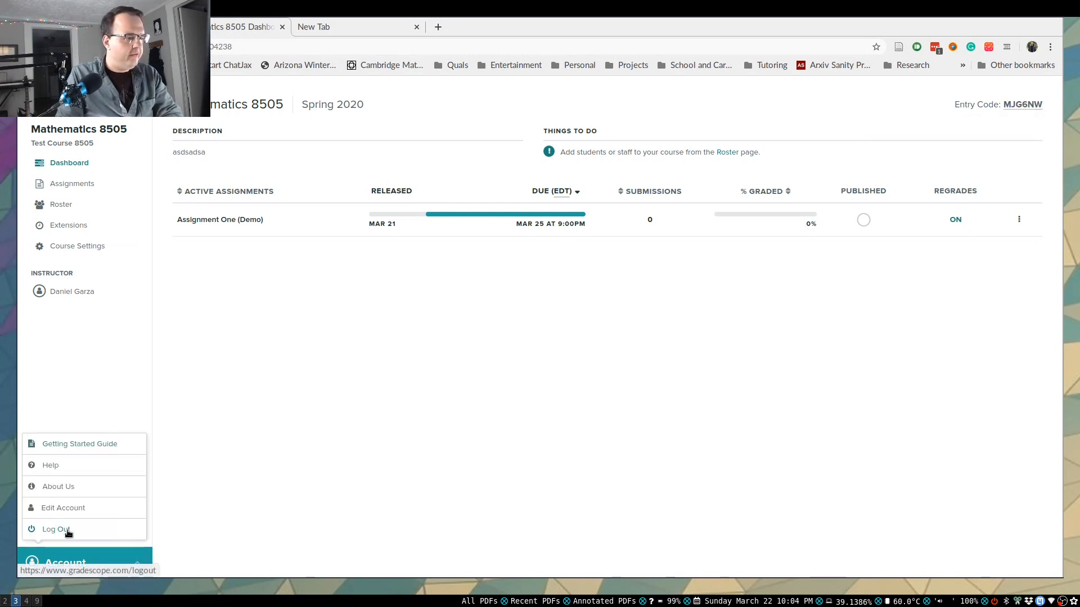
left_click(66, 529)
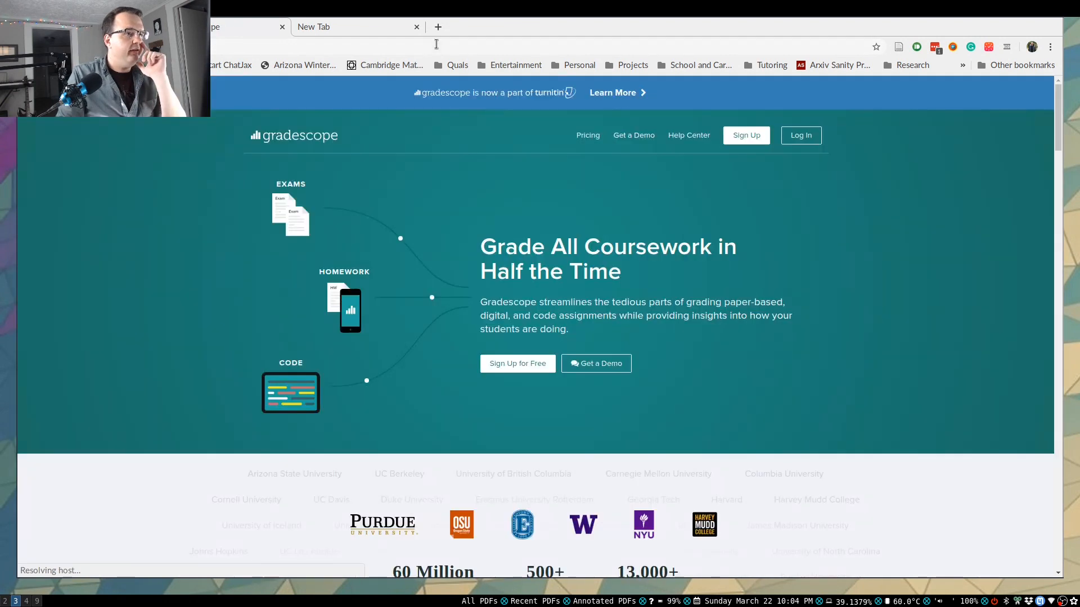
left_click(416, 27)
left_click(801, 136)
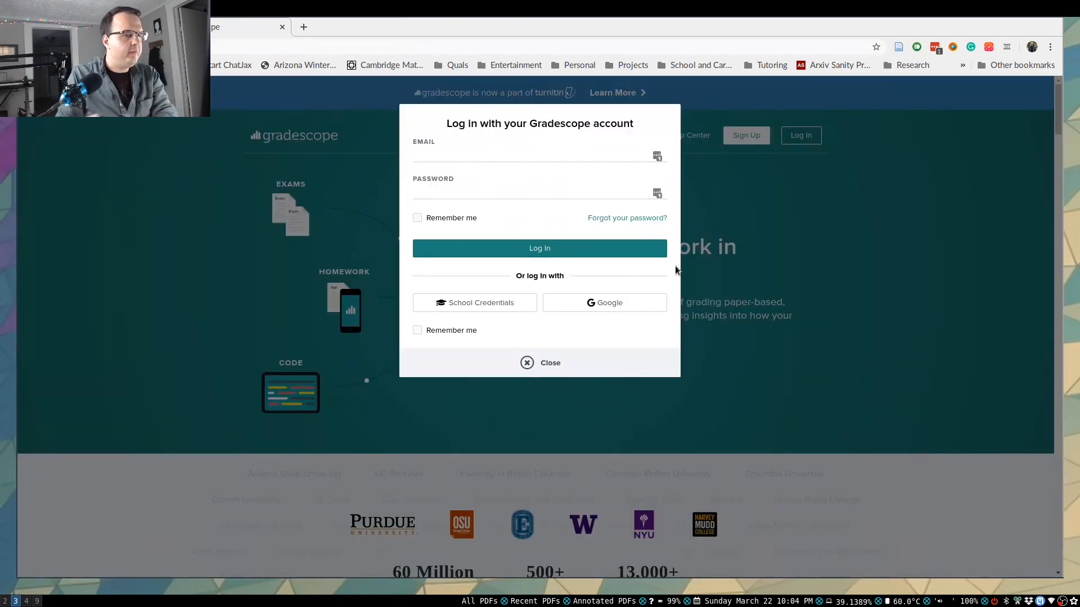
left_click(613, 306)
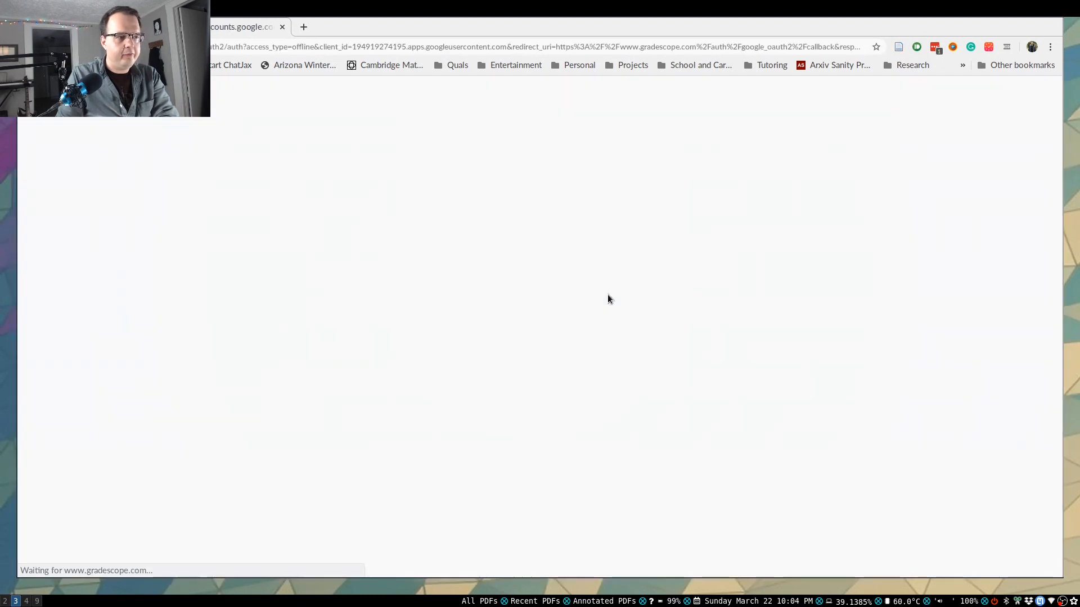
left_click(557, 273)
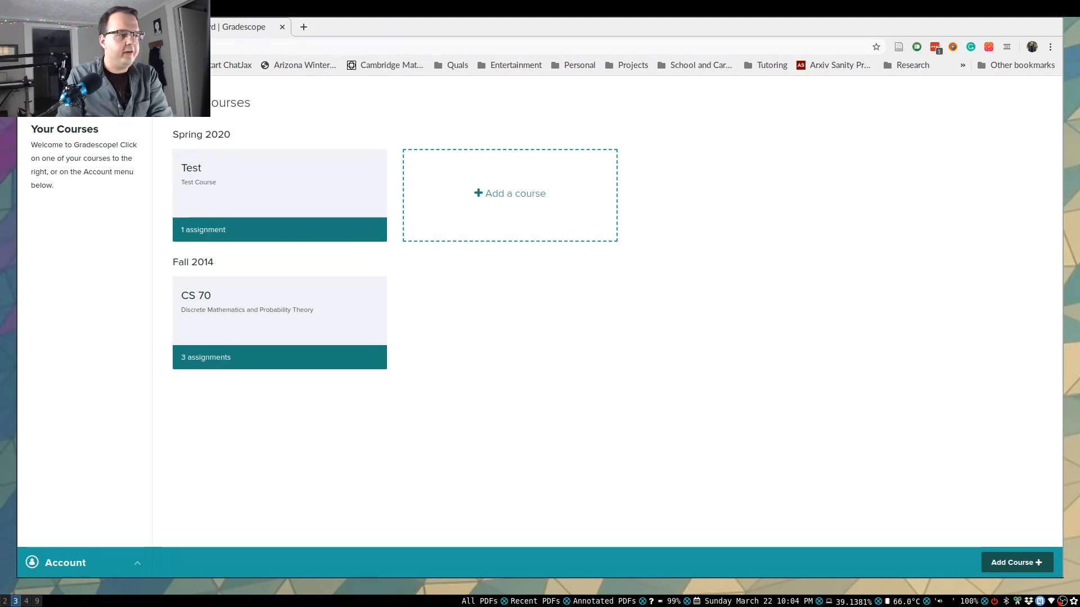
Add the Mathematics 8505 course to the student account using the copied course entry code.
left_click(511, 192)
left_click(508, 188)
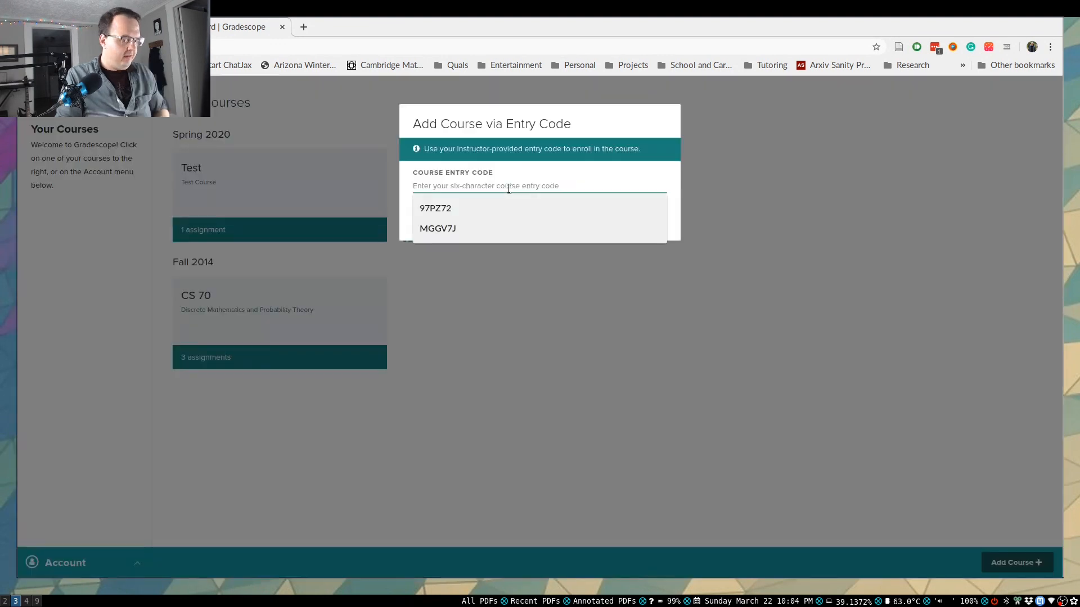
key("ctrl+v")
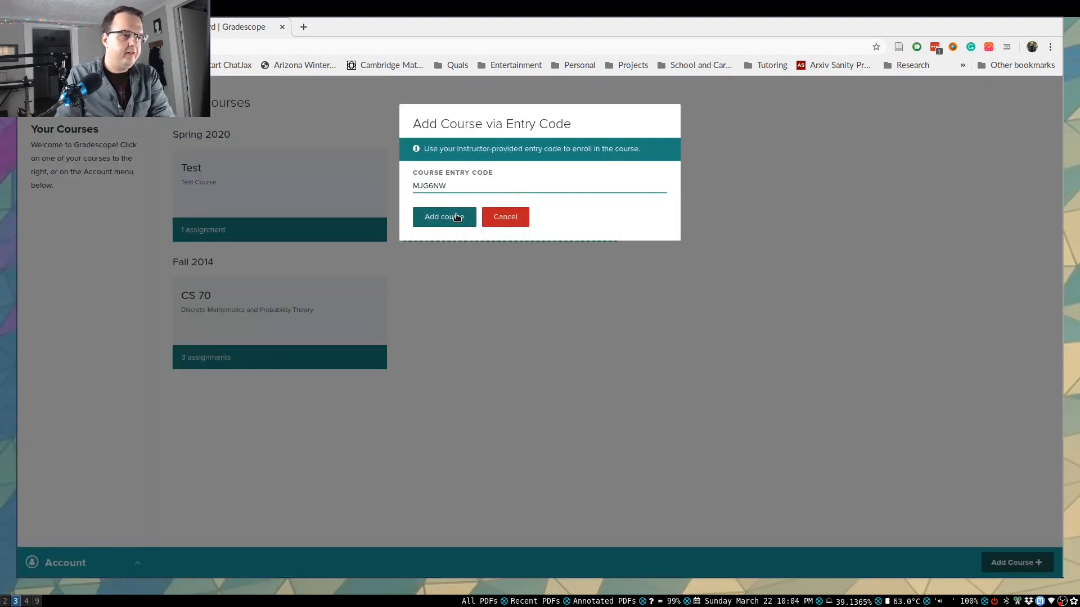
left_click(457, 218)
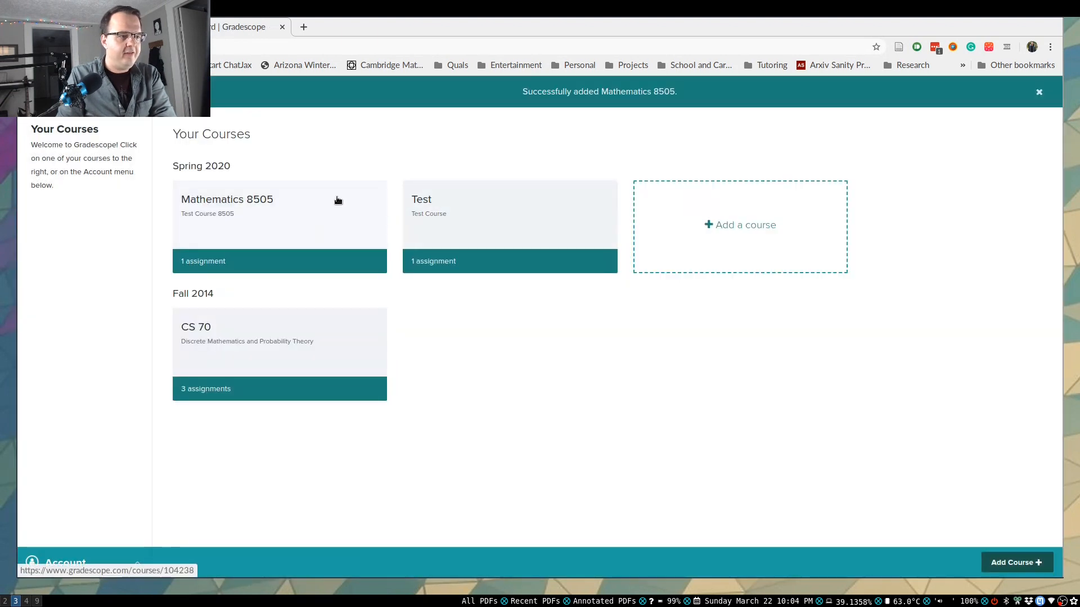
Open Assignment One (Demo) in Mathematics 8505 and upload SampleProblemSet.pdf as a PDF submission.
left_click(277, 218)
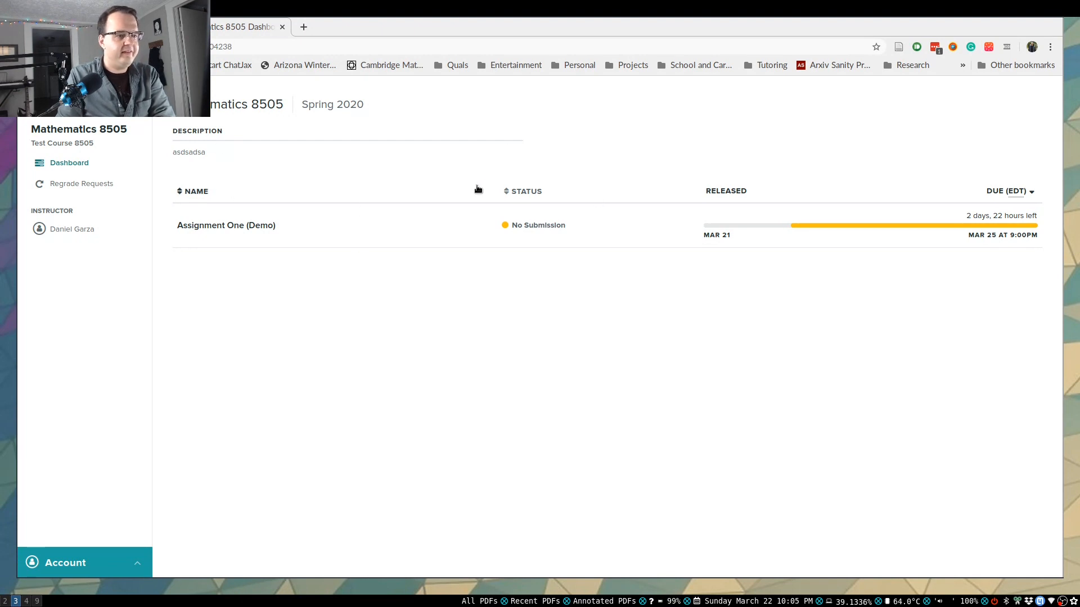
left_click(258, 225)
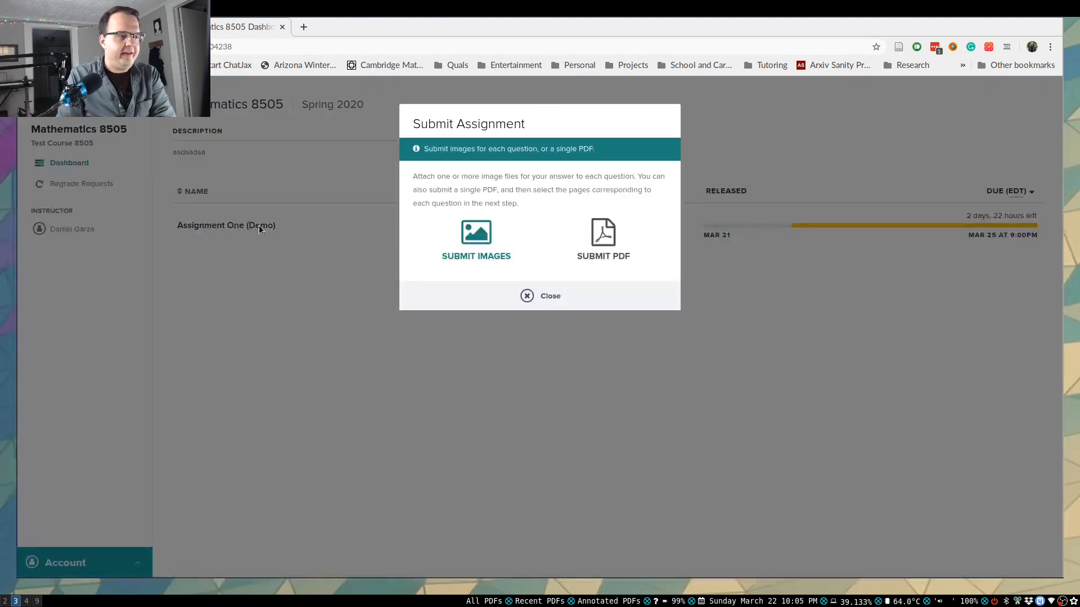
left_click(606, 238)
left_click(528, 189)
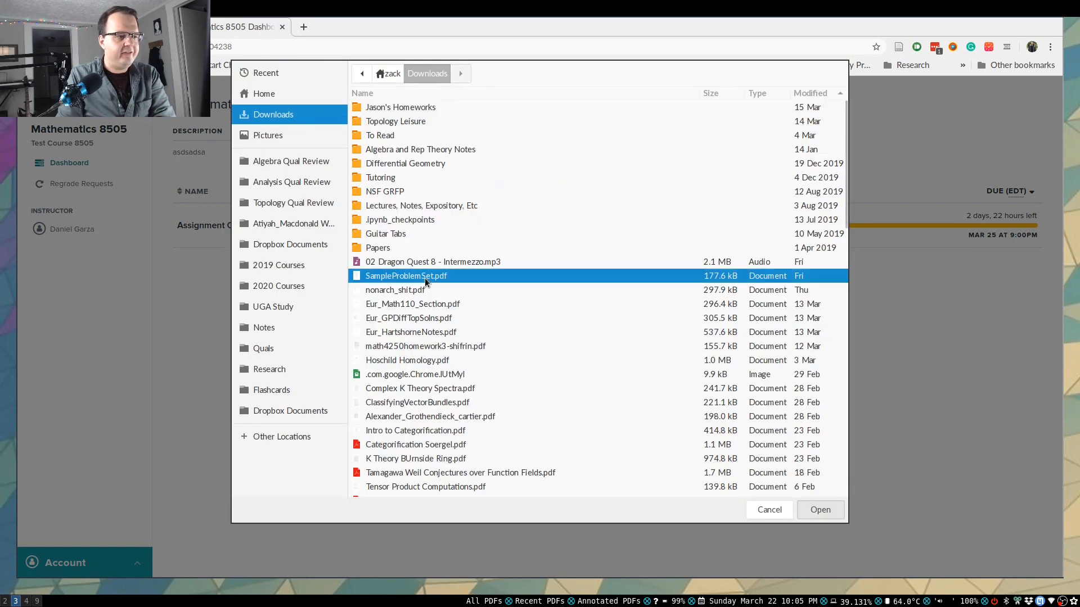
double_click(425, 280)
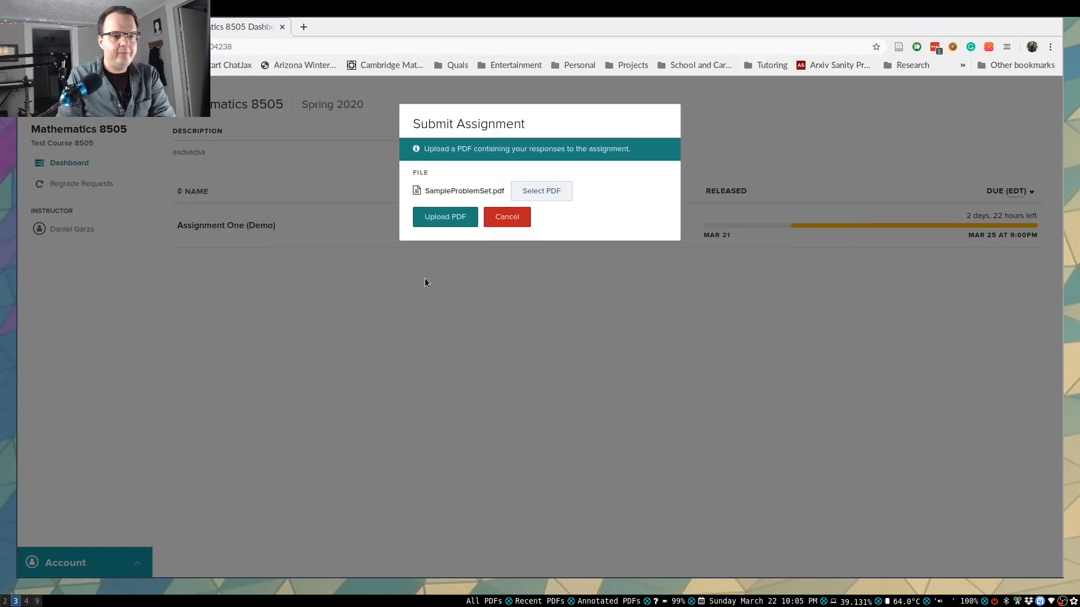
left_click(450, 221)
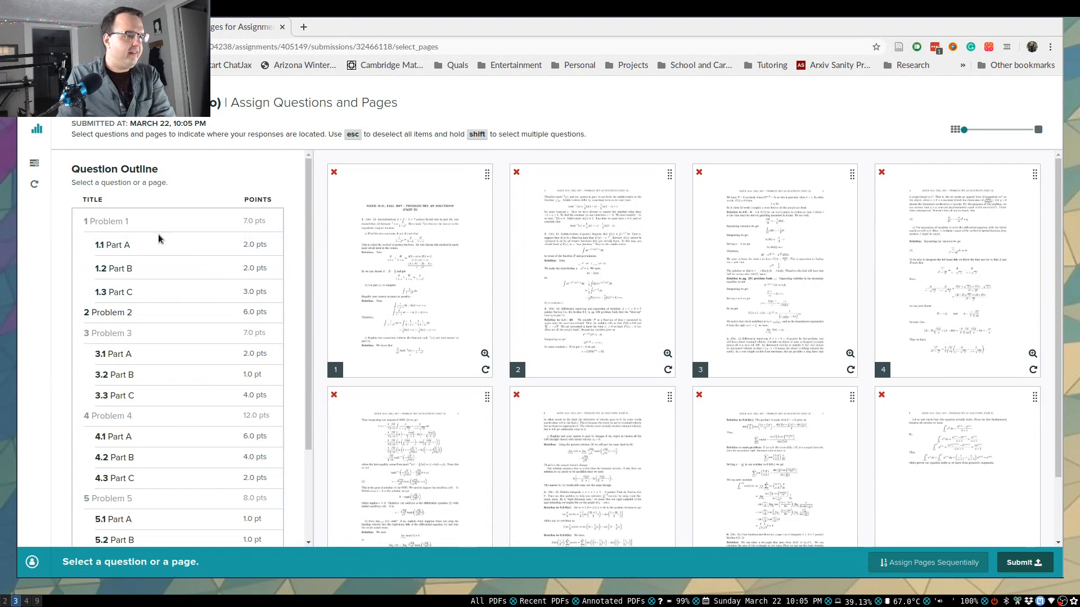
Check the question outline and an enlarged view of page 1, and assign page 1 to Question 1.1 (Part A).
scroll(160, 225, "down", 3)
scroll(164, 217, "up", 3)
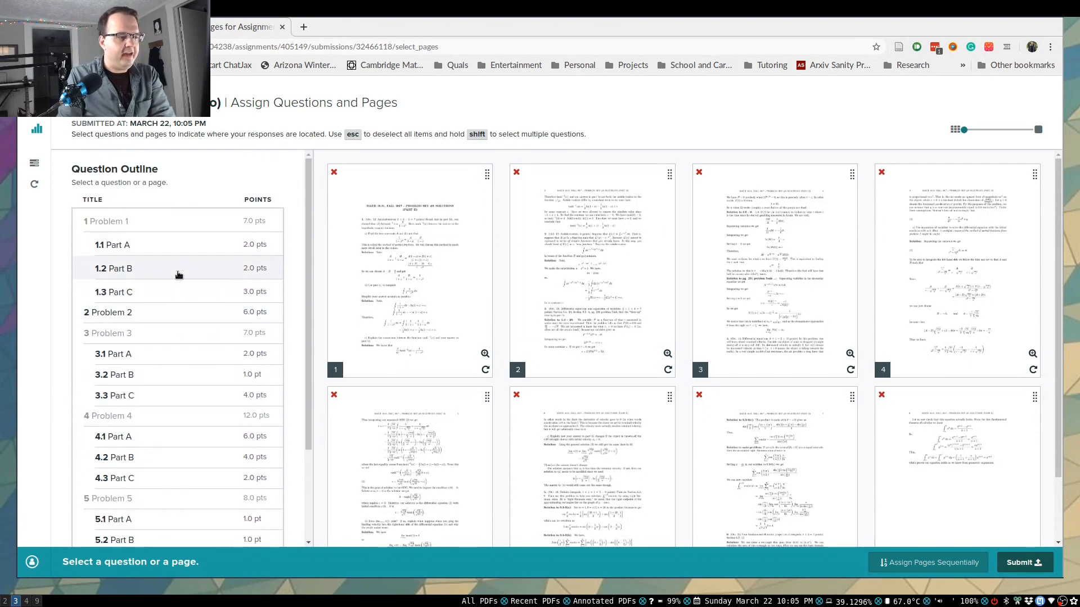
scroll(202, 315, "down", 4)
scroll(171, 326, "up", 1)
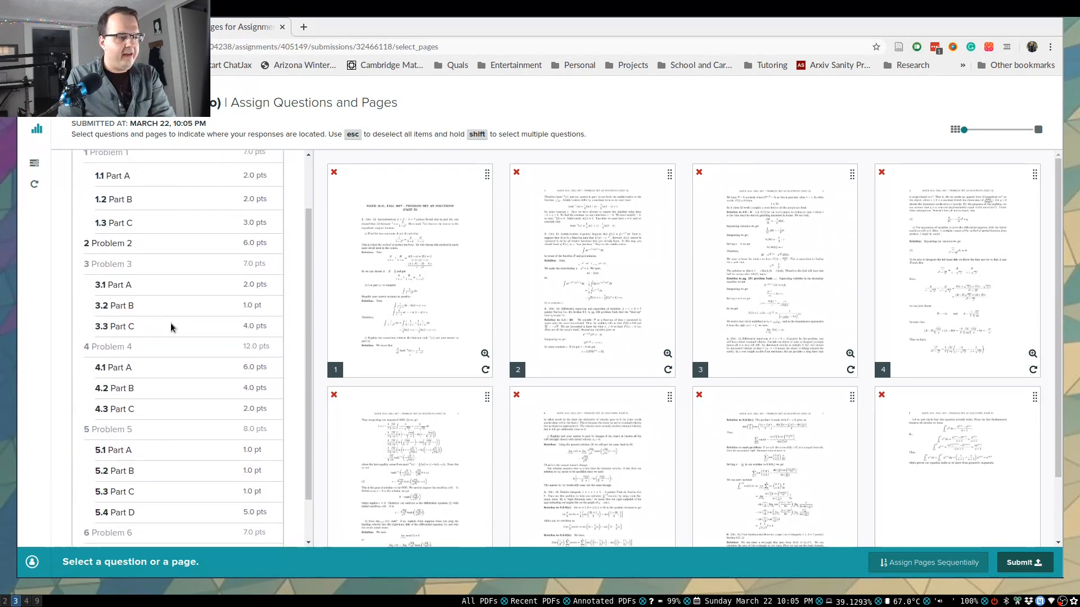
scroll(171, 326, "up", 2)
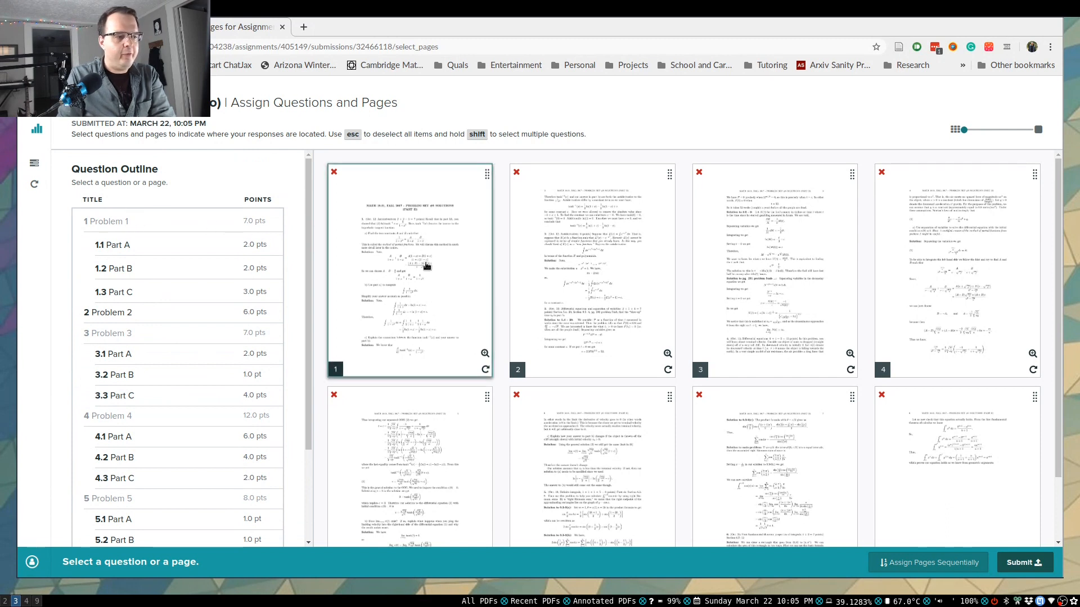
left_click(161, 246)
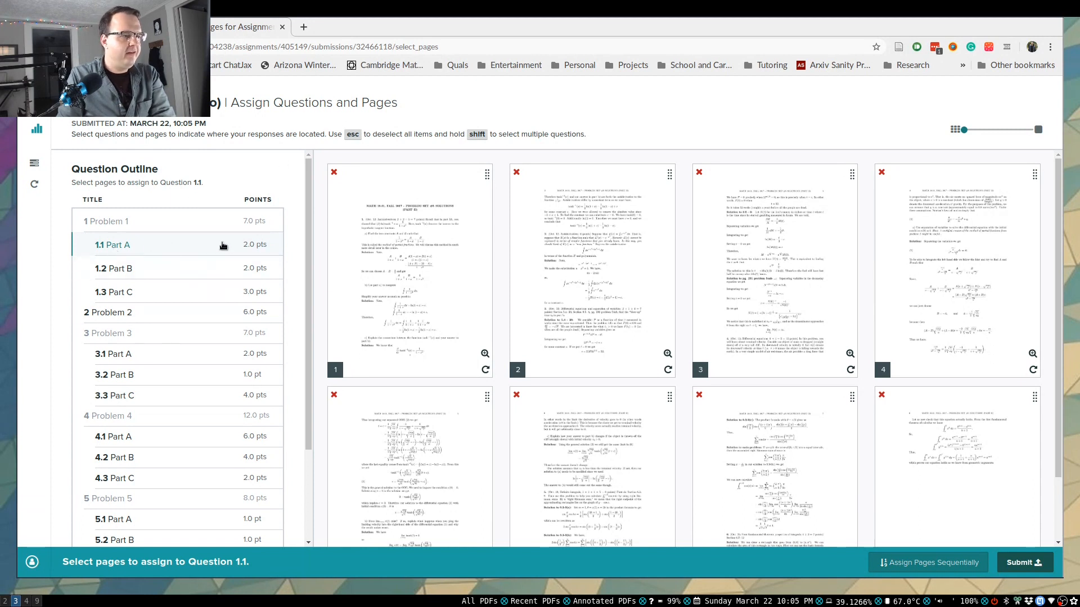
left_click(456, 271)
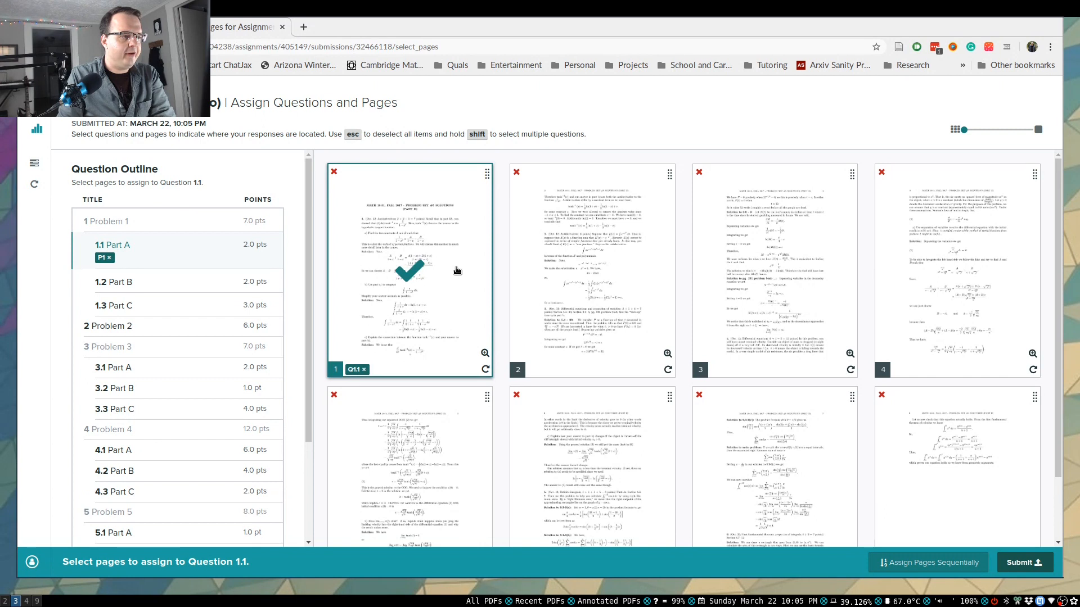
left_click(442, 265)
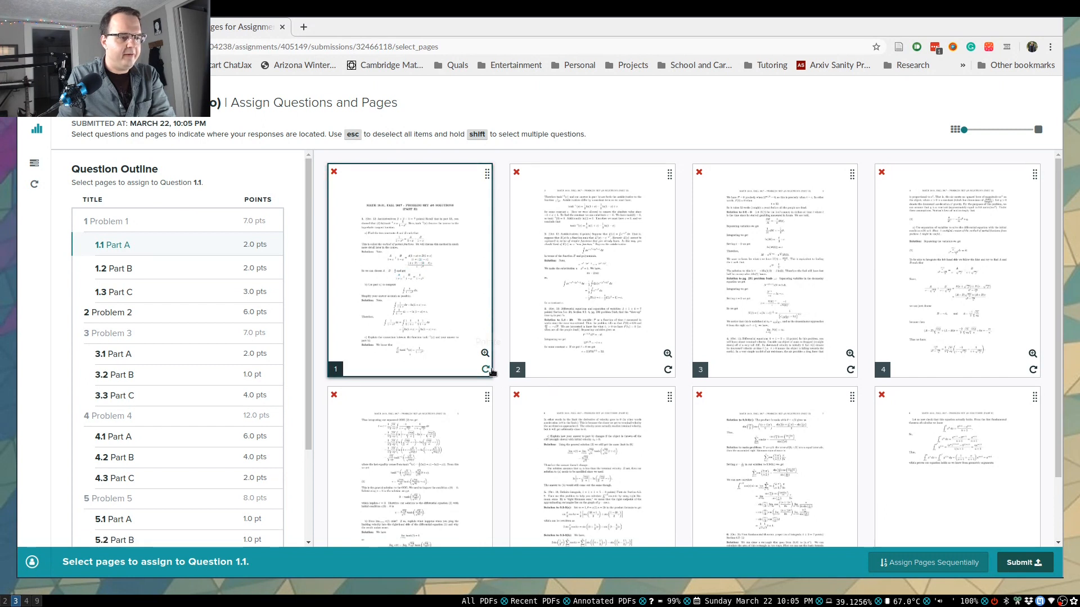
left_click(485, 354)
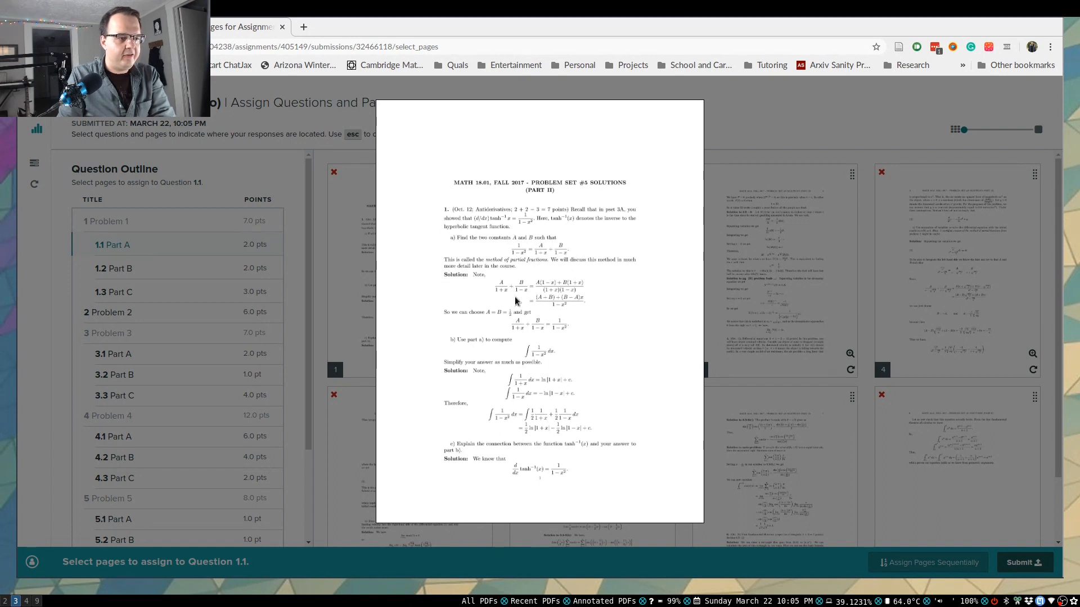
left_click(352, 269)
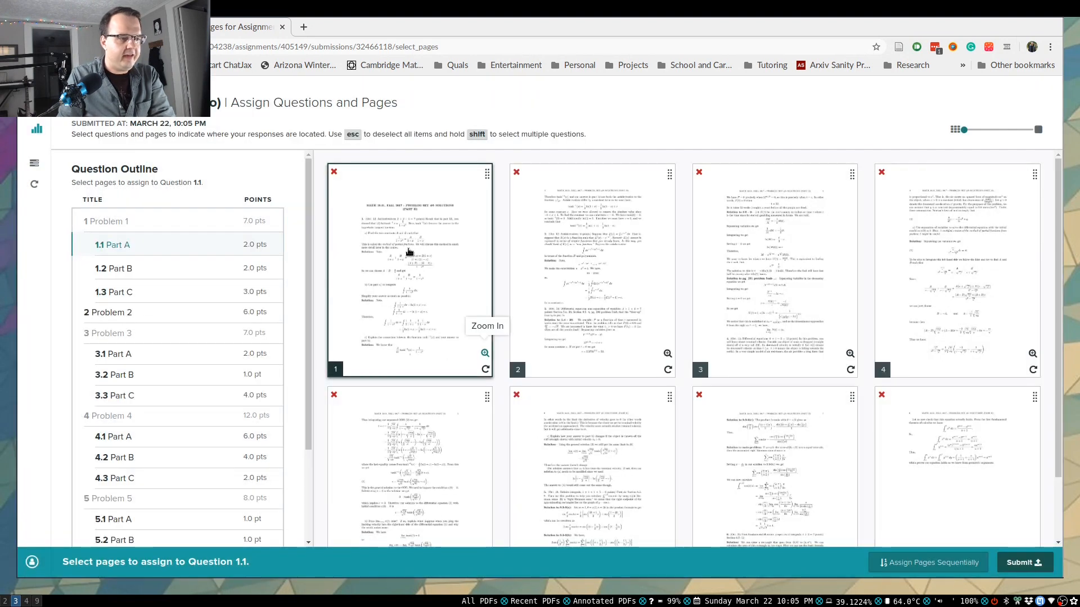
left_click(408, 250)
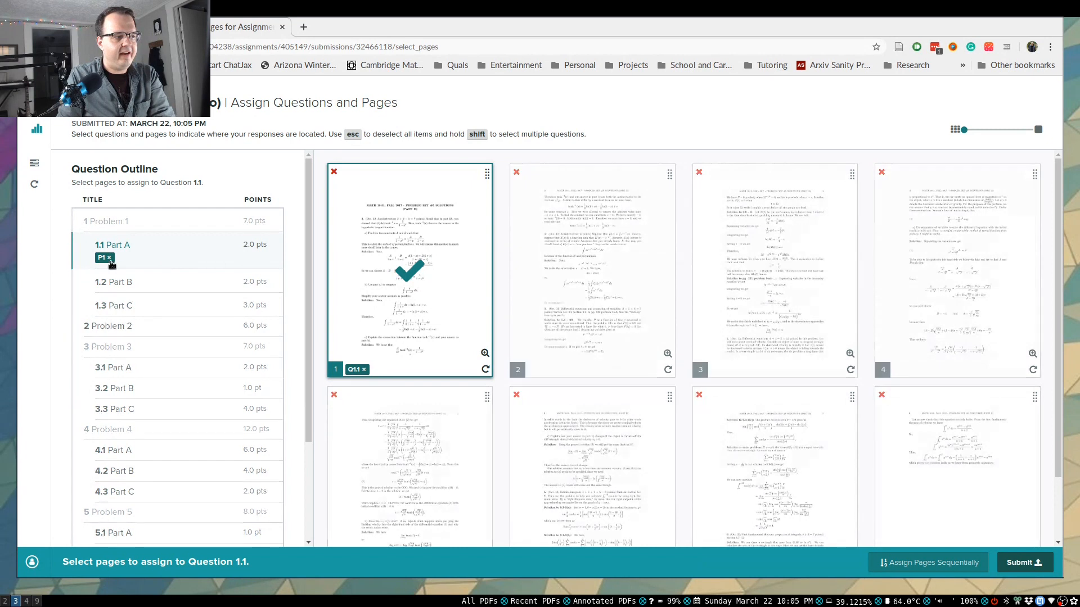
Inspect page 1 enlarged and assign it to Question 1.2 (Part B).
left_click(160, 287)
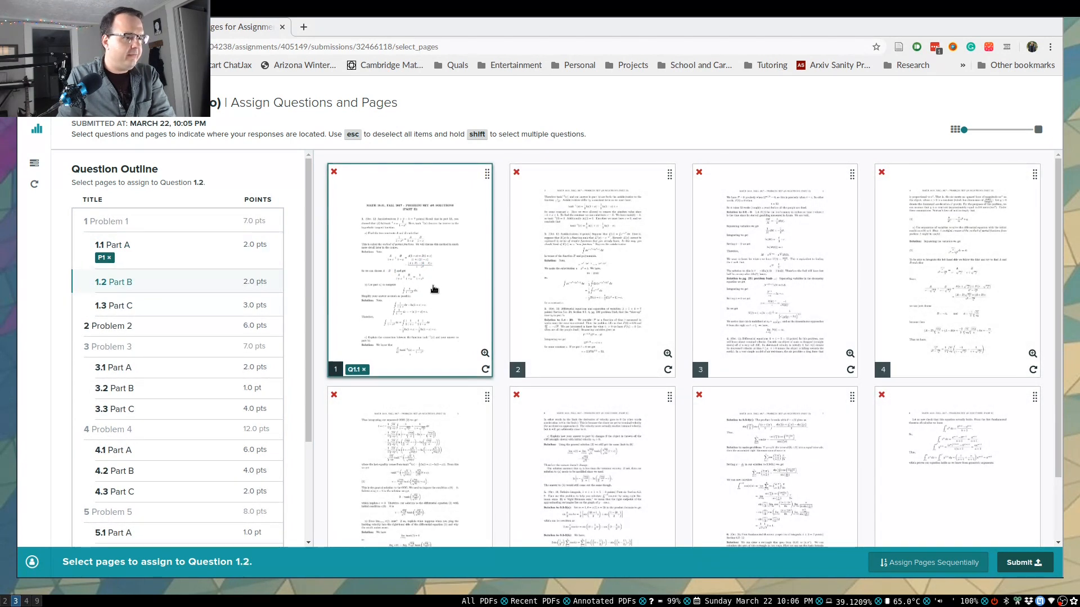
left_click(485, 355)
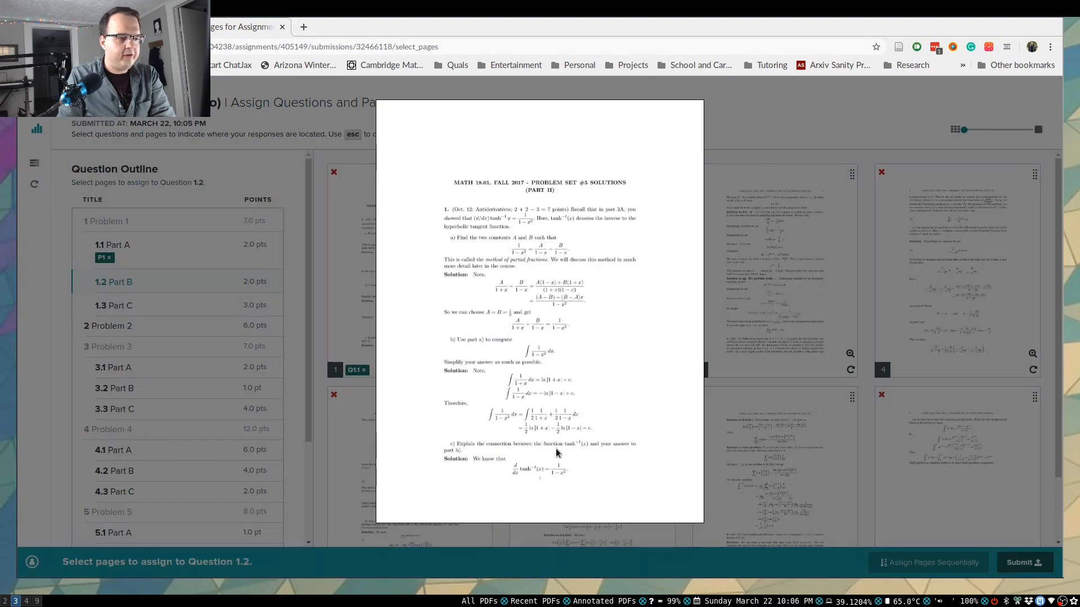
left_click(359, 320)
left_click(360, 299)
Inspect pages 1 and 2 enlarged and assign both pages to Question 1.3 (Part C).
left_click(188, 322)
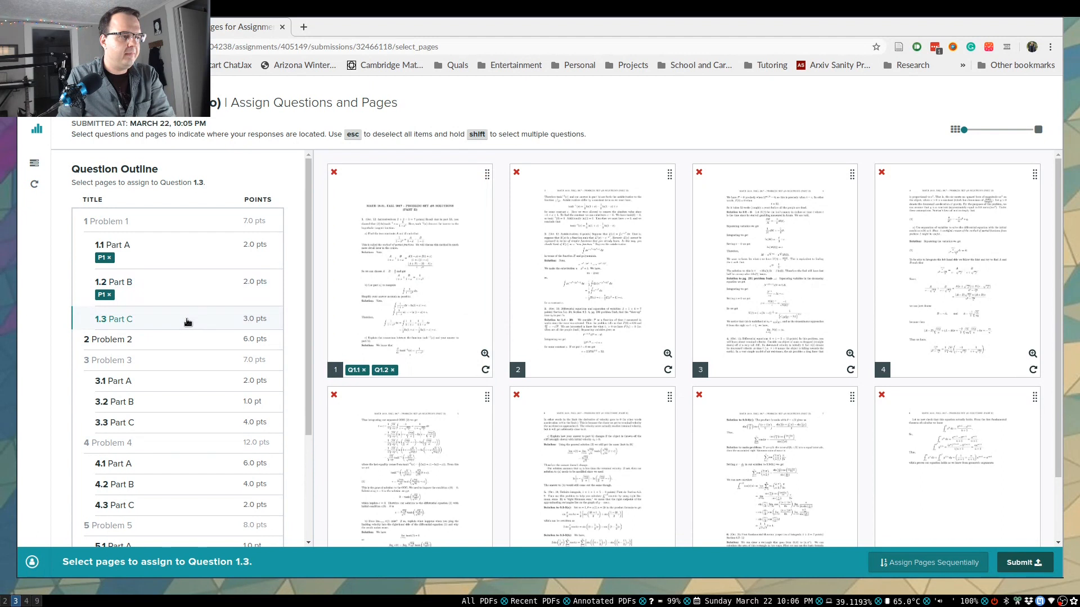
left_click(485, 354)
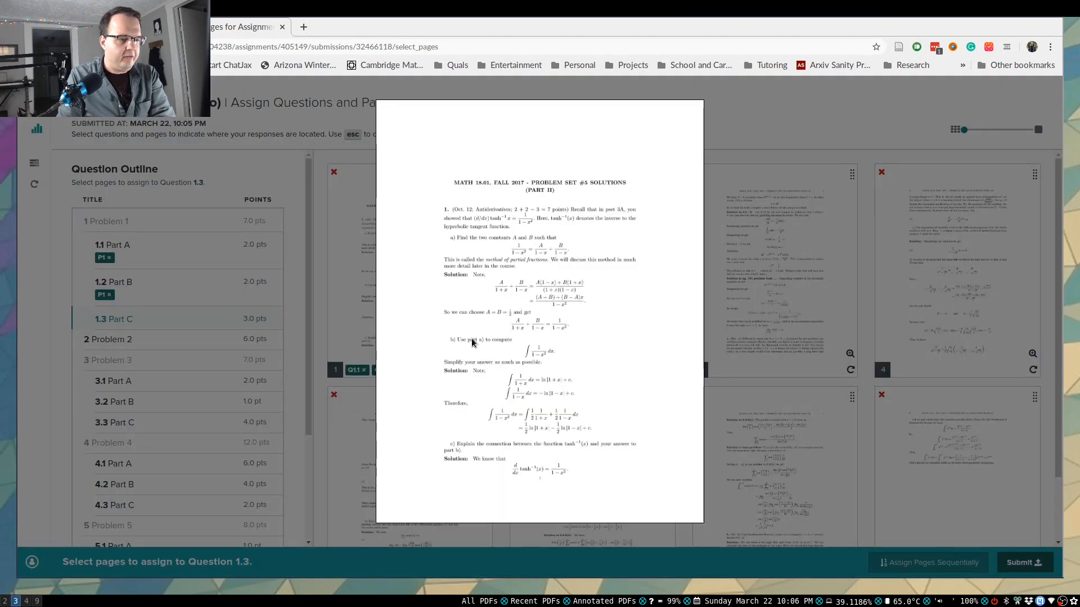
left_click(351, 285)
left_click(461, 338)
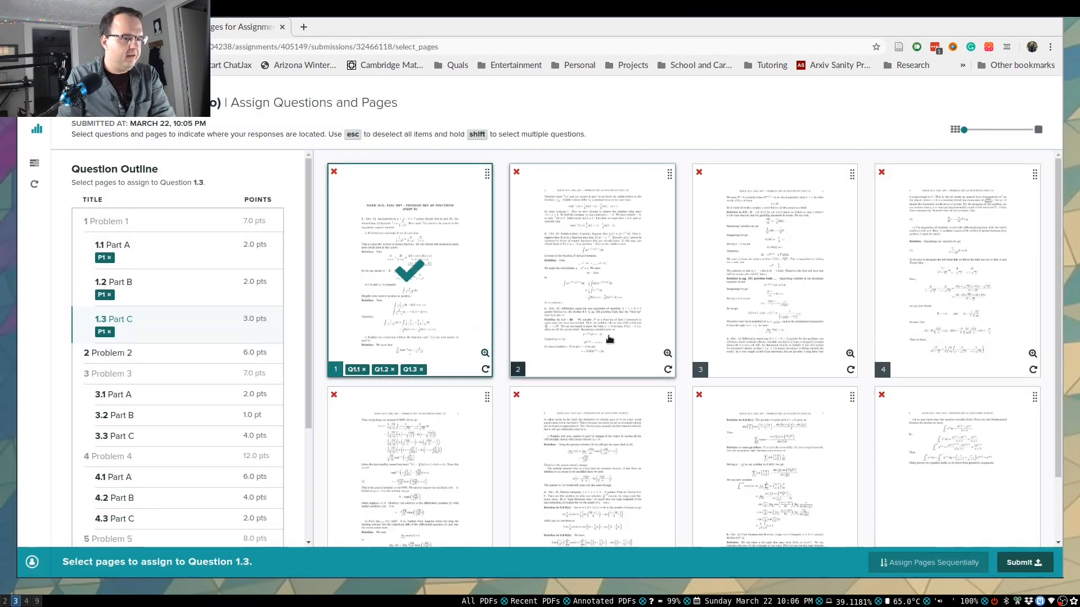
left_click(666, 355)
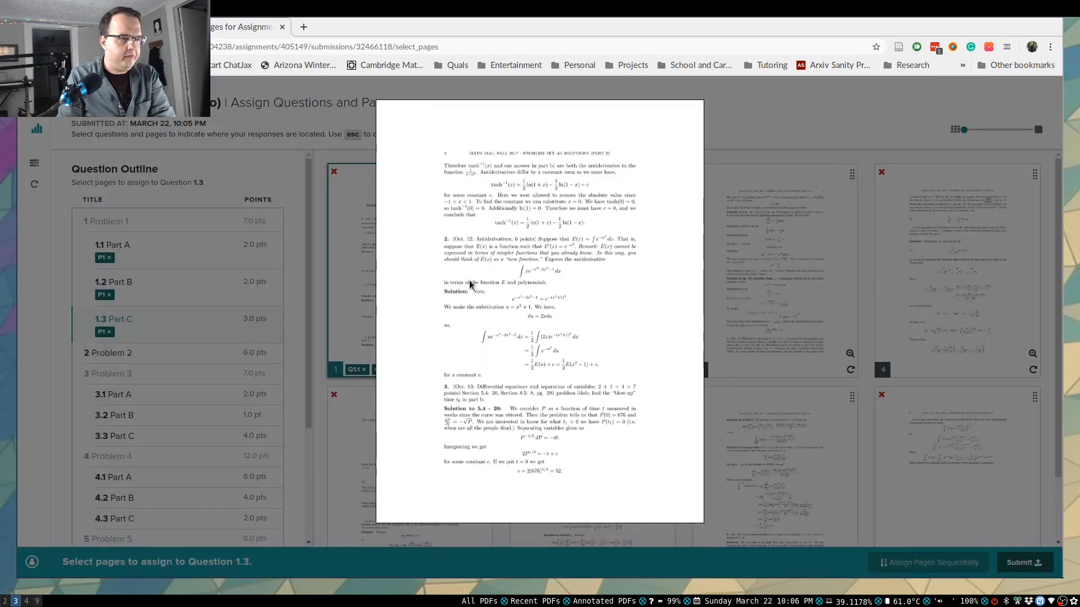
left_click(740, 135)
left_click(575, 272)
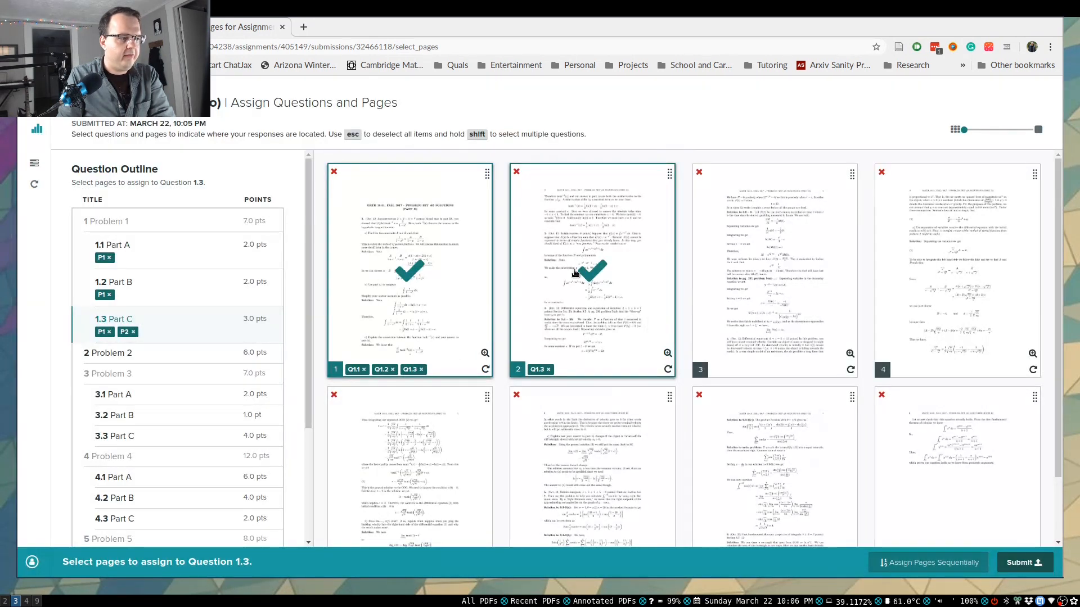
Assign page 3 to Question 2 and page 4 to Questions 3.1 and 3.2.
scroll(206, 325, "down", 1)
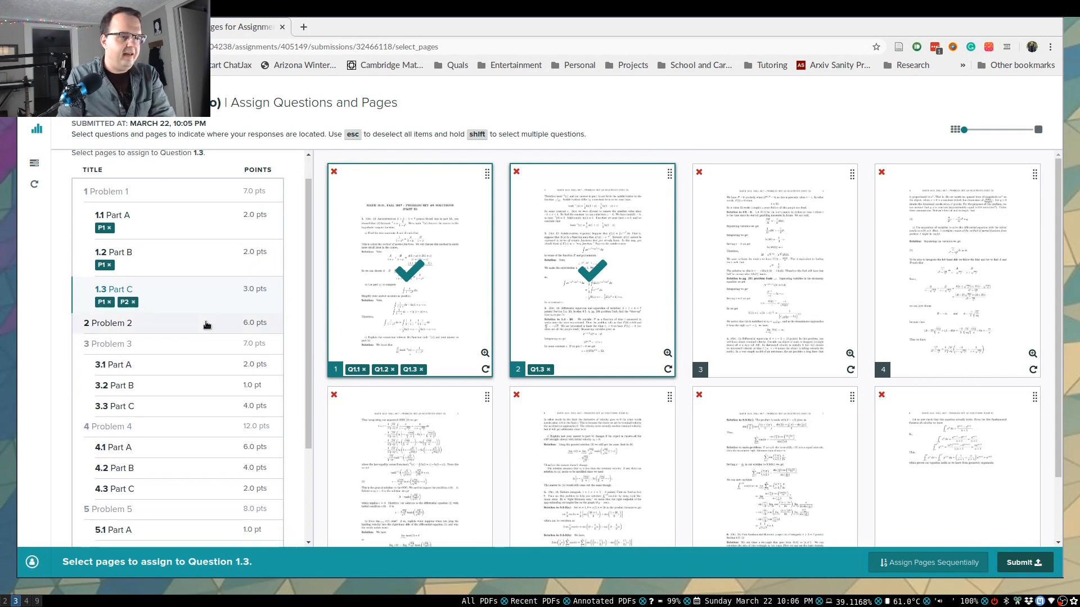
scroll(206, 325, "down", 1)
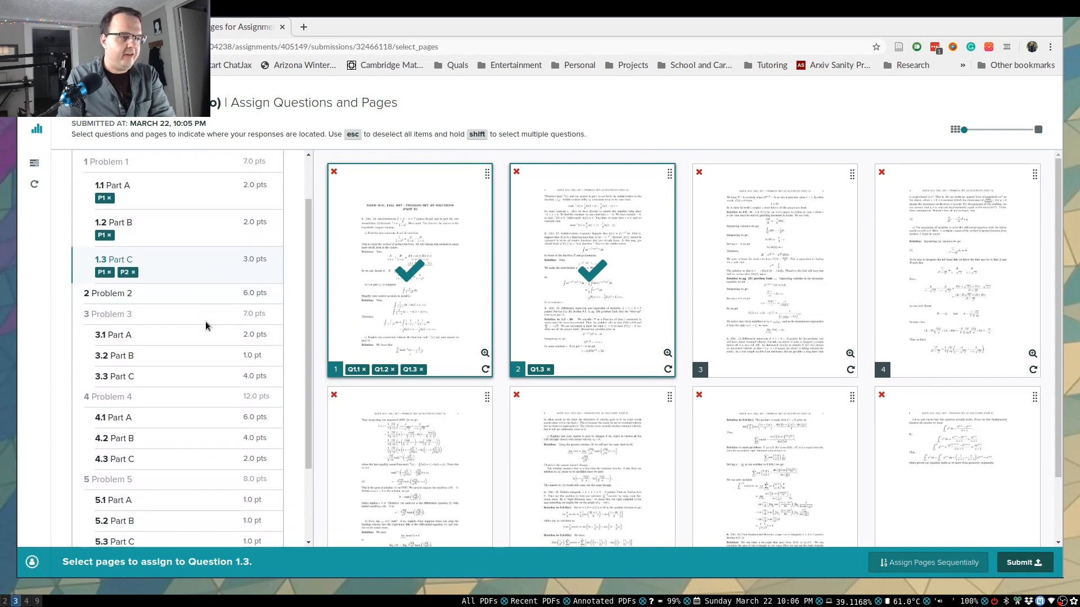
left_click(199, 291)
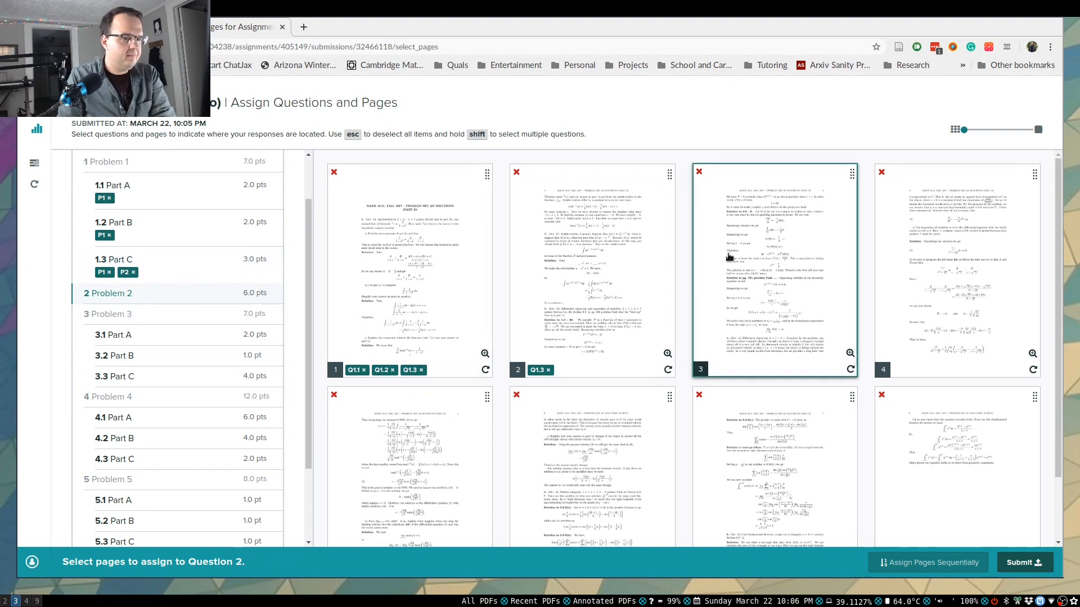
left_click(766, 284)
left_click(922, 292)
left_click(258, 384)
left_click(922, 292)
Assign page 5 to Question 3.3 (Part C) and Question 4.1 (Part A).
left_click(236, 418)
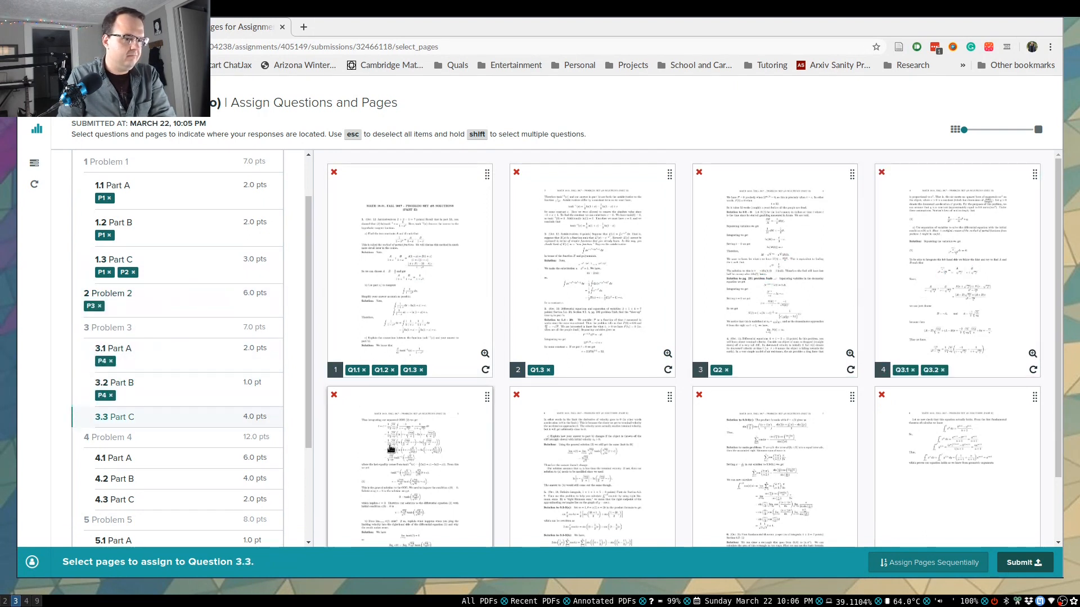
left_click(391, 448)
scroll(390, 448, "down", 3)
left_click(186, 471)
left_click(388, 419)
Assign page 6 to Questions 4.2, 4.3, 5.1 and 5.2.
left_click(165, 511)
left_click(606, 416)
scroll(191, 416, "down", 6)
left_click(191, 360)
left_click(608, 410)
left_click(208, 418)
left_click(607, 413)
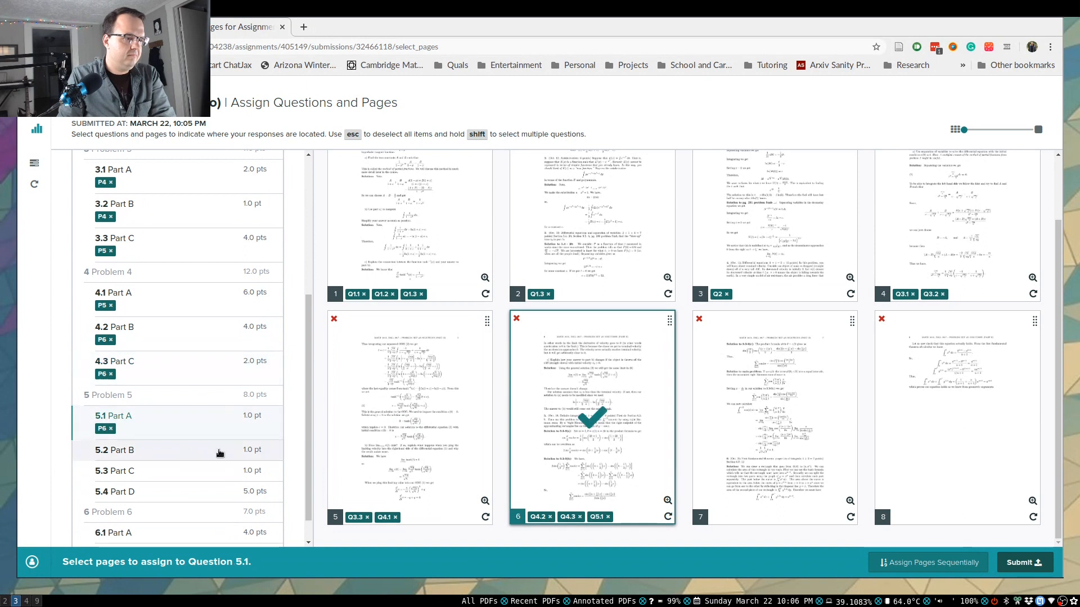
left_click(220, 452)
Assign page 7 to Questions 5.3, 5.4 and 6.1, and pages 7 and 8 to Question 6.2.
left_click(132, 515)
left_click(759, 419)
scroll(180, 523, "down", 2)
left_click(180, 523)
left_click(947, 439)
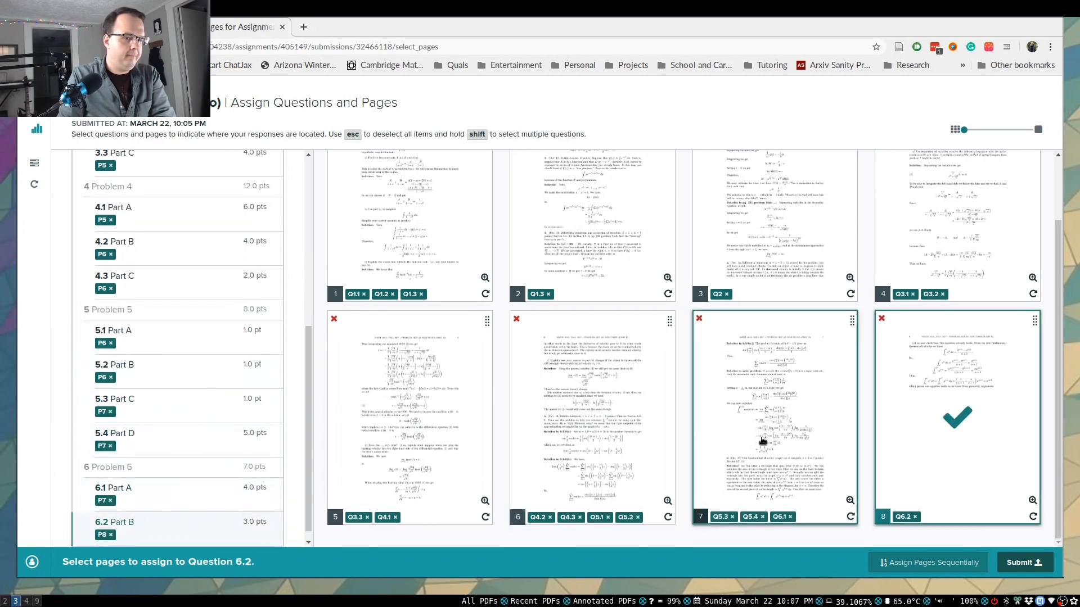
left_click(764, 441)
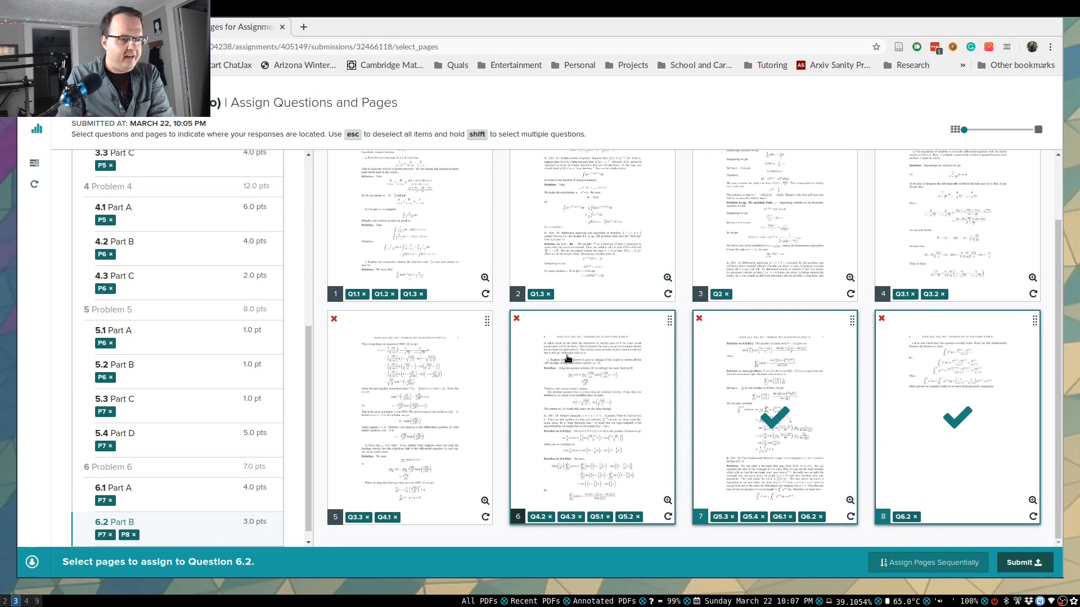
Review the page assignments, submit Assignment One (Demo), and view the submitted page for Question 1.1 (Part A).
scroll(568, 358, "up", 2)
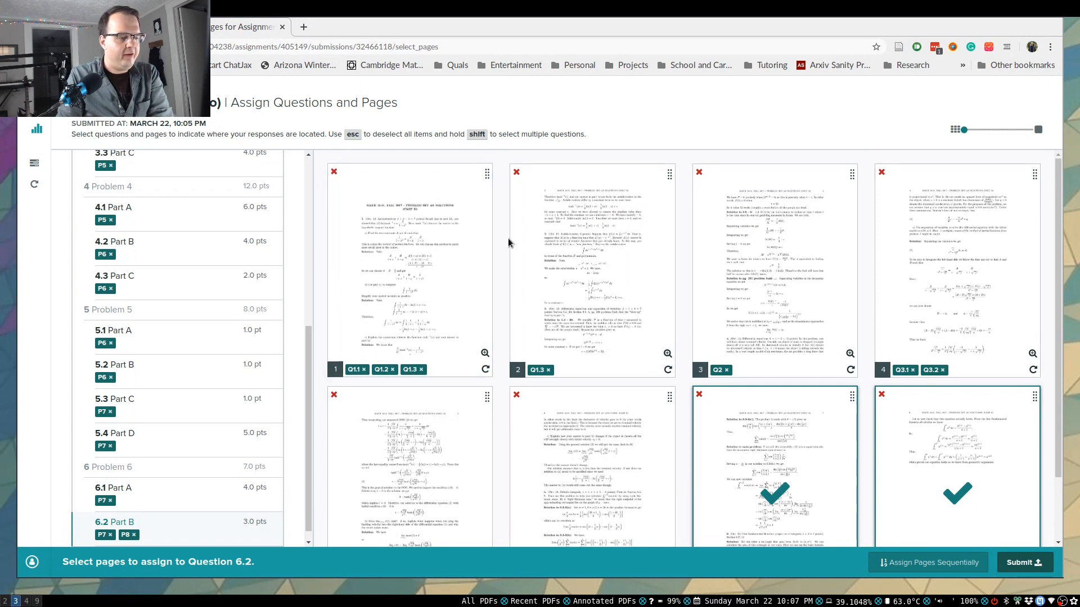
scroll(815, 265, "down", 3)
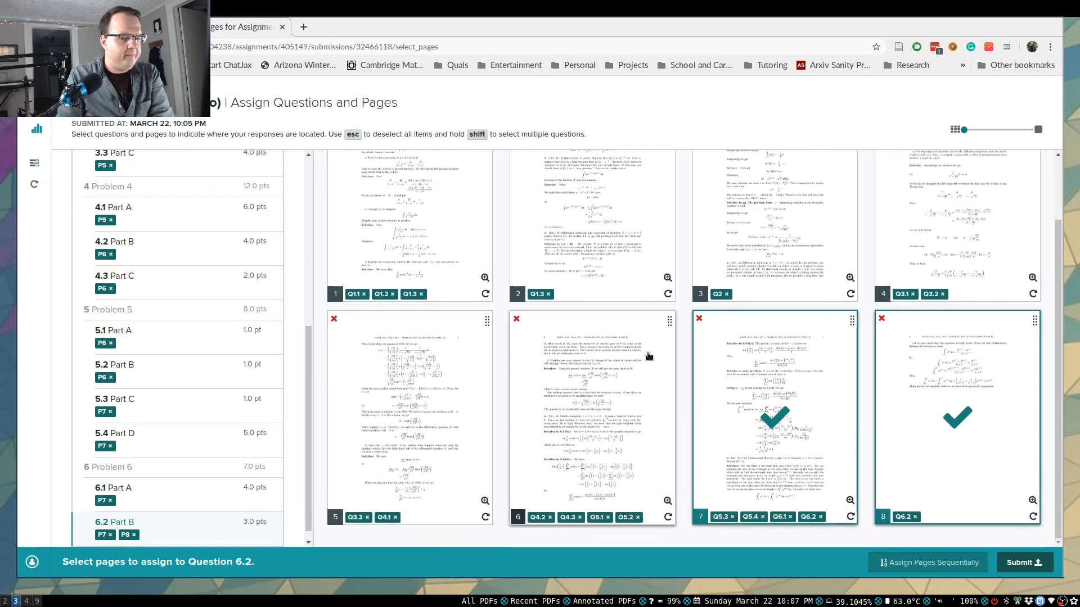
left_click(1025, 562)
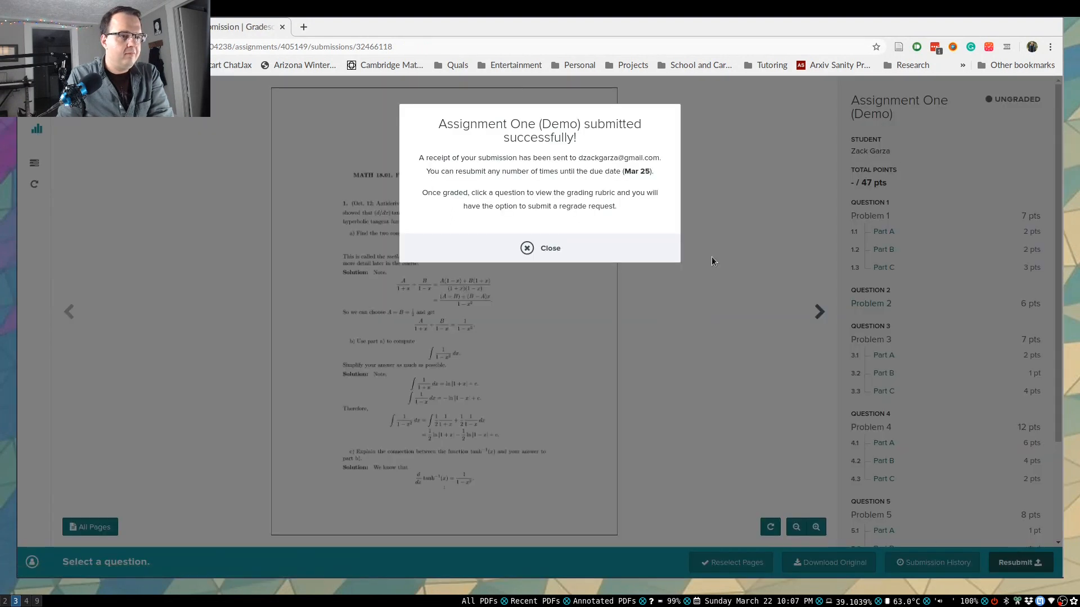
left_click(528, 248)
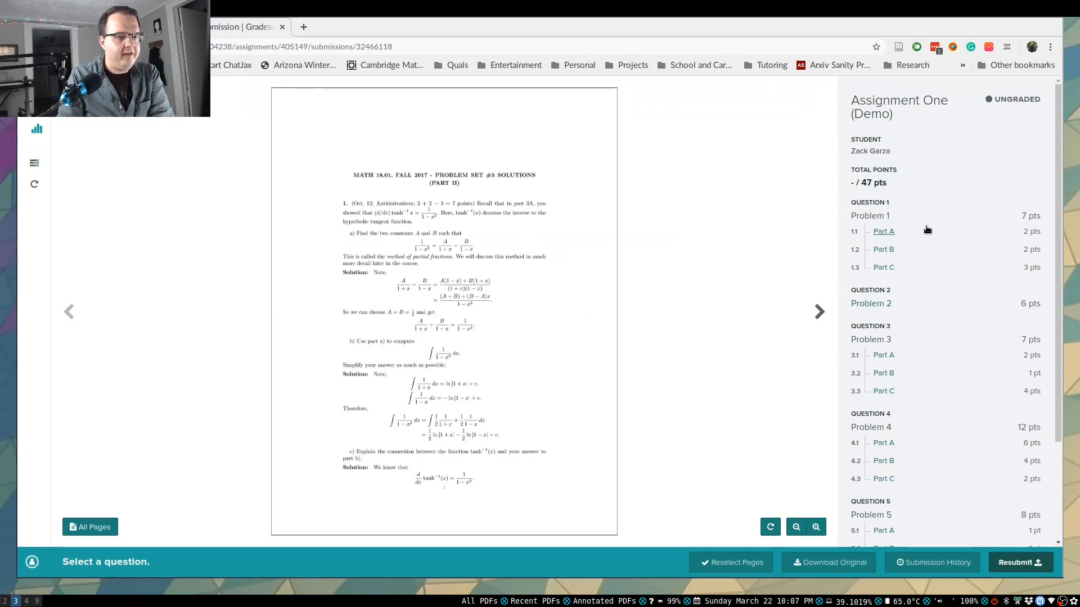
left_click(905, 235)
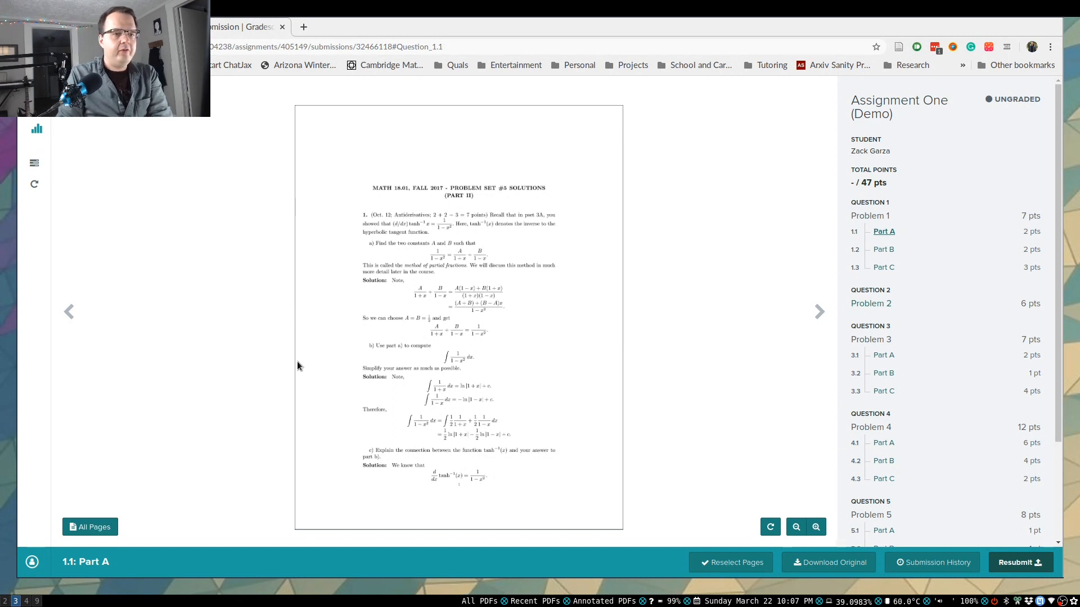
Log out of the student account and log in to the instructor account with its saved e-mail and password.
left_click(32, 562)
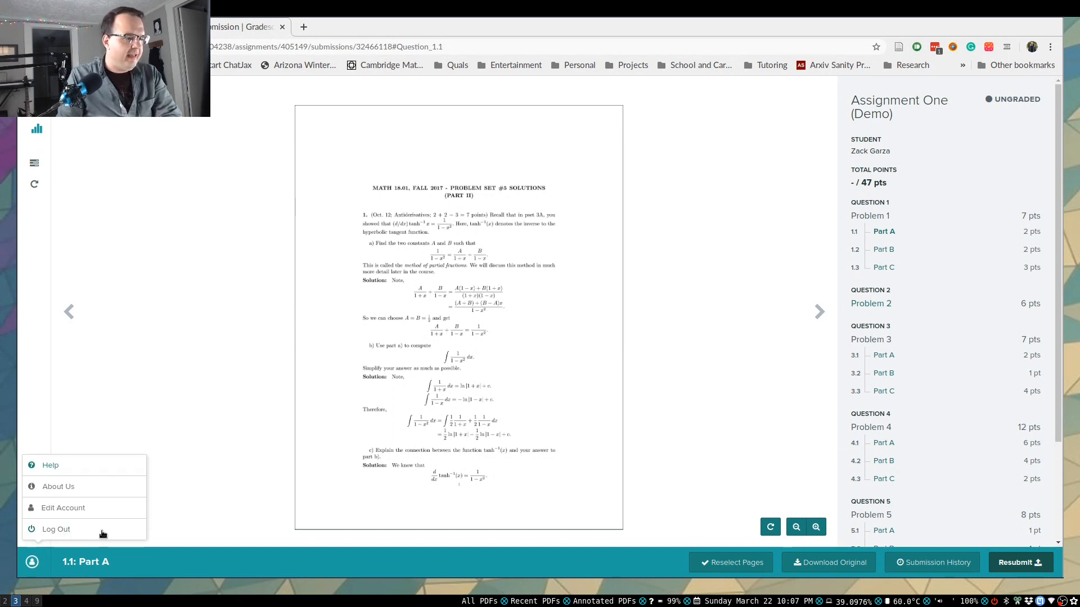
left_click(69, 530)
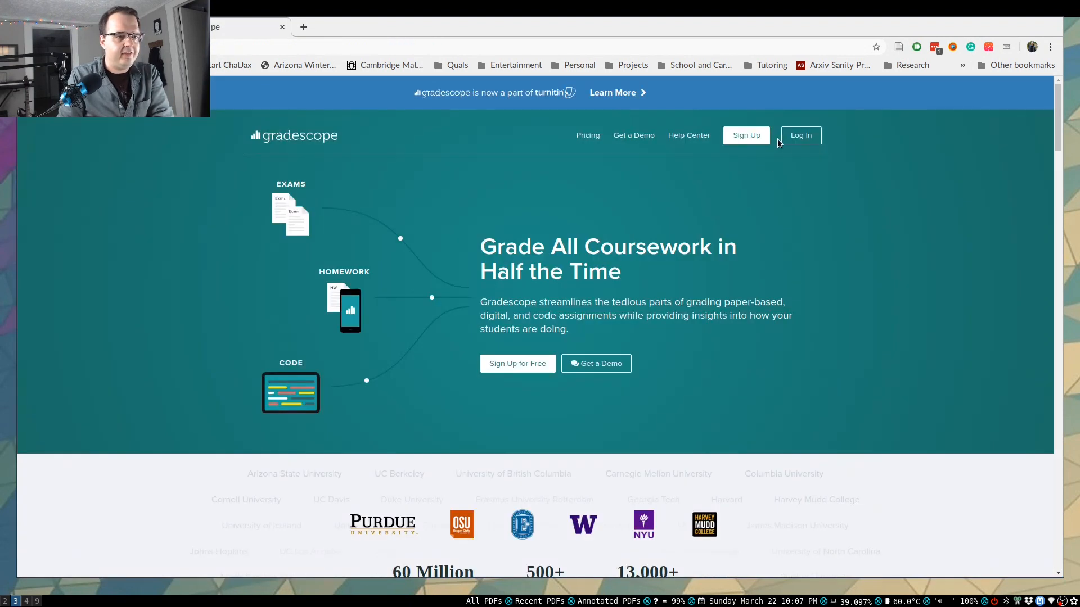
left_click(801, 137)
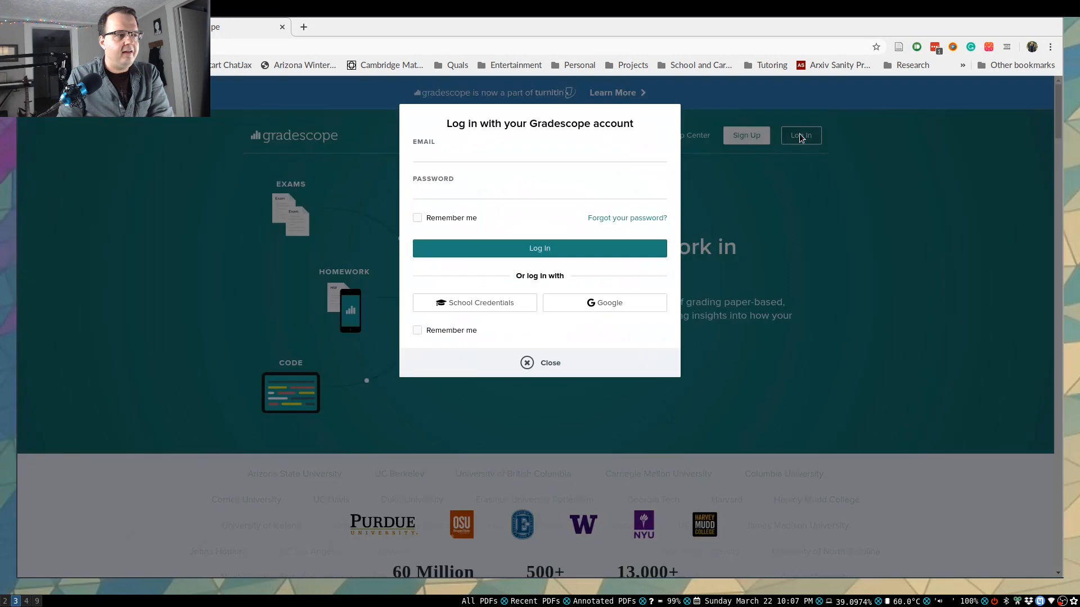
left_click(656, 157)
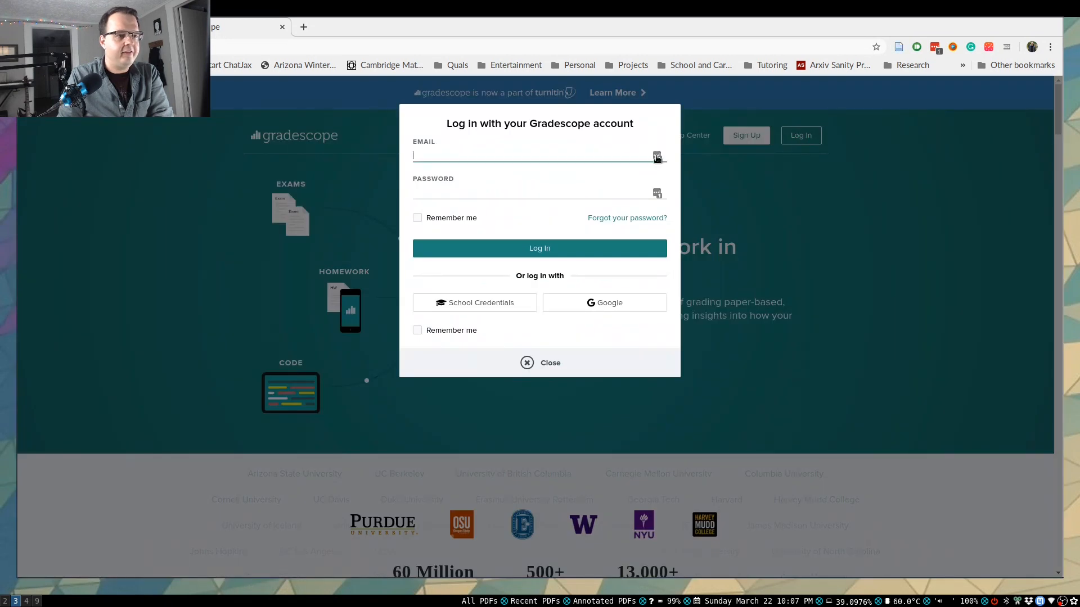
left_click(569, 225)
left_click(483, 247)
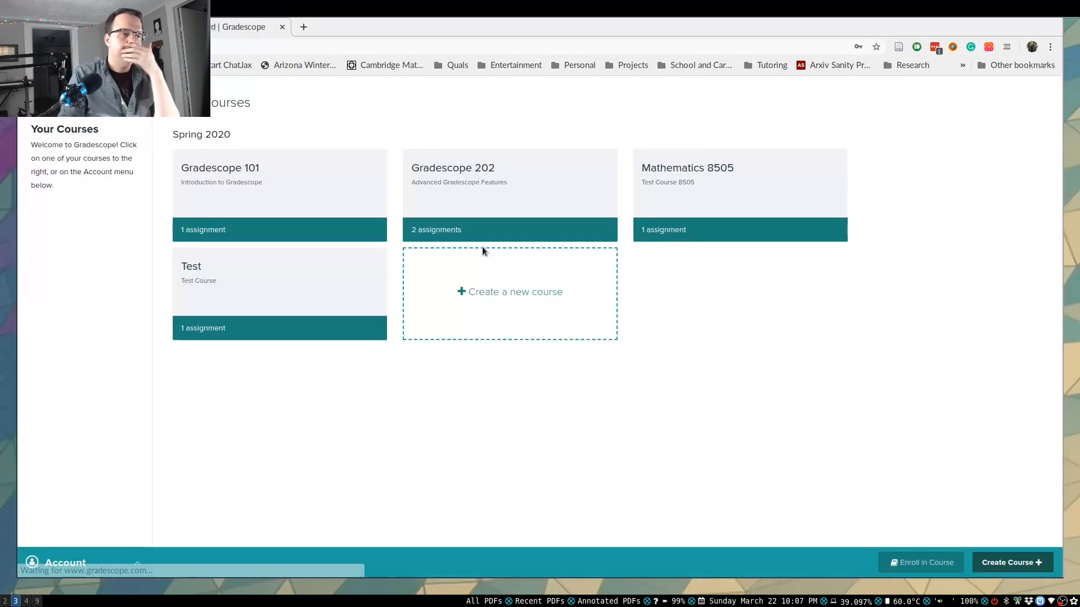
Open Assignment One (Demo) in Mathematics 8505 and open Question 1.1 (Part A) for grading.
left_click(813, 147)
left_click(687, 180)
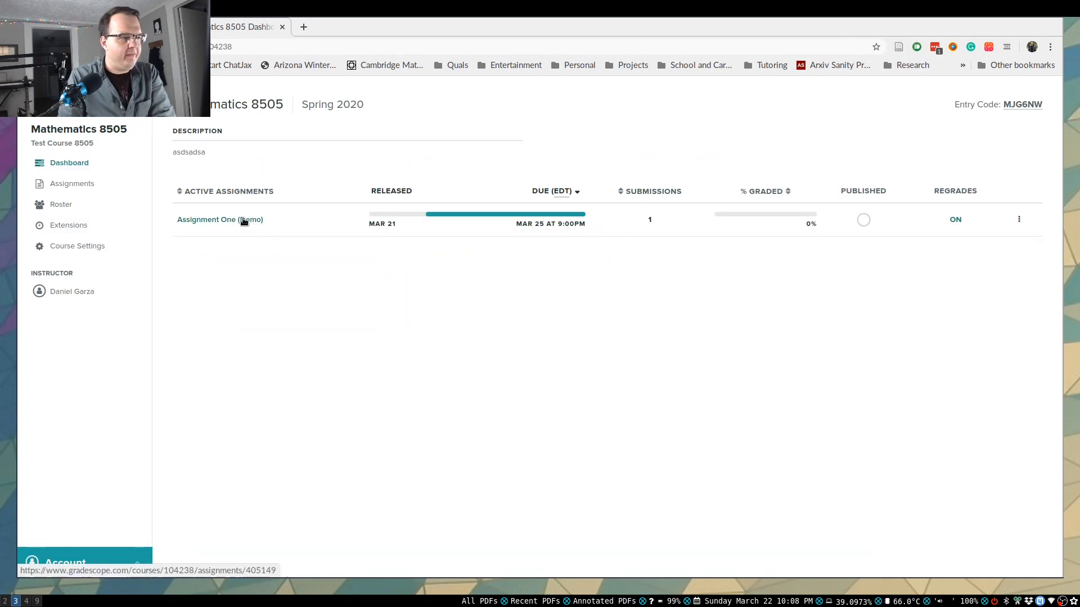
left_click(243, 220)
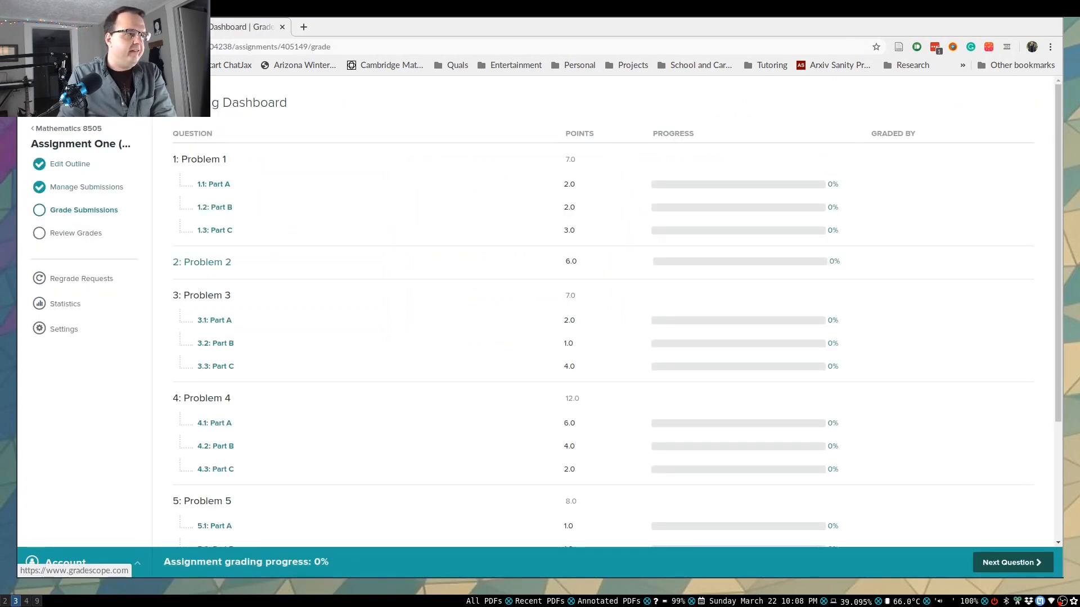
left_click(30, 47)
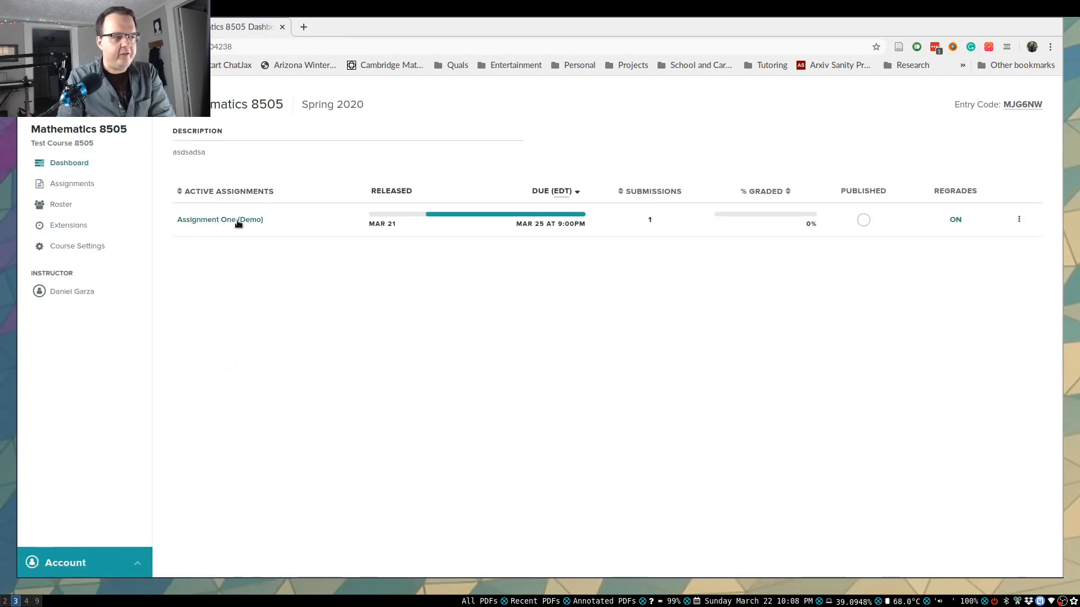
left_click(237, 219)
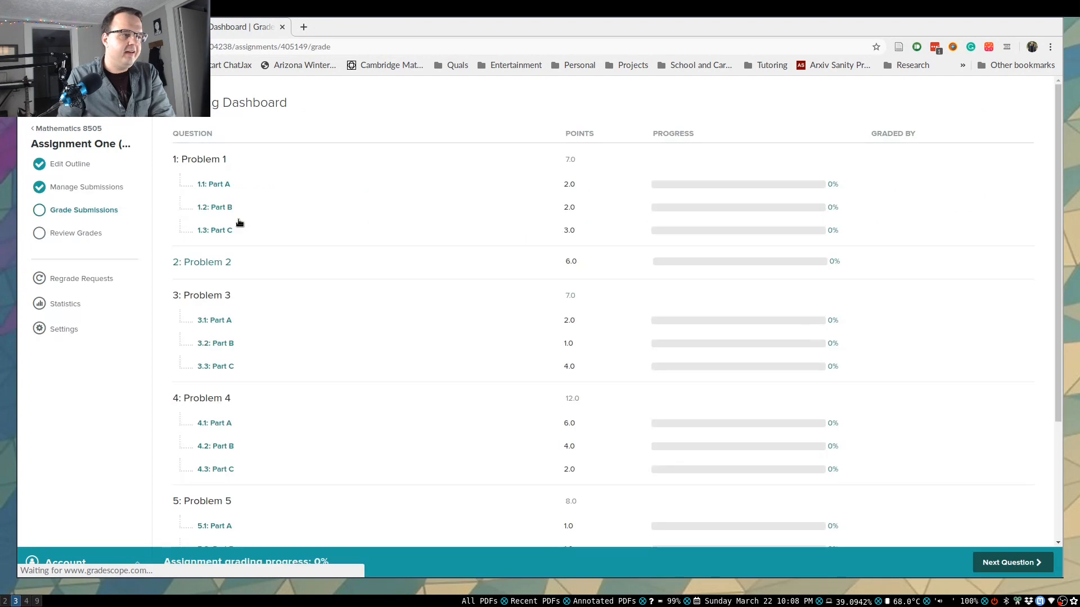
left_click(213, 189)
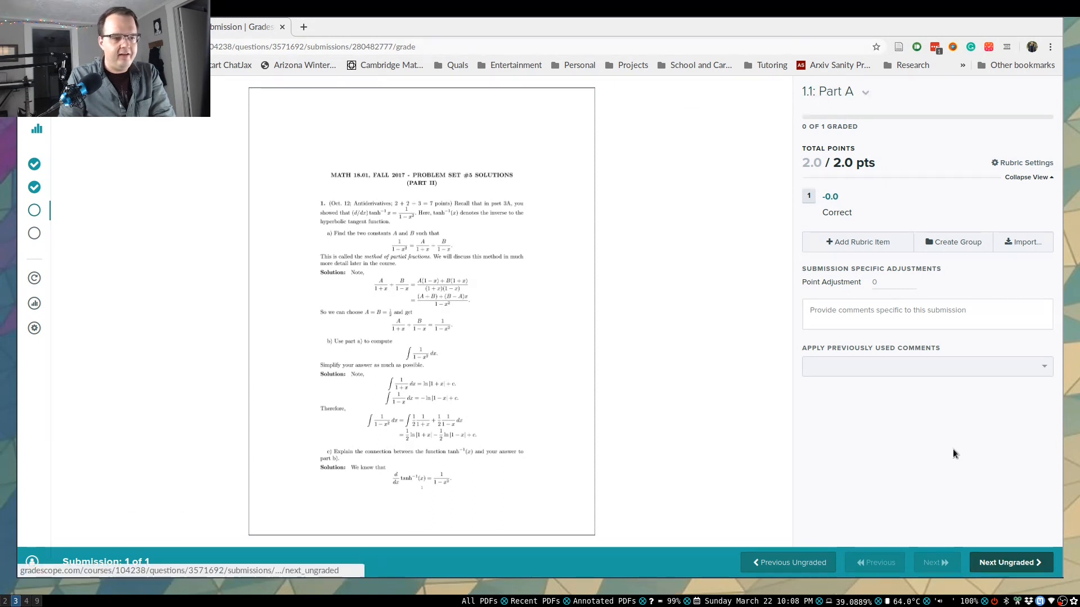
Add a rubric item to Question 1.1 worth -1.0 with the description "Incorrect partial fraction decomposition".
mouse_move(650, 538)
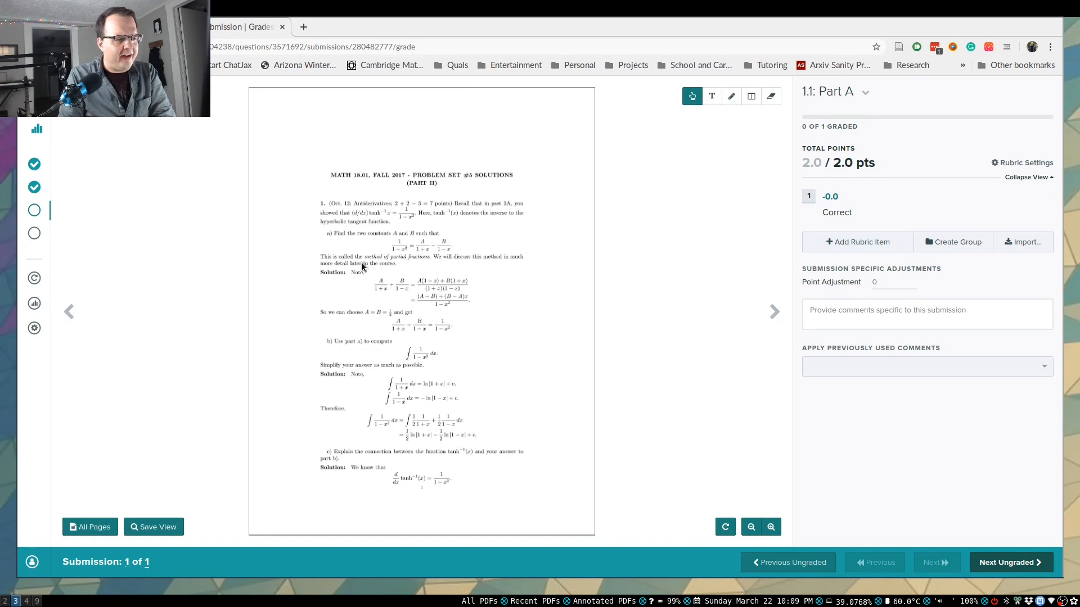
left_click(869, 246)
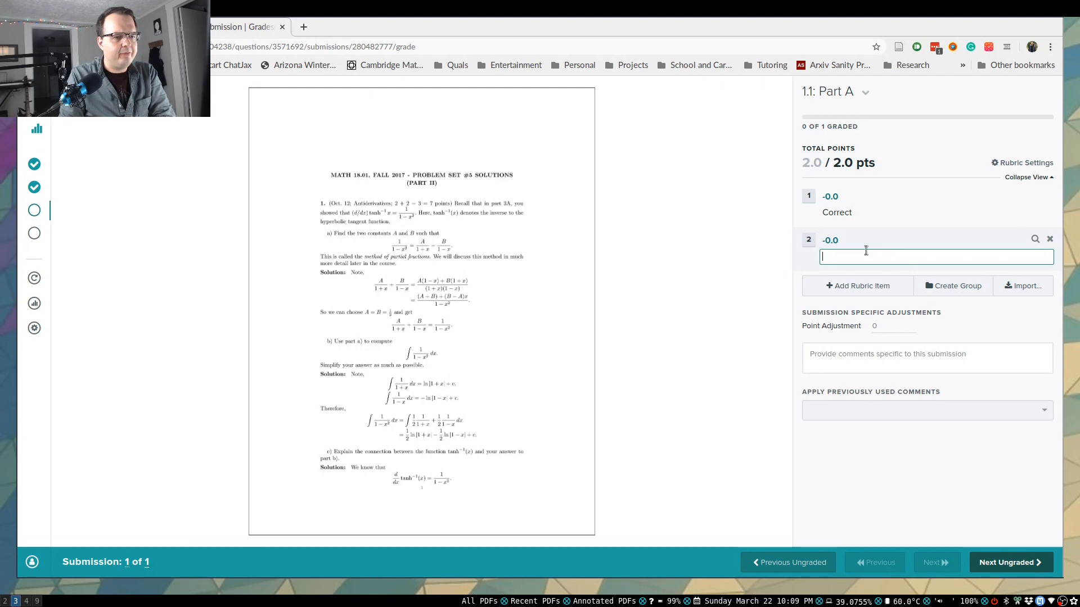
left_click(833, 239)
type("-1.0")
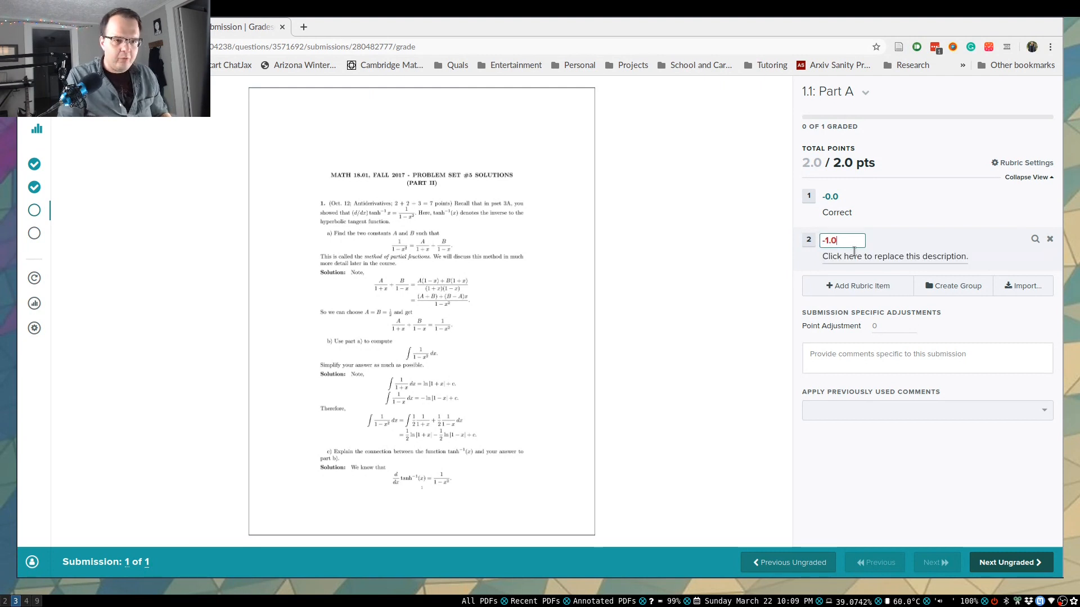
left_click(936, 257)
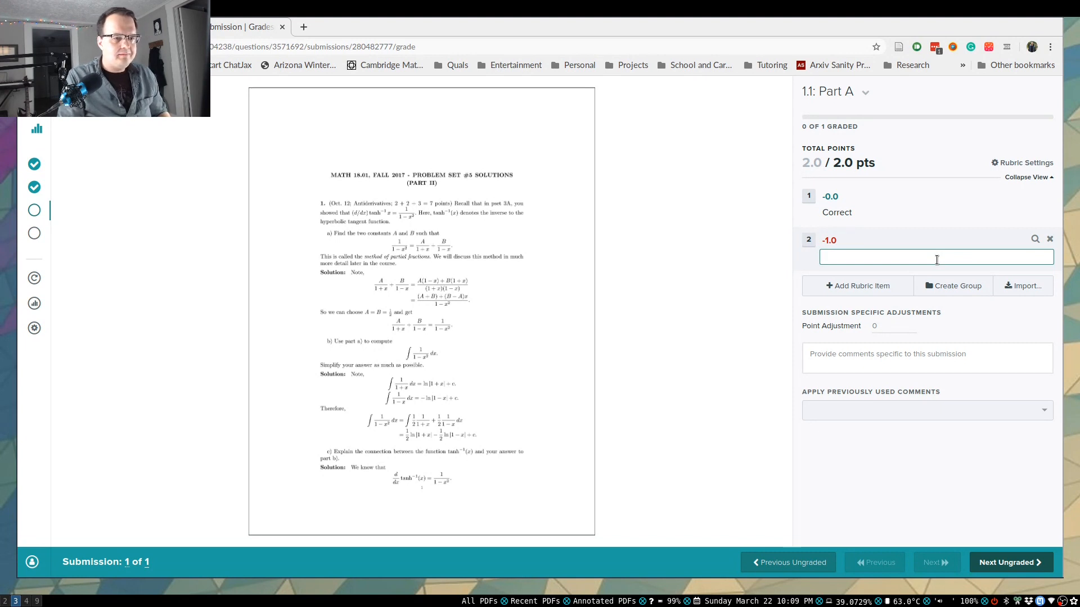
type("Incorrect partial fraction decomposition")
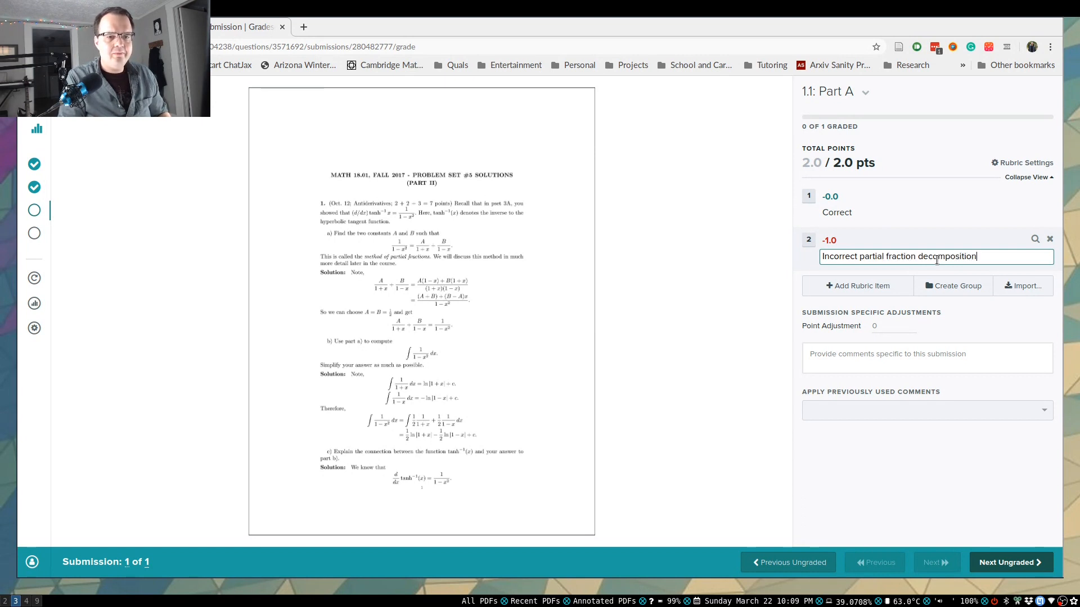
key("Return")
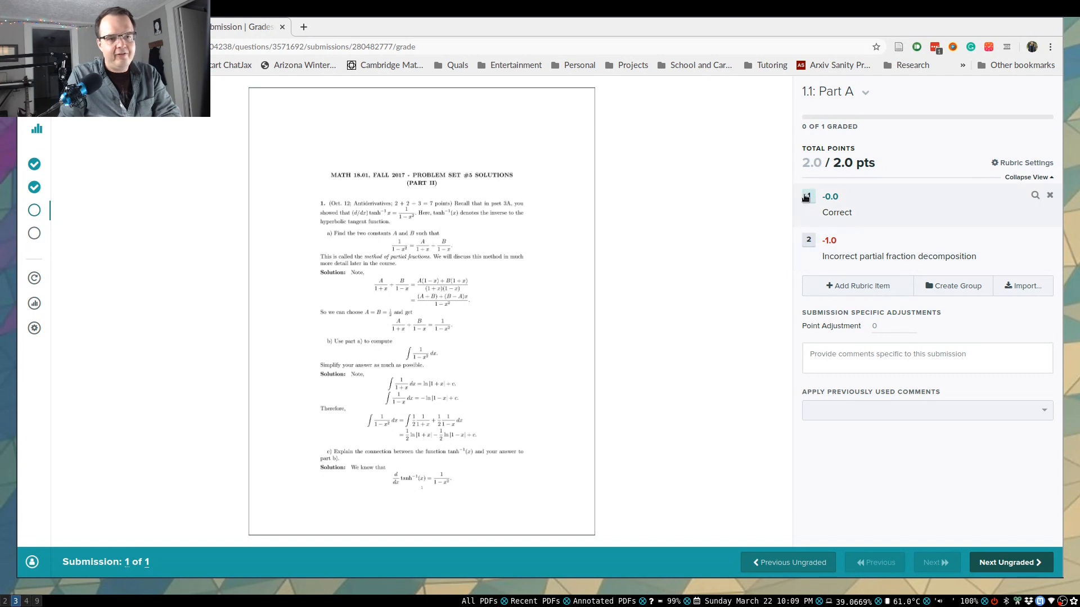
Apply the Correct rubric item to the Part A submission and remove it again.
left_click(807, 197)
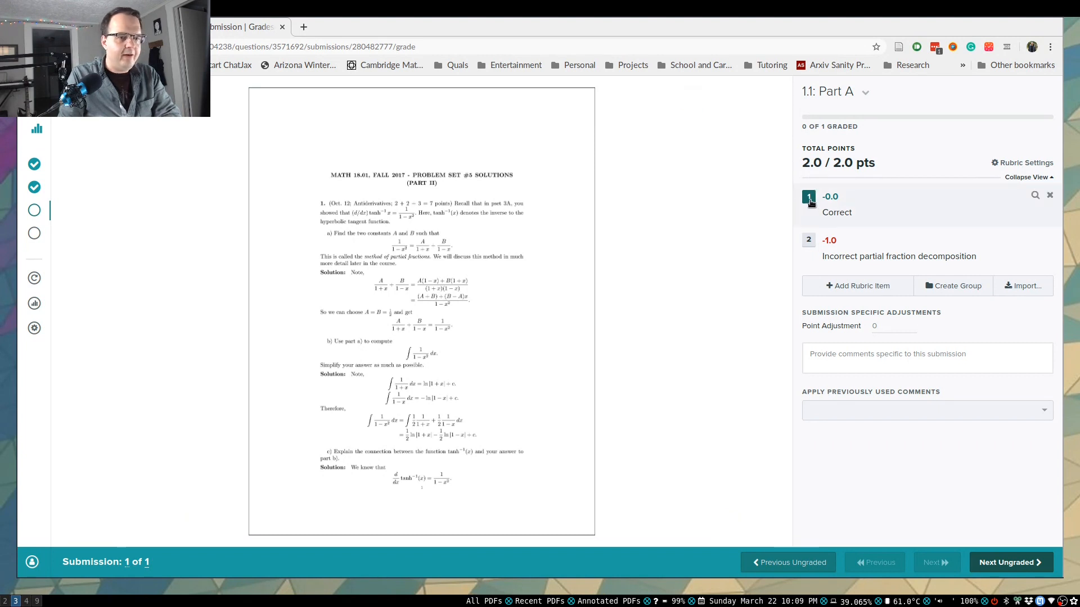
left_click(809, 198)
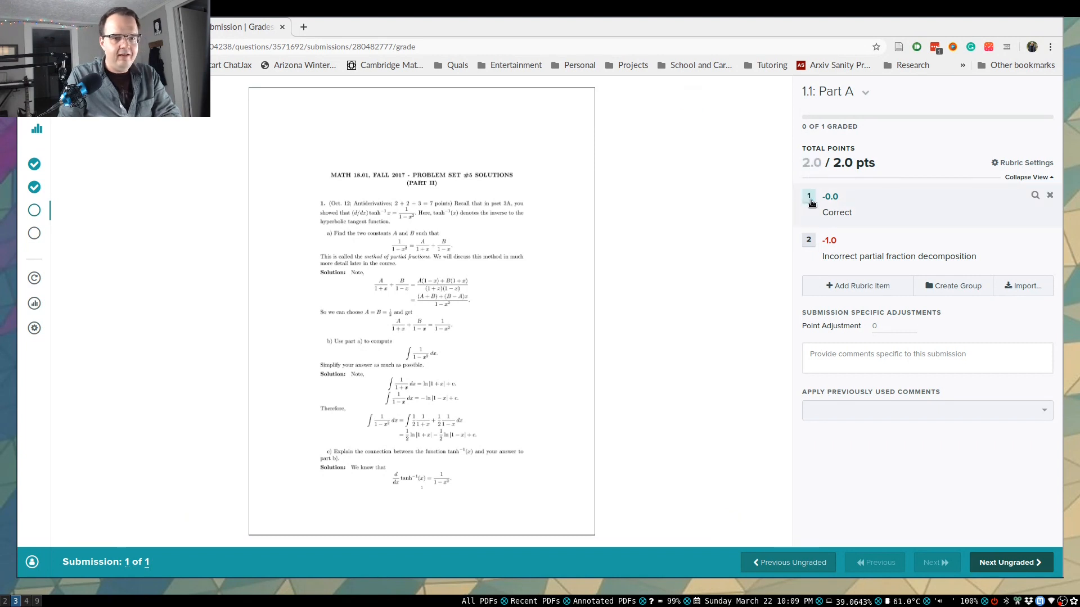
Apply the "Incorrect partial fraction decomposition" item to Part A and add a rubric item "Algebra Error" worth -0.5.
left_click(809, 242)
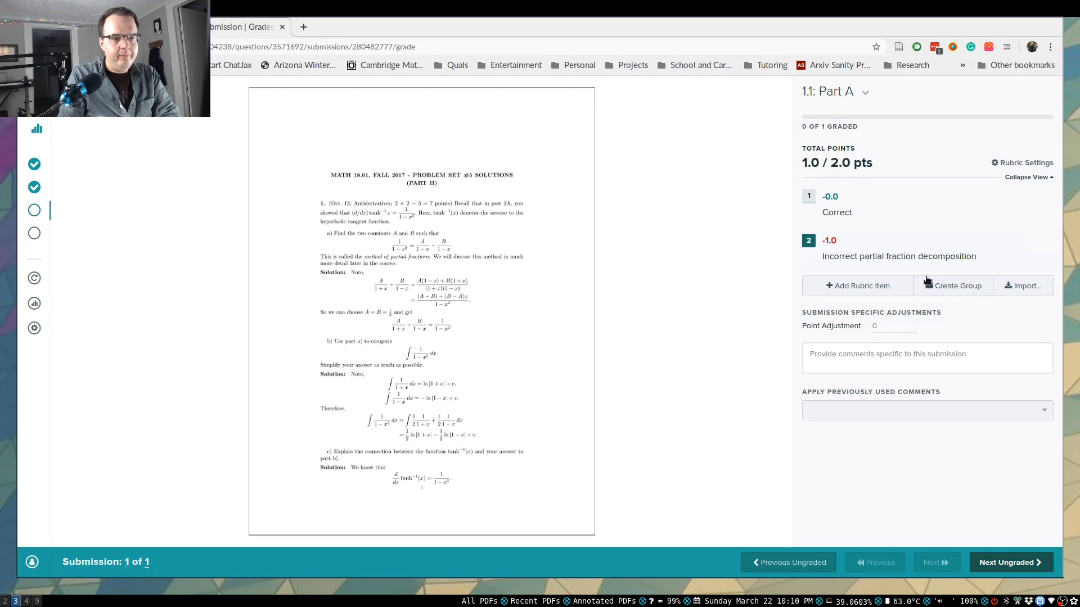
left_click(880, 285)
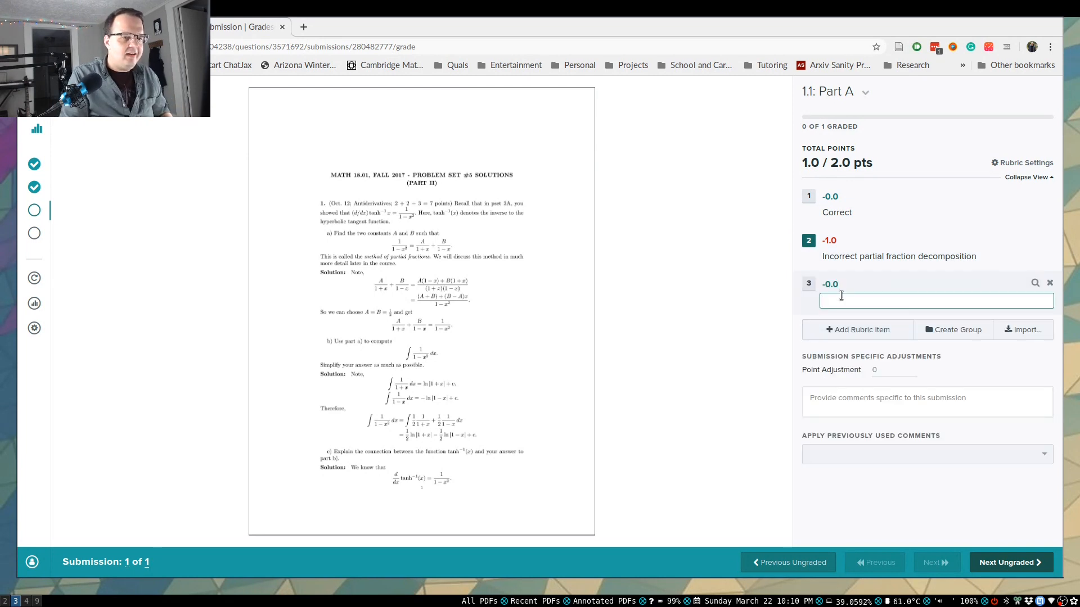
type("Algebra Error")
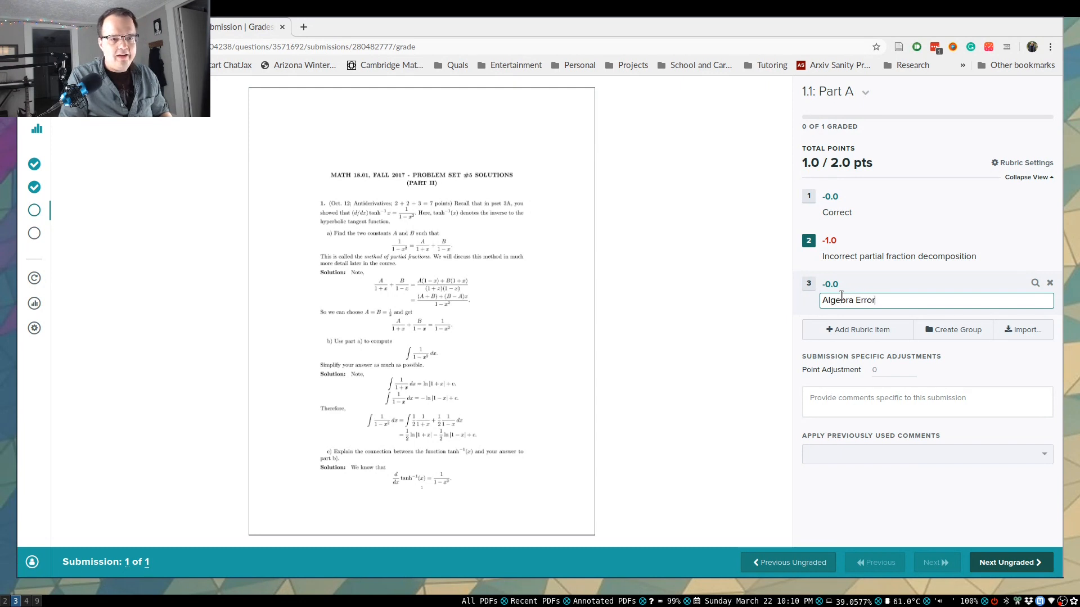
key("Return")
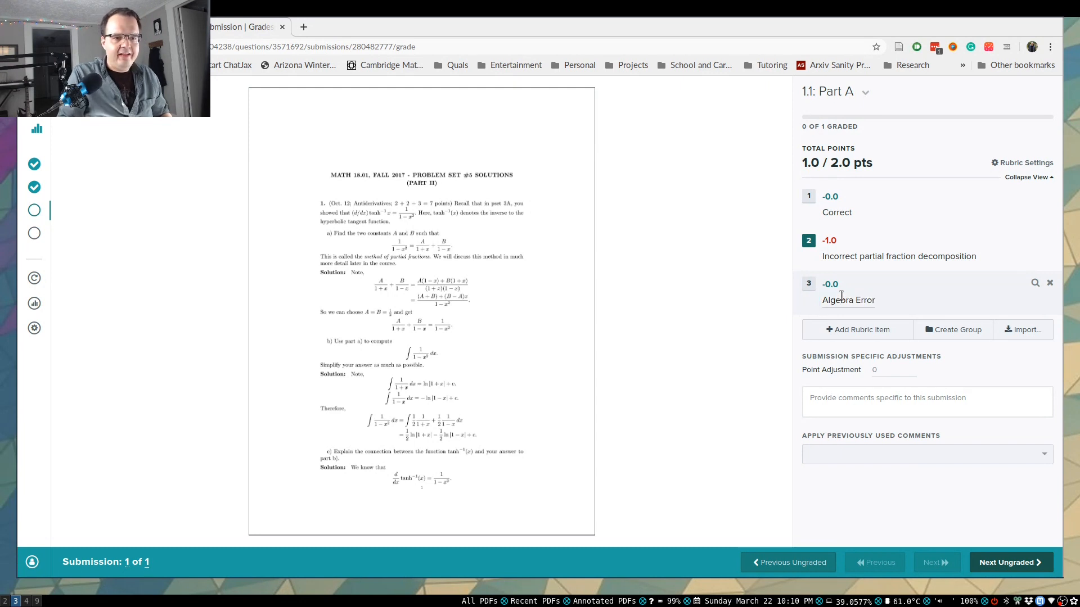
left_click(831, 284)
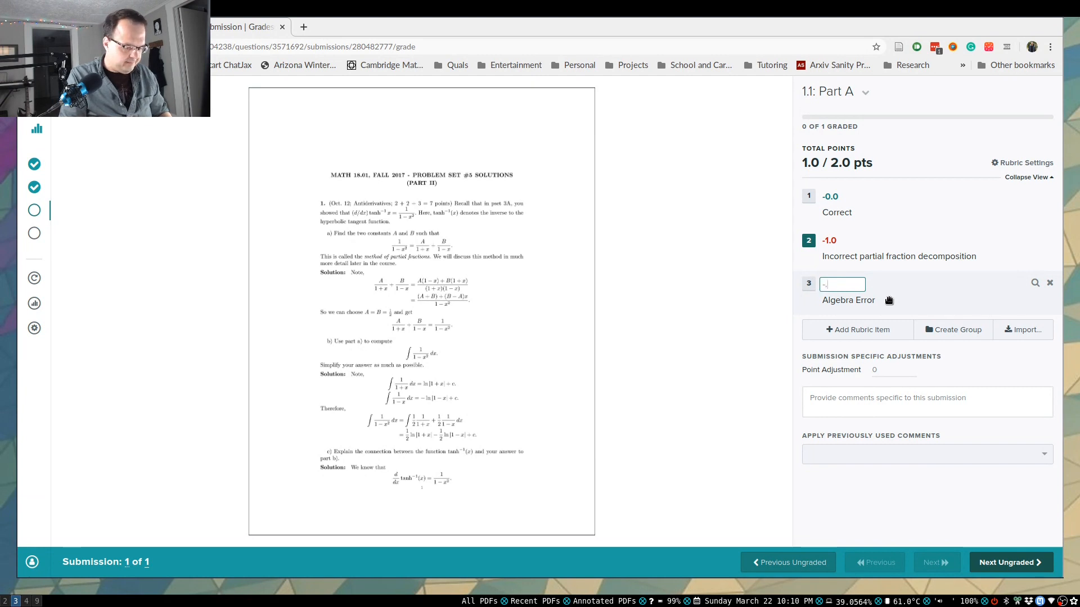
type("-0.5")
key("Return")
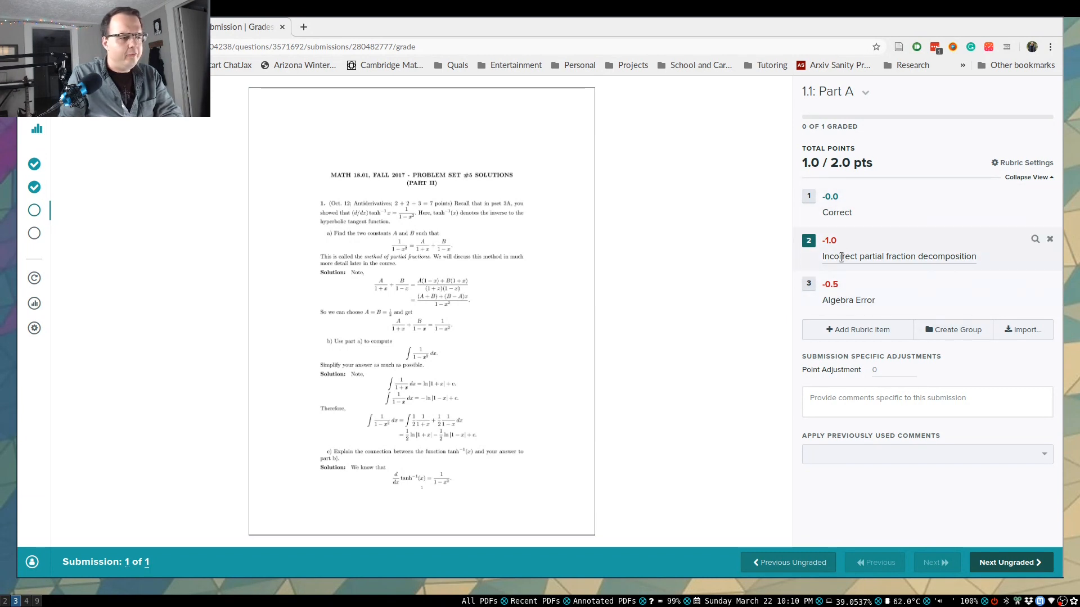
Apply the Algebra Error rubric item to the Part A submission and remove it again.
left_click(810, 284)
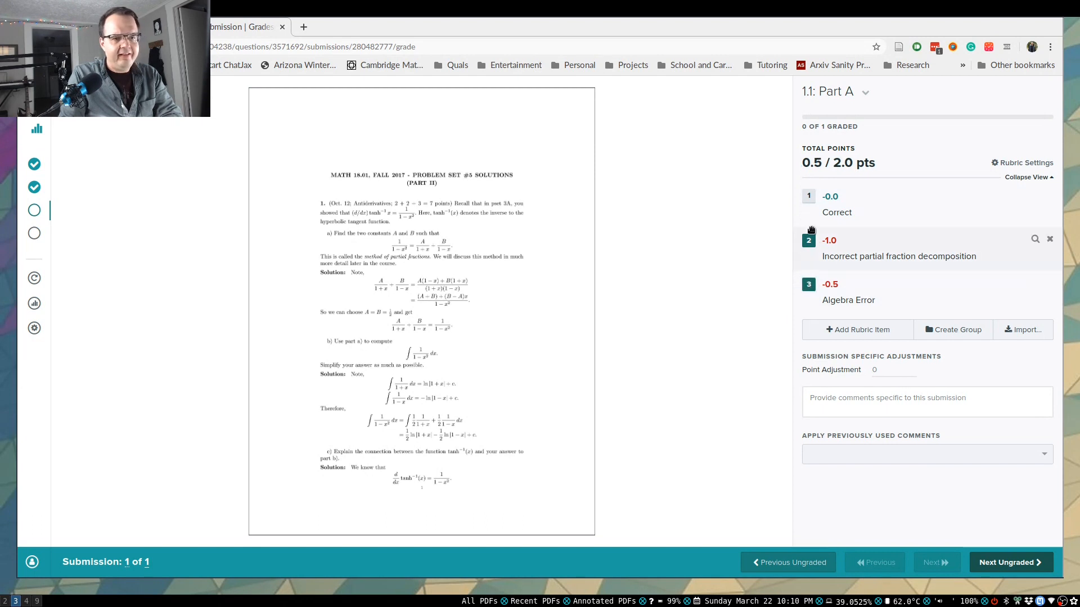
left_click(812, 287)
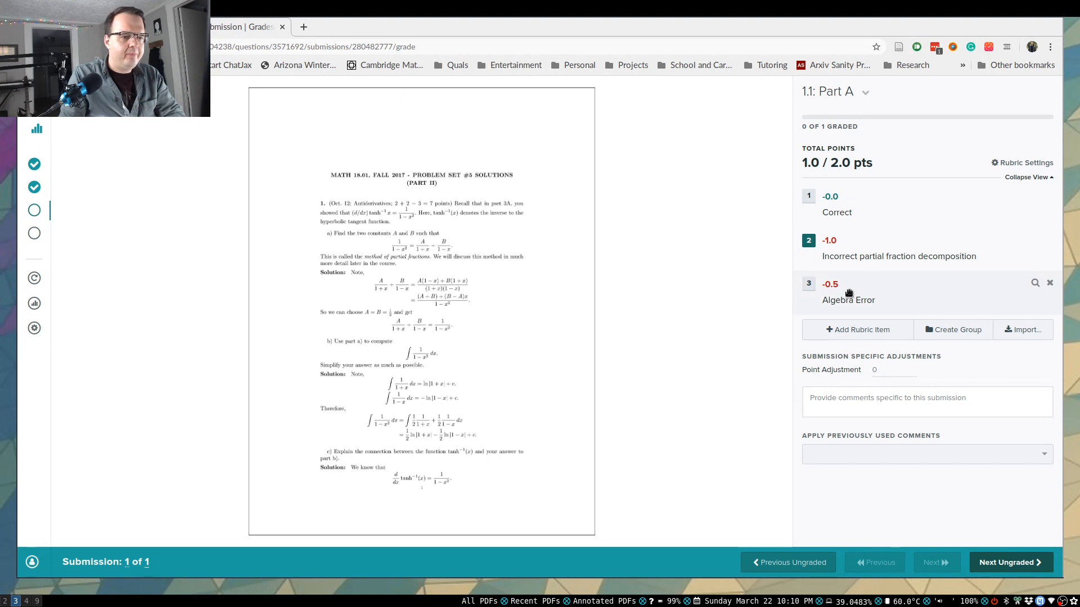
Begin the submission-specific comment with "In the decomposition $$\frac{A}{1+x} = \cdots$$, you got $A = 1$ instead of".
left_click(862, 402)
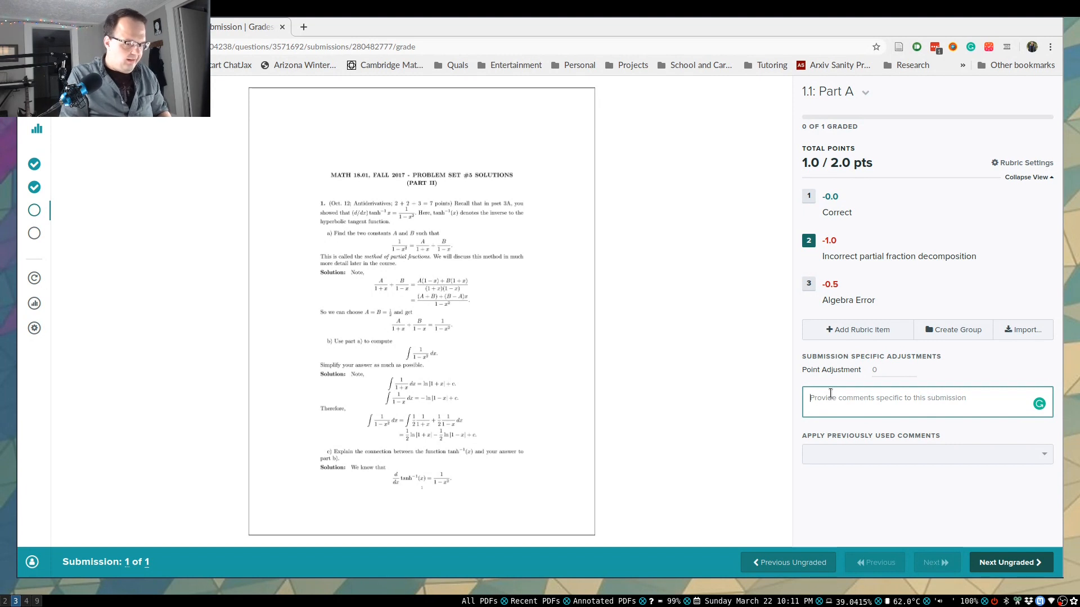
type("In the decomposition $$")
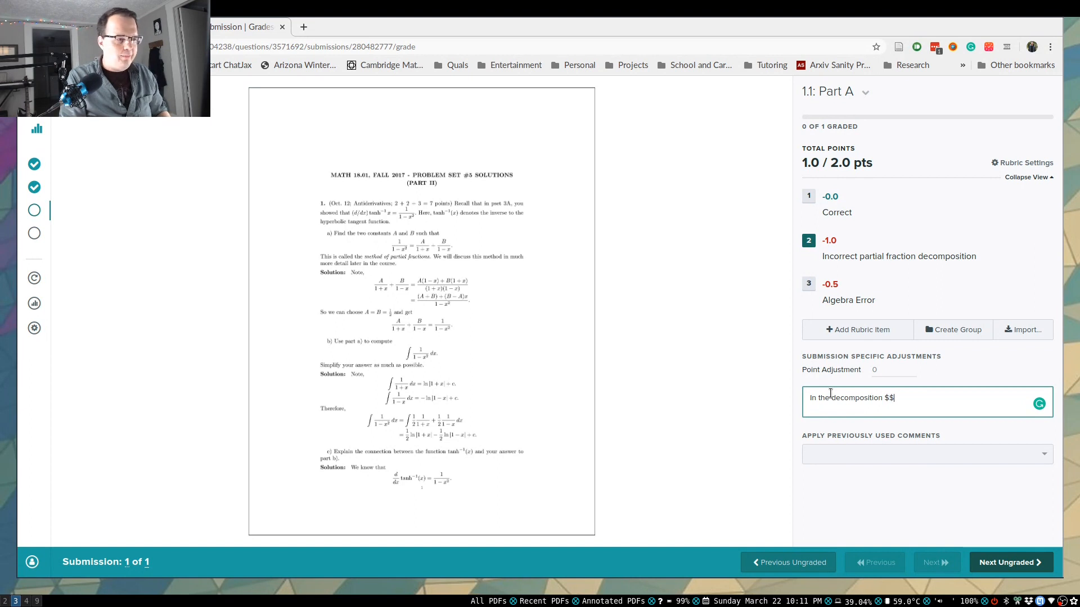
type("\frac{A}{1+x} =")
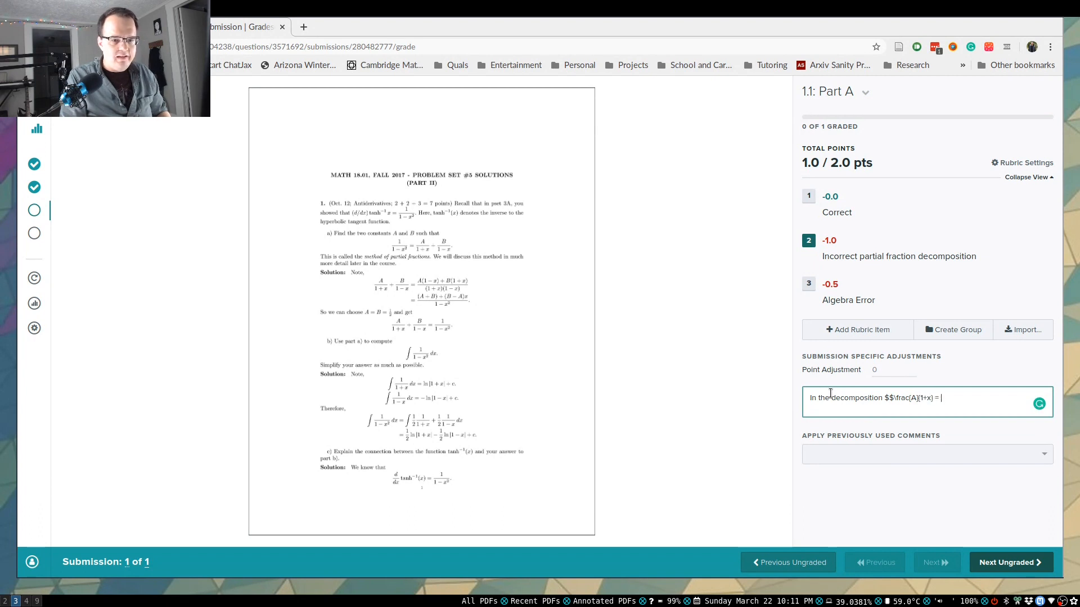
type("\\cdots$$, you")
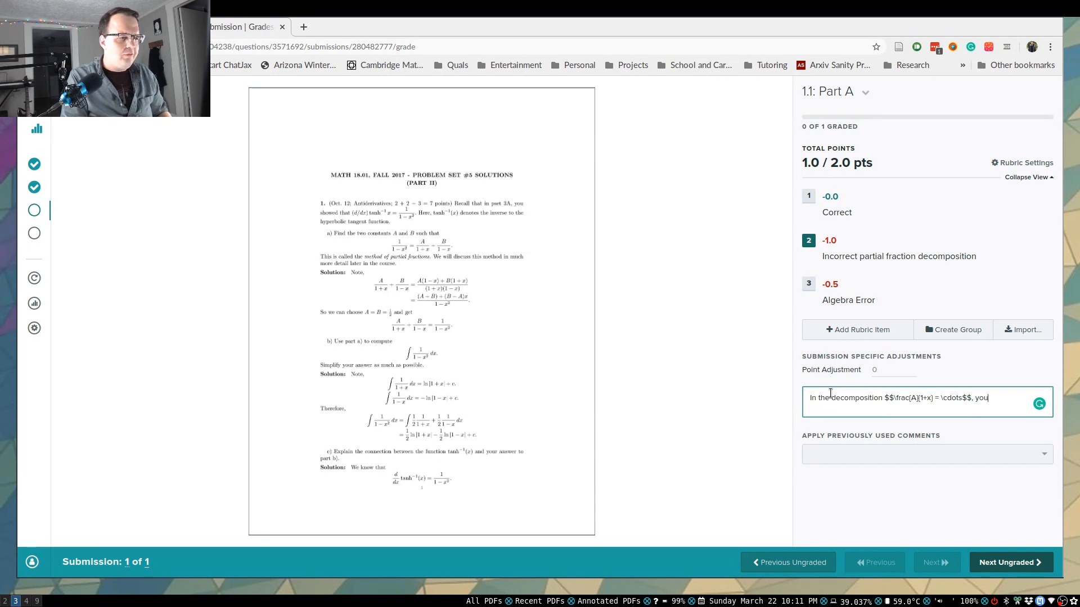
type(" got")
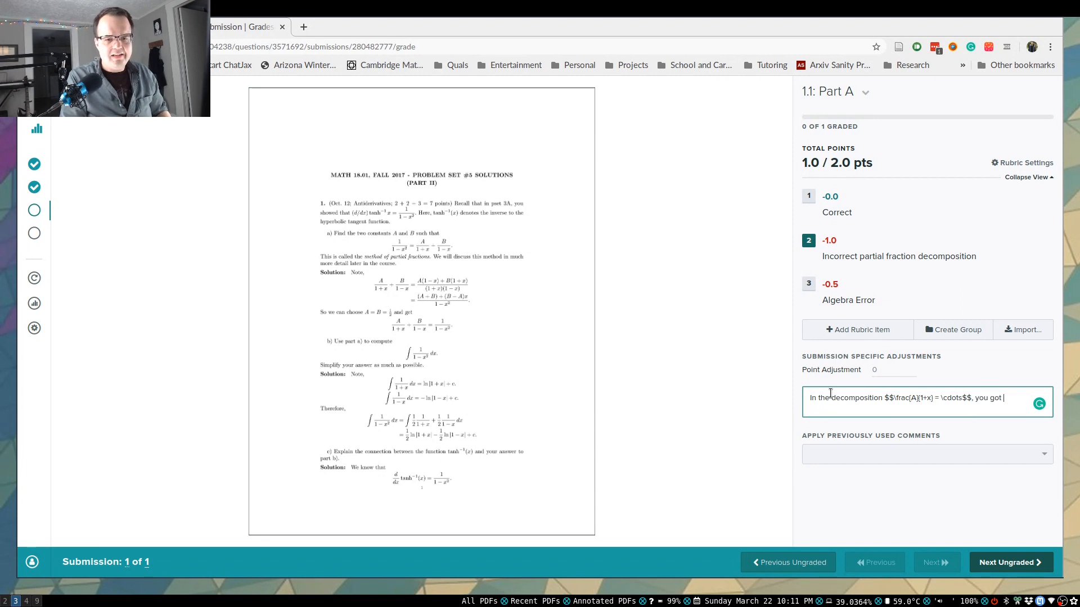
type(" $A = 1$ instead of")
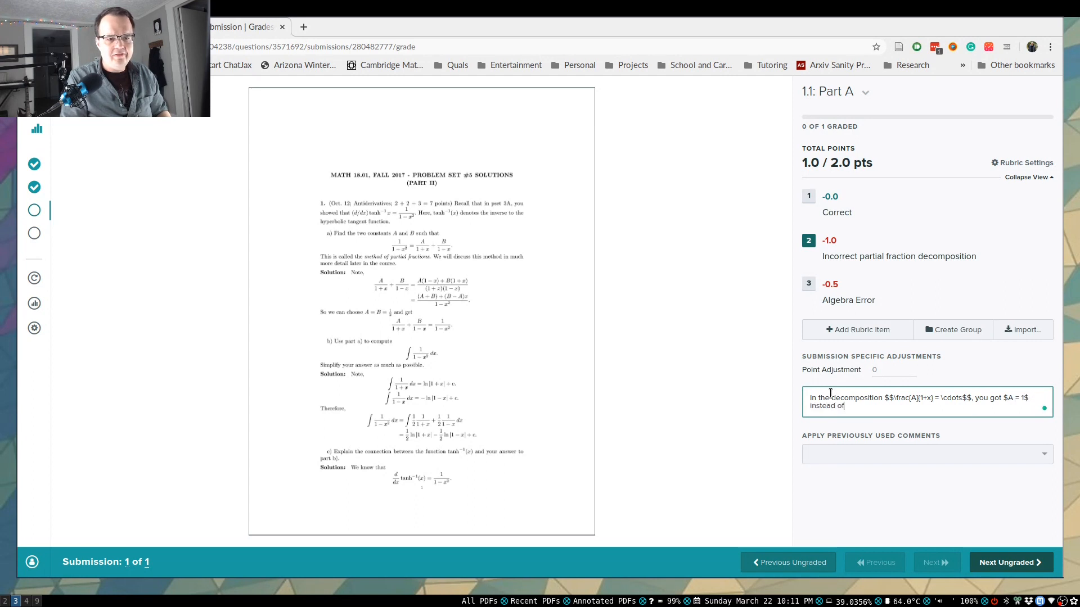
Finish the comment with "$$A = \frac 1 2$$." and change the delimiters around A = 1 to double dollar signs.
type(" $$A = \frac 1")
key("ctrl+Left")
key("ctrl+Left")
key("ctrl+Left")
type("$")
key("ctrl+Right")
key("ctrl+Right")
type("$")
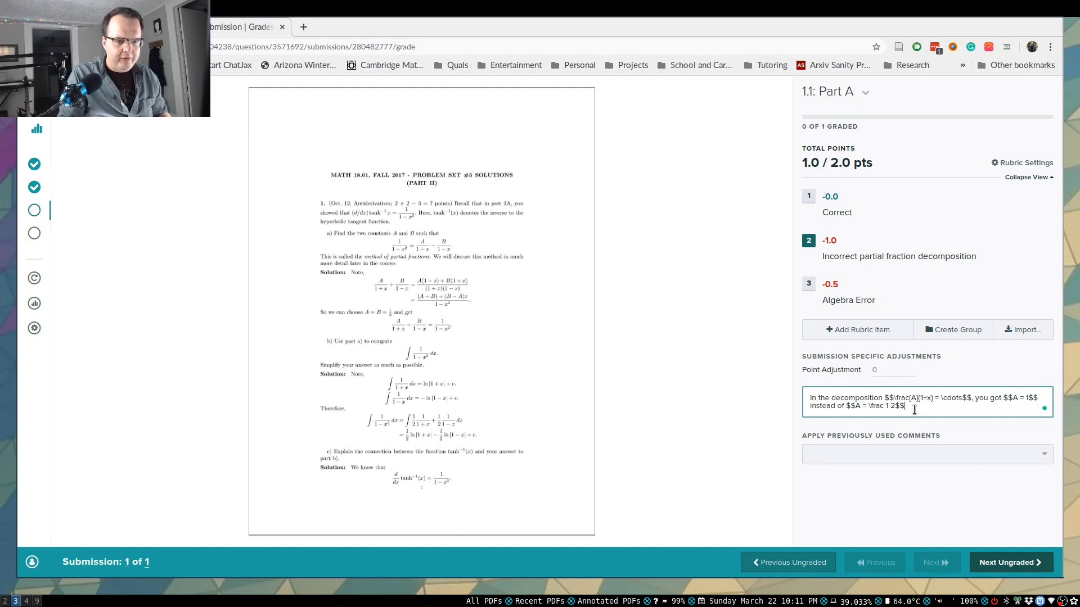
type(".")
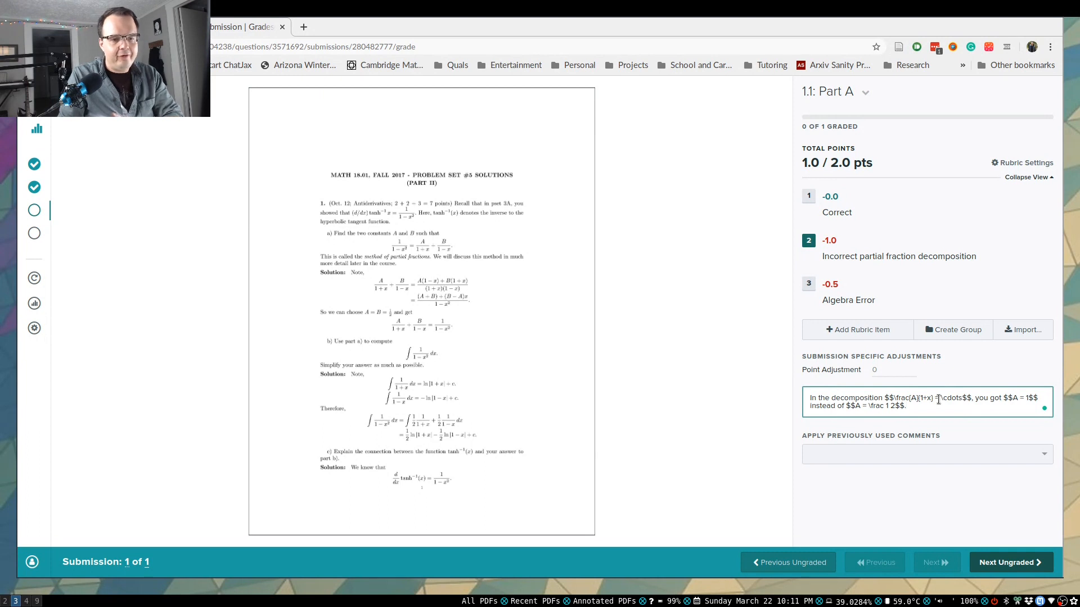
triple_click(851, 405)
left_click(916, 404)
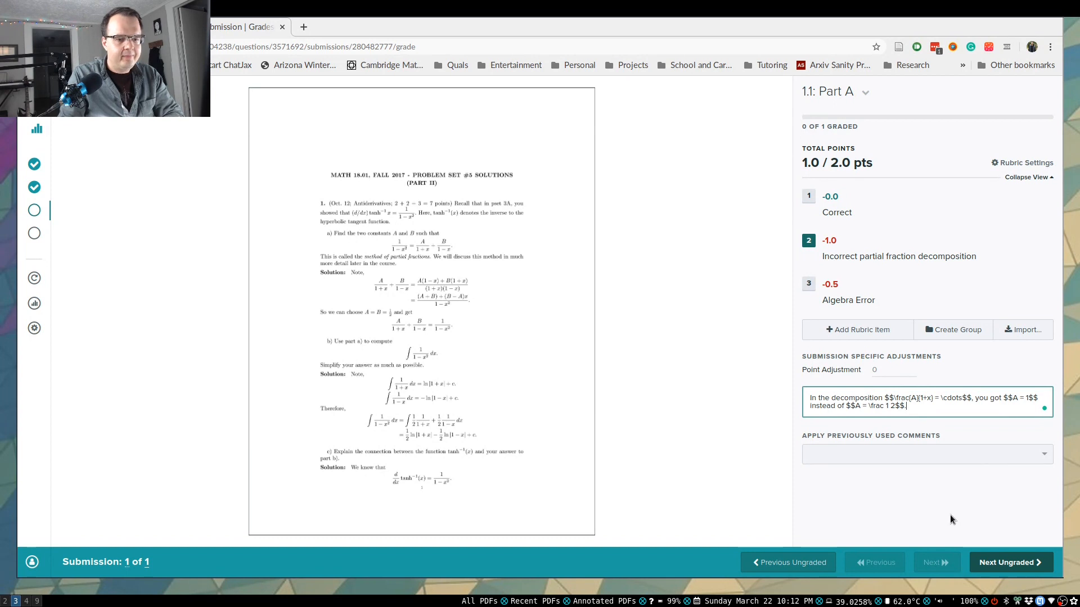
Finish grading Part A, open Question 1.2 (Part B) from the grading dashboard and mark it Correct.
left_click(1021, 570)
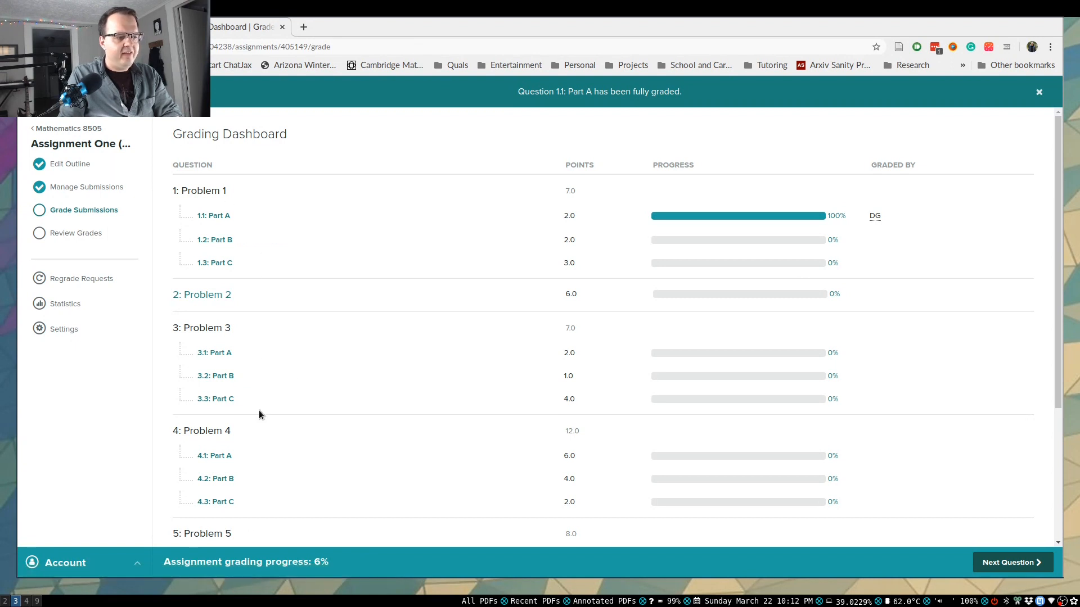
scroll(259, 414, "down", 3)
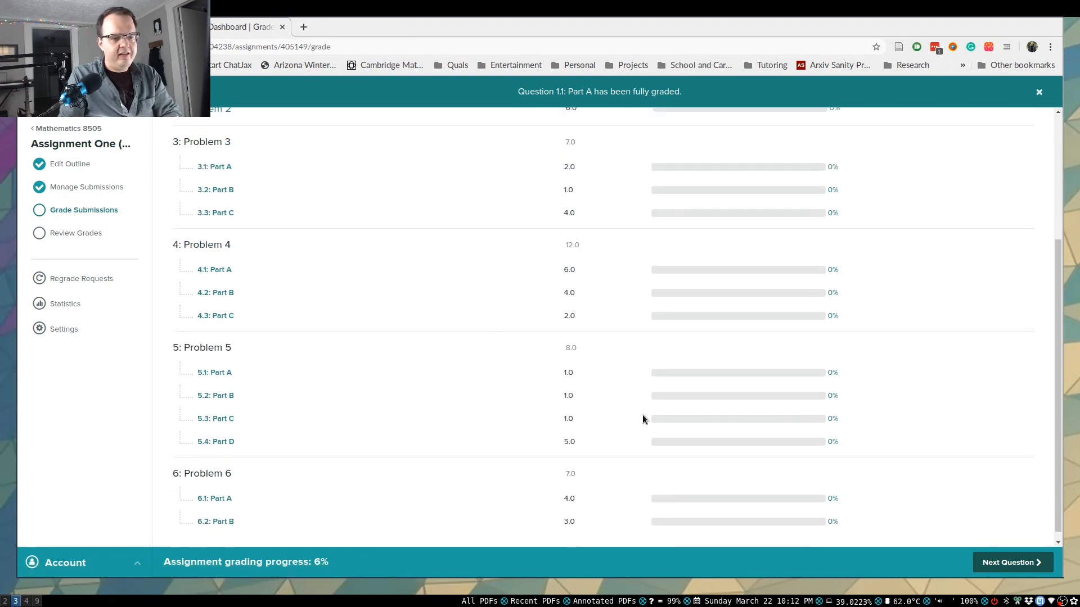
scroll(643, 419, "up", 3)
left_click(220, 241)
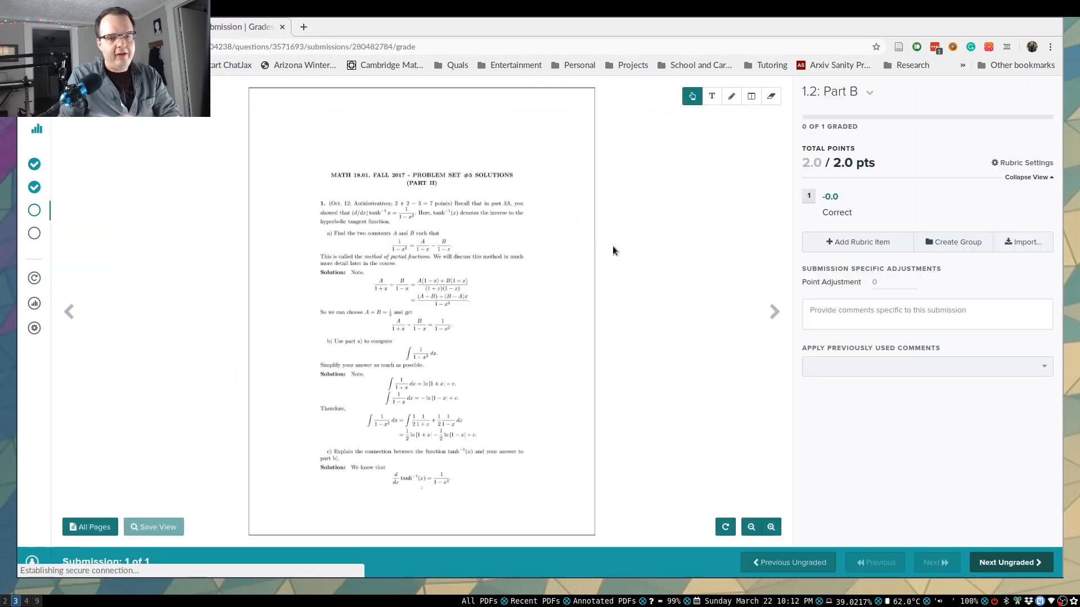
key("1")
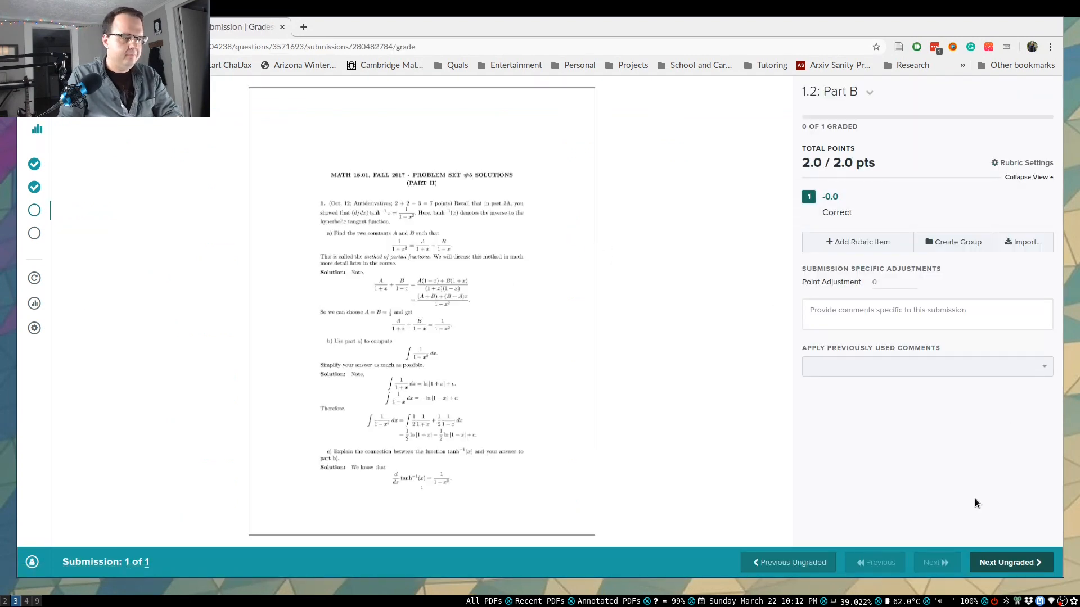
Open Question 1.3 (Part C) and mark it and Problem 2 as Correct.
left_click(871, 92)
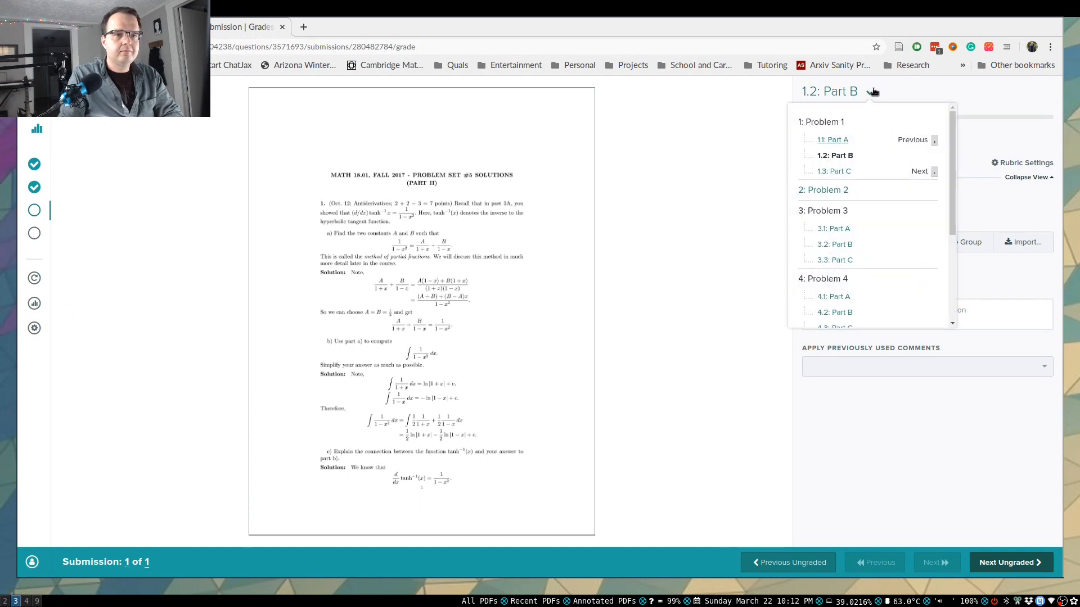
left_click(835, 171)
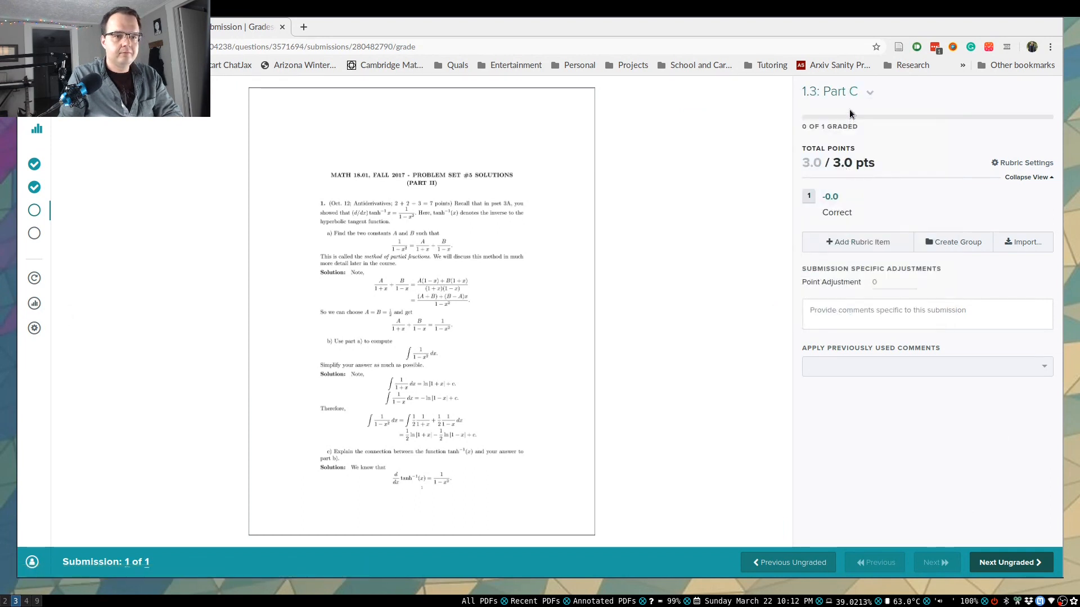
left_click(808, 197)
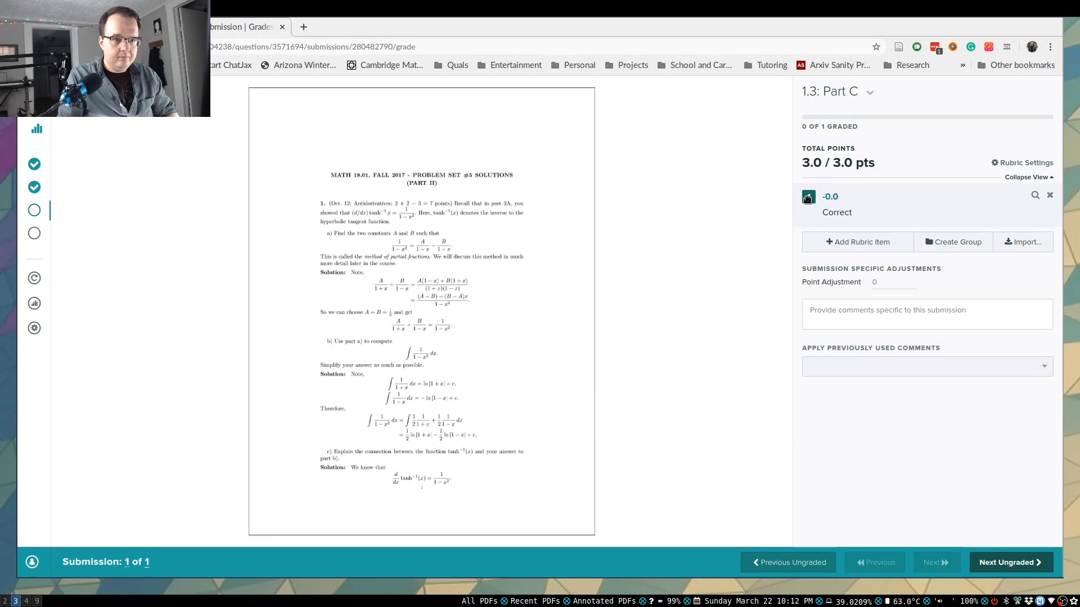
key("z")
left_click(808, 198)
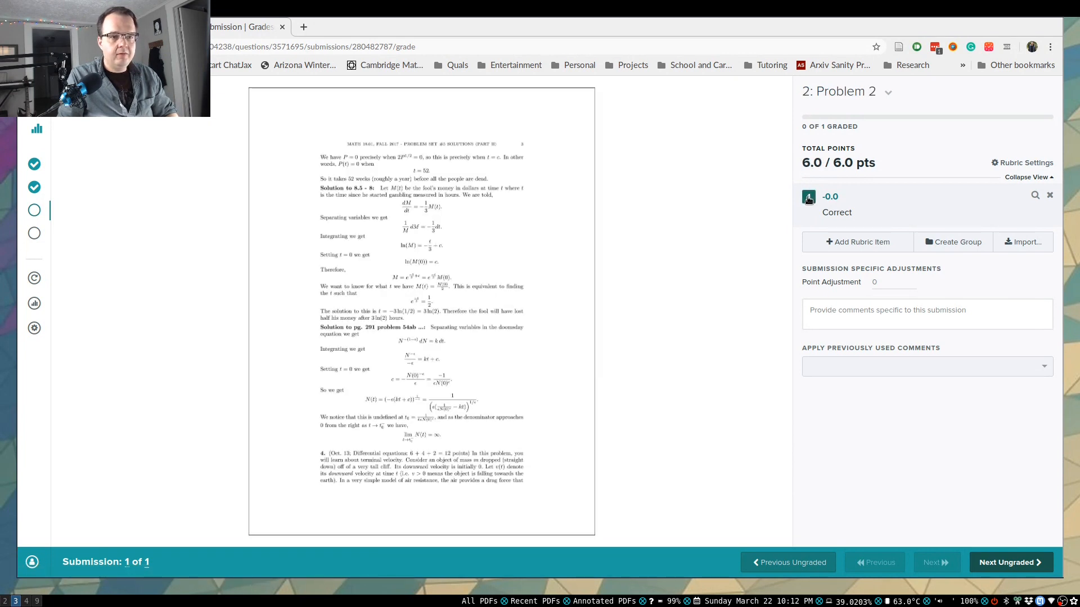
key("z")
Mark all three parts of Problem 3 (3.1, 3.2 and 3.3) as Correct.
left_click(808, 197)
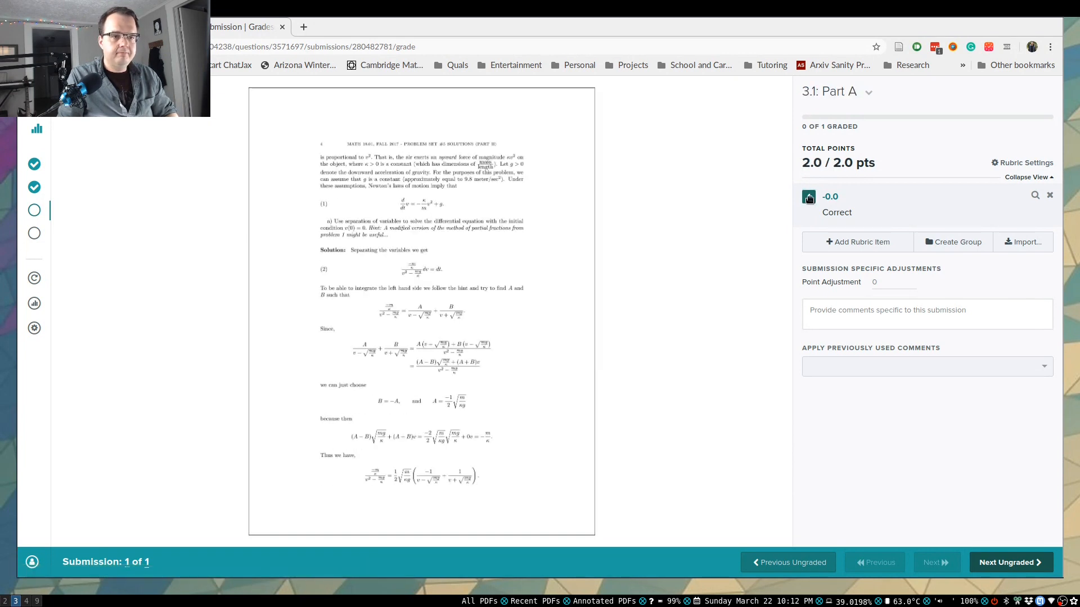
key("z")
left_click(808, 198)
key("z")
left_click(808, 198)
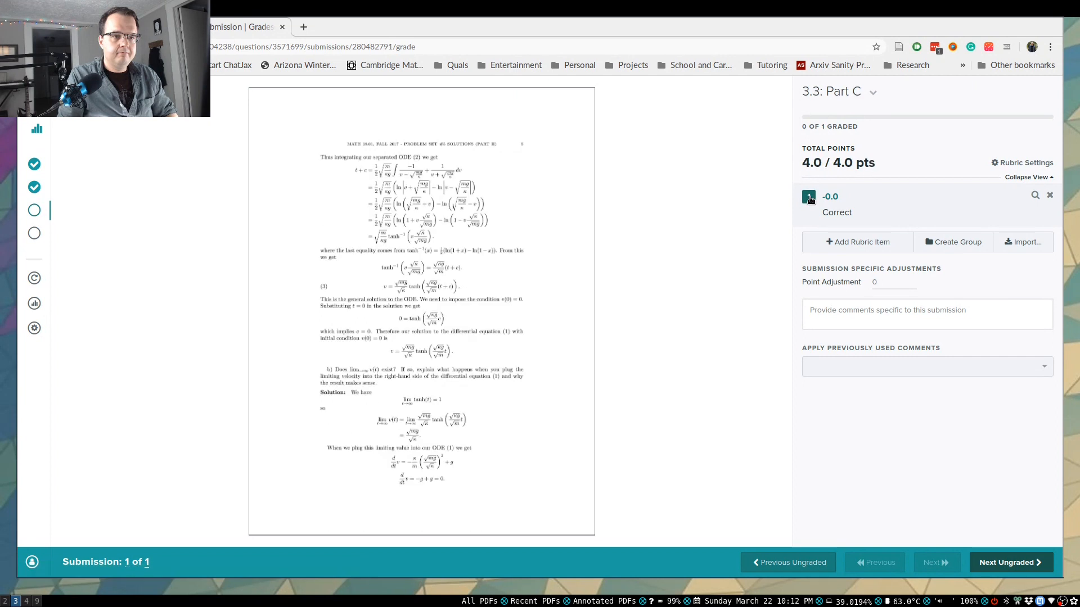
key("z")
Mark all three parts of Problem 4 (4.1, 4.2 and 4.3) as Correct.
left_click(808, 197)
key("z")
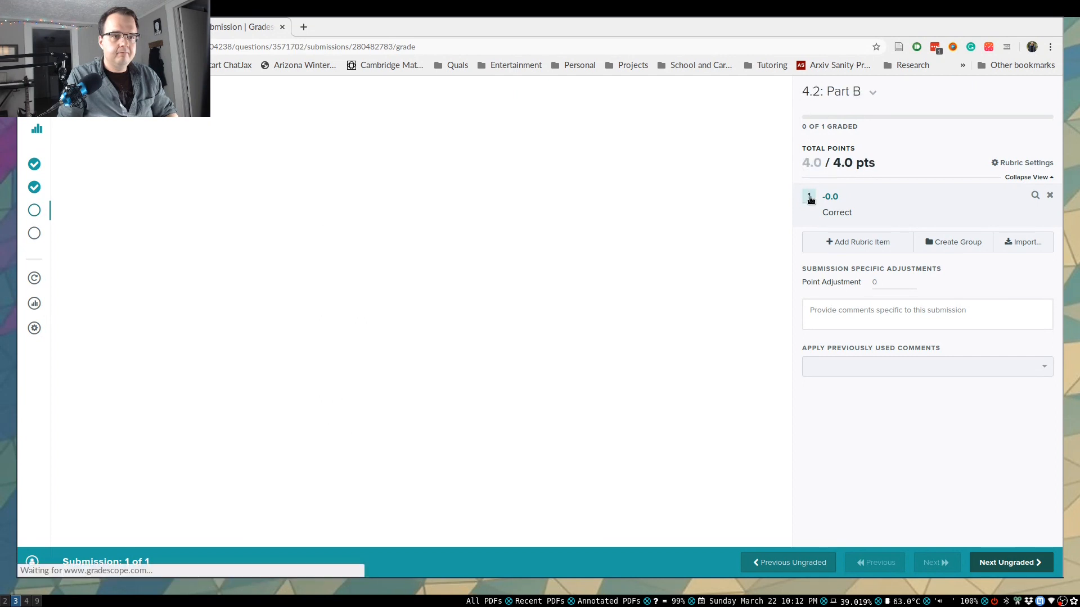
left_click(808, 197)
key("z")
left_click(808, 197)
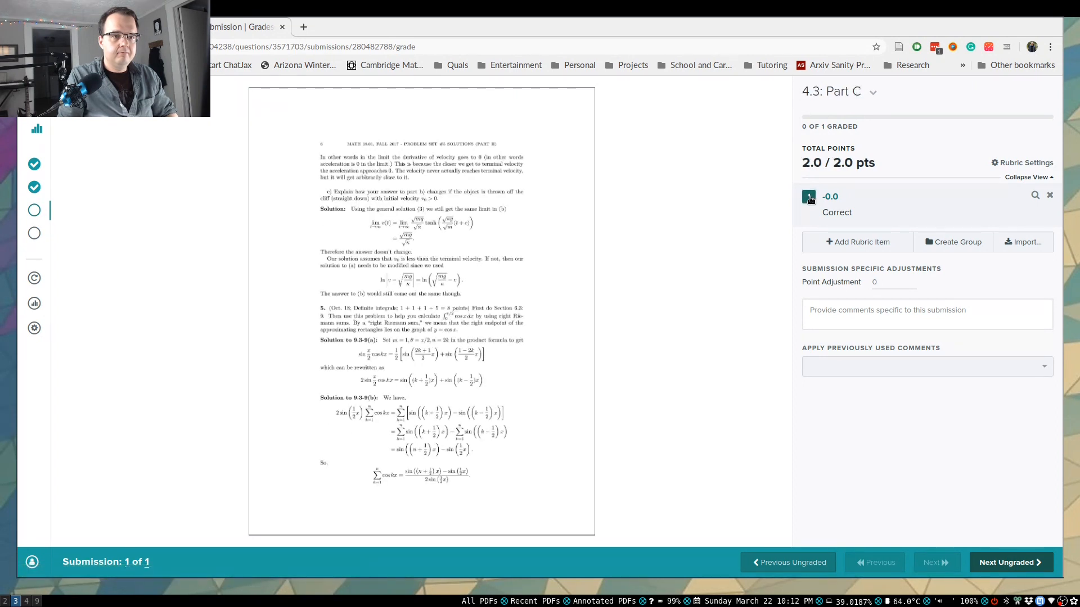
key("z")
Mark all four parts of Problem 5 (5.1 to 5.4) as Correct.
left_click(808, 198)
key("z")
left_click(808, 197)
key("z")
left_click(808, 198)
key("z")
left_click(808, 197)
key("z")
Mark Questions 6.1 and 6.2 as Correct and return to the grading dashboard to check the progress of every question.
left_click(808, 197)
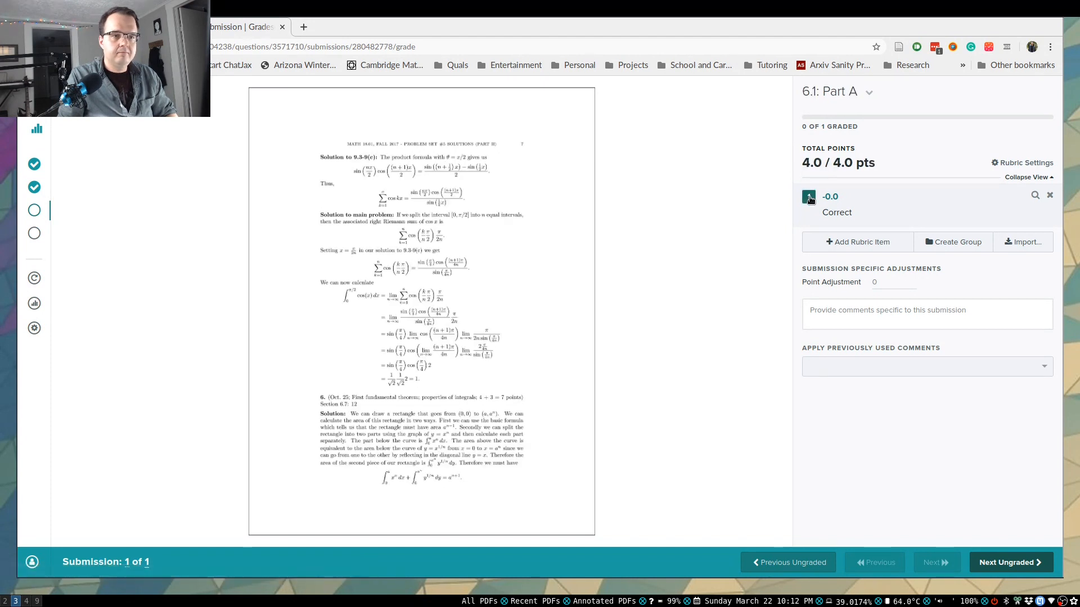
key("z")
left_click(808, 198)
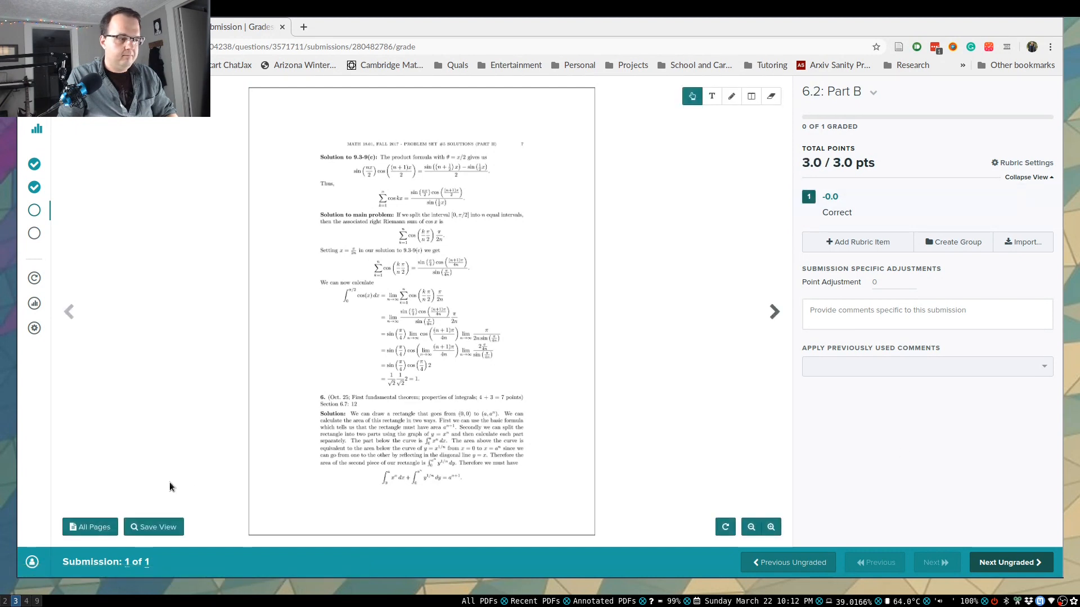
left_click(759, 571)
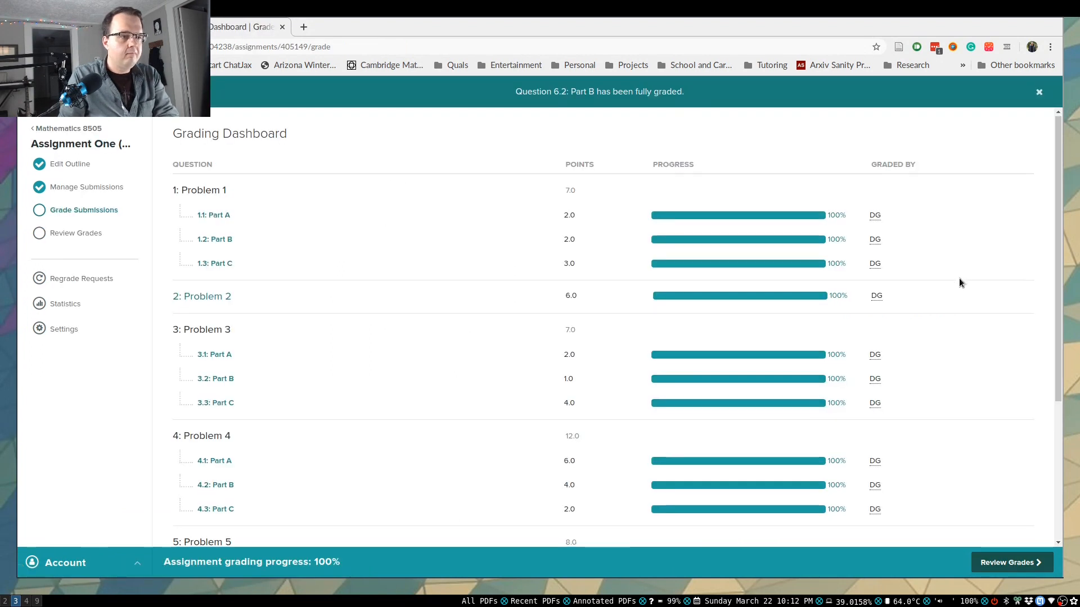
scroll(962, 277, "down", 4)
scroll(965, 294, "up", 4)
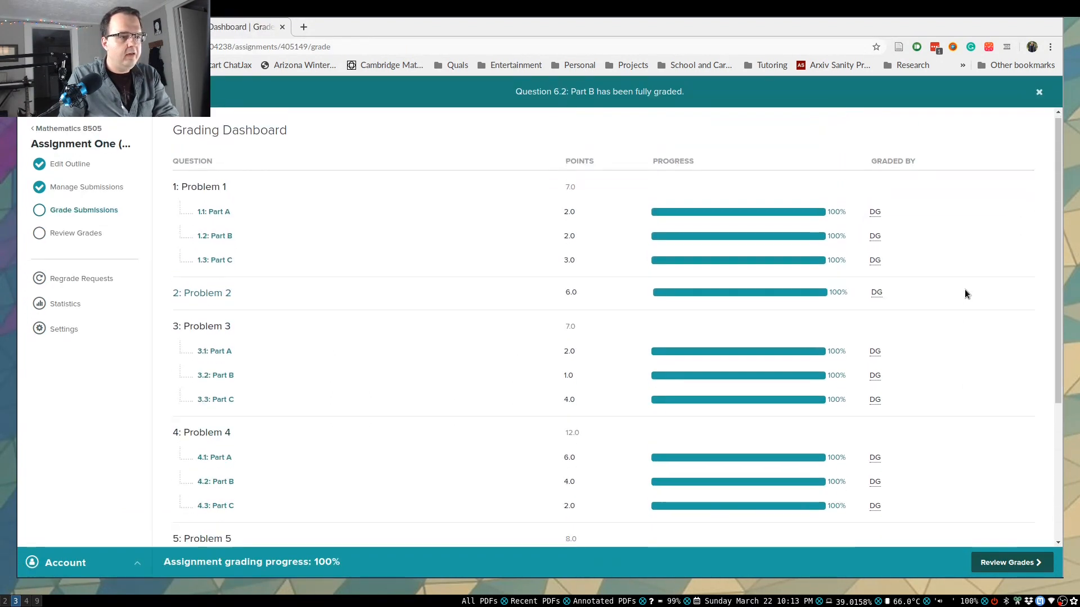
scroll(588, 330, "down", 4)
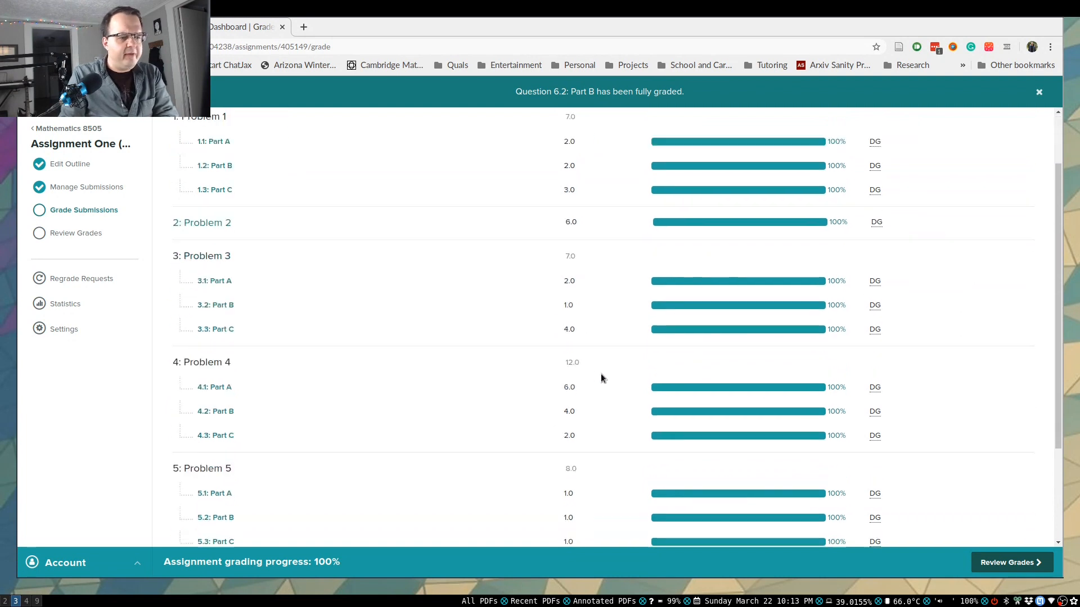
scroll(602, 468, "up", 4)
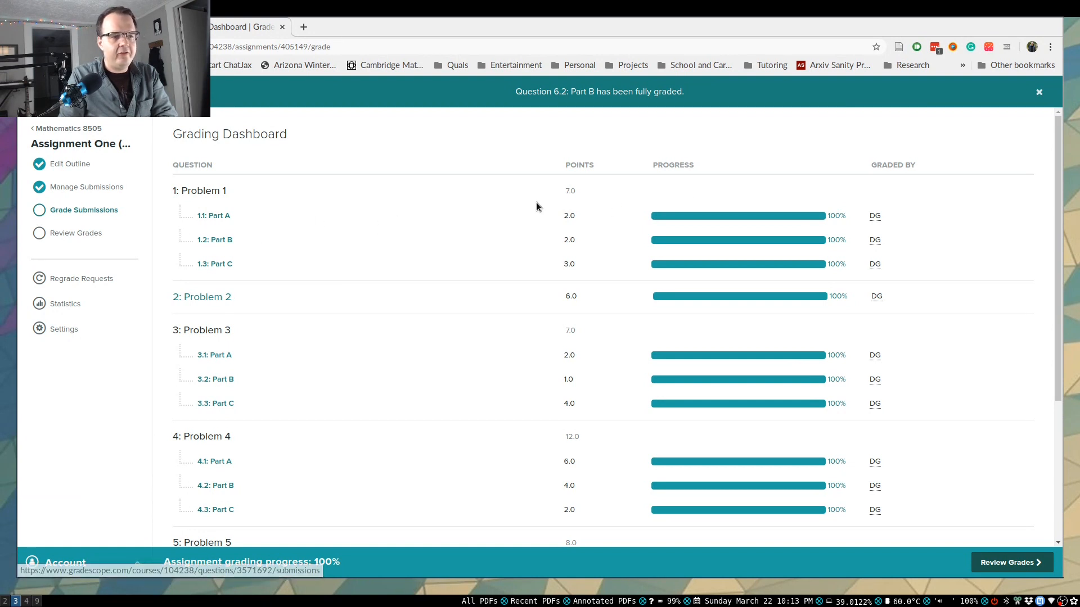
Examine the points, grading progress and grader of every question from Problem 1 to Problem 6 on the grading dashboard.
scroll(555, 448, "down", 3)
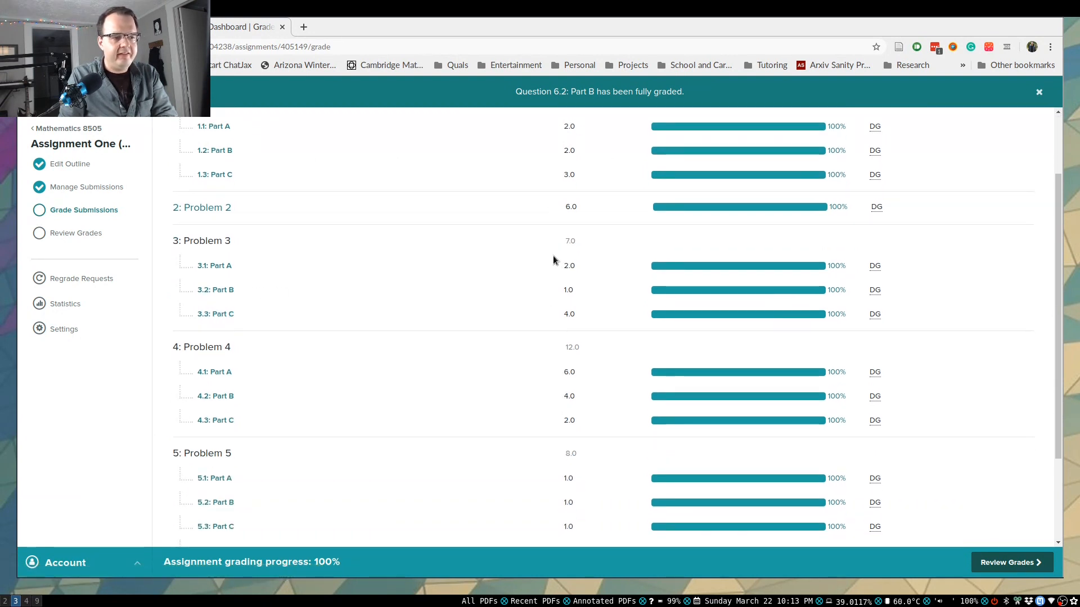
scroll(569, 444, "up", 3)
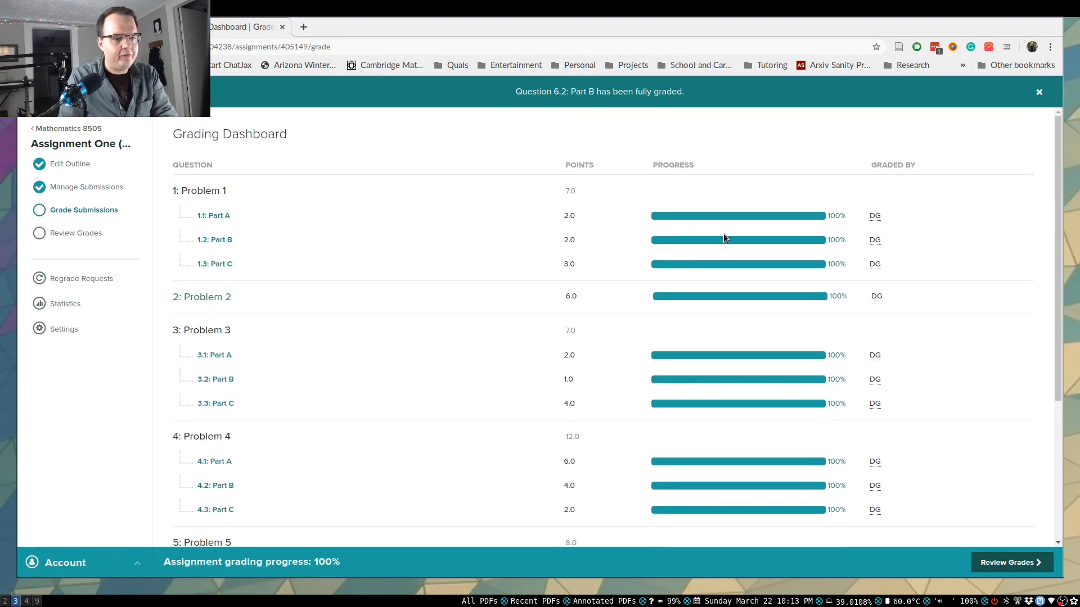
scroll(1016, 371, "down", 7)
scroll(525, 396, "up", 7)
scroll(966, 271, "down", 3)
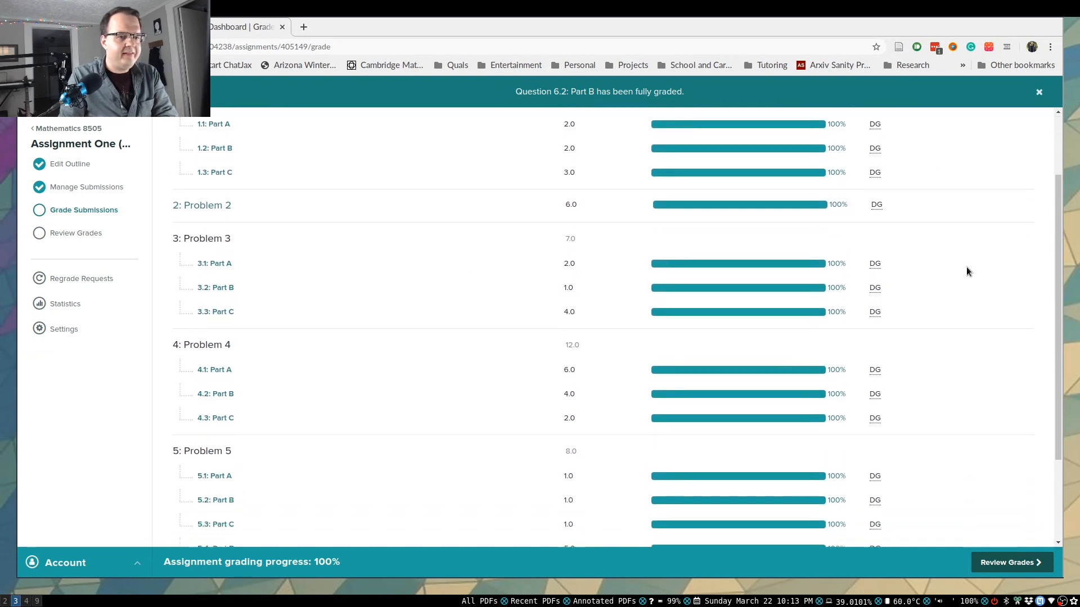
scroll(966, 271, "down", 4)
scroll(984, 249, "up", 7)
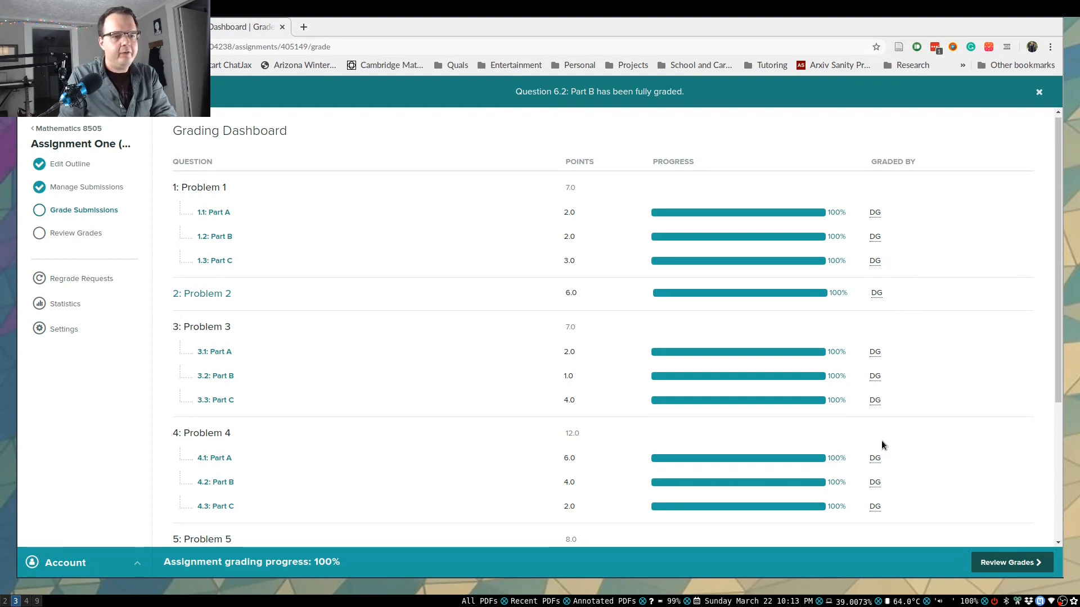
scroll(882, 444, "down", 4)
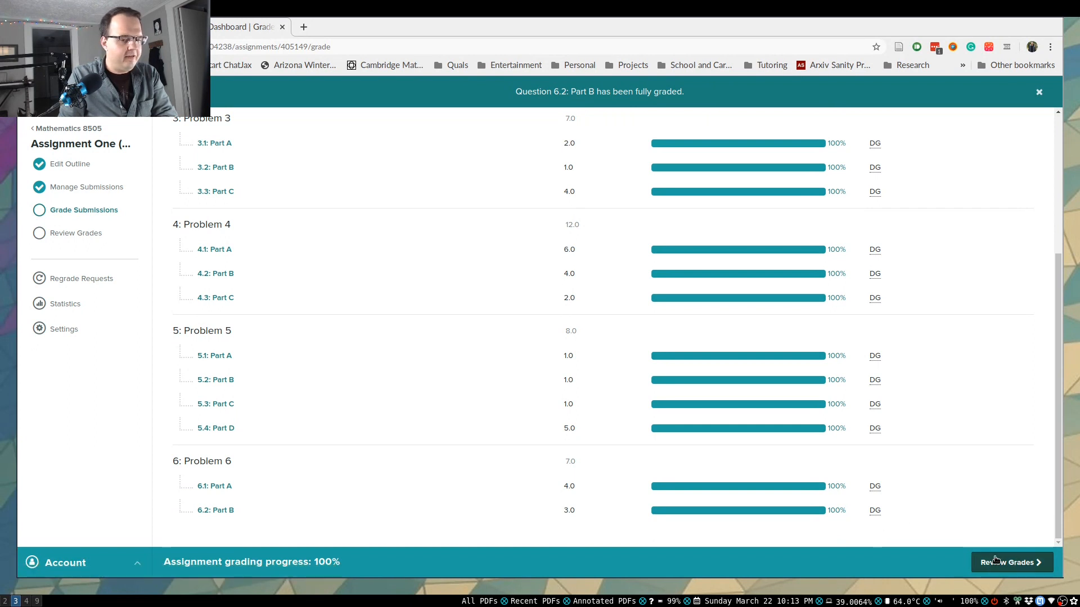
Open the grade review for Assignment One (Demo) and publish the grades to students.
left_click(995, 560)
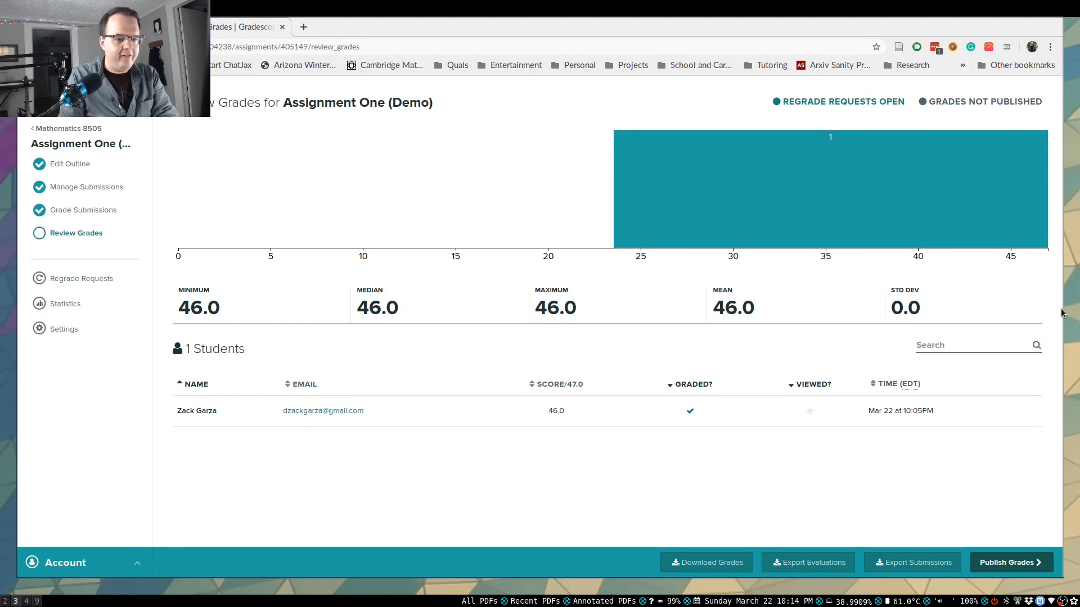
left_click(1009, 562)
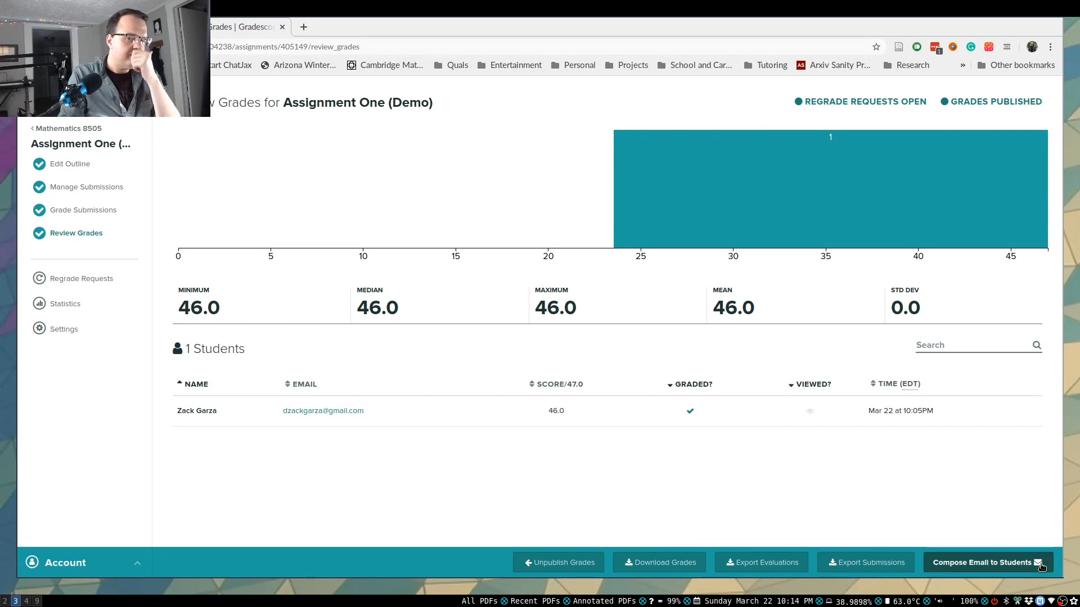
left_click_drag(951, 103, 1042, 121)
left_click(1002, 409)
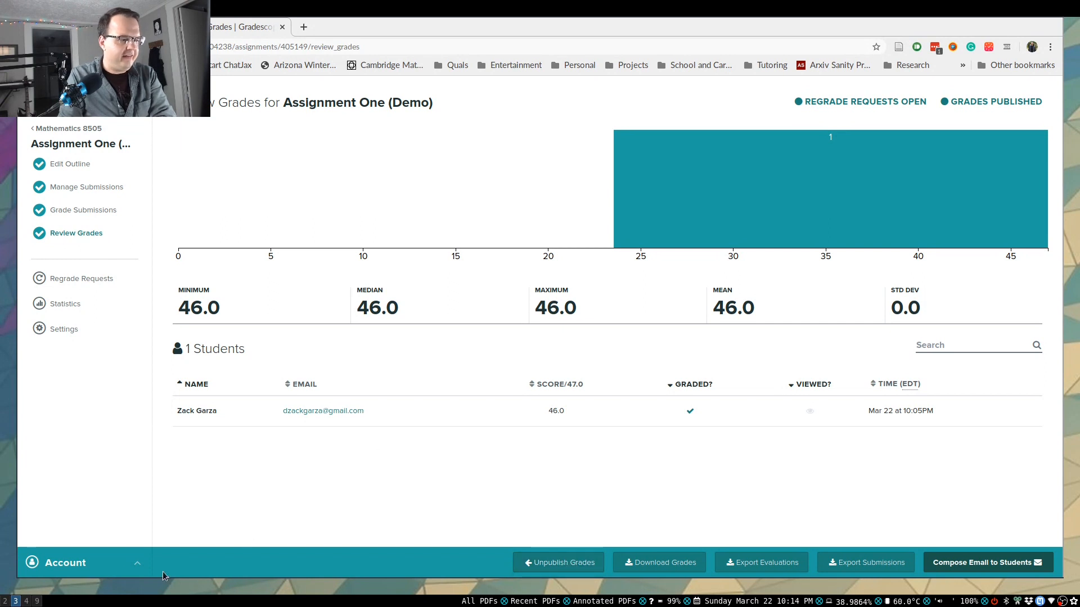
Log out of the instructor account, log in as the student with Google and open the Mathematics 8505 course.
left_click(85, 562)
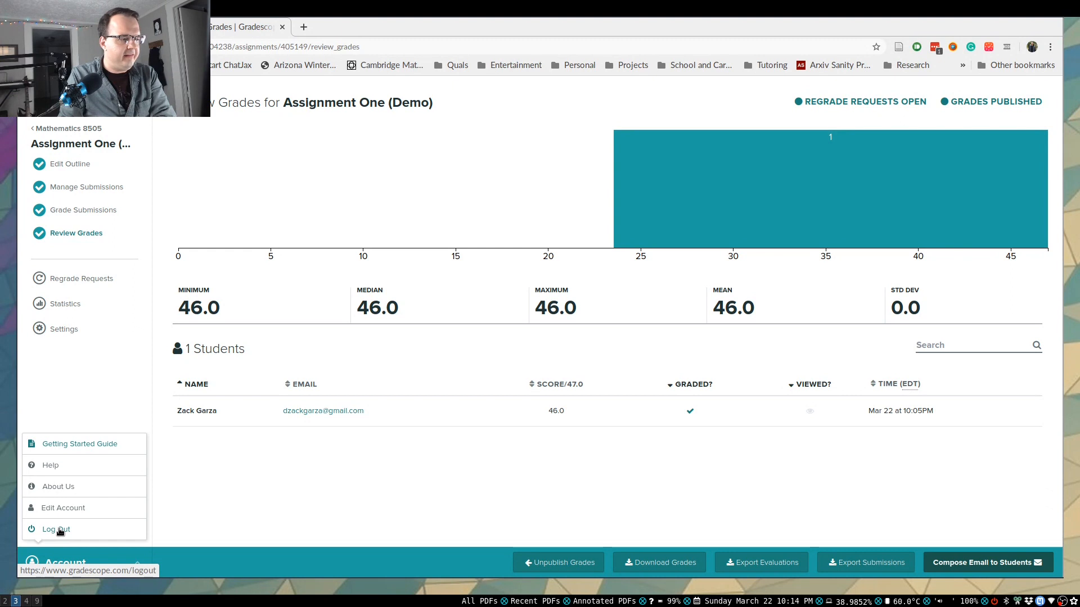
left_click(60, 530)
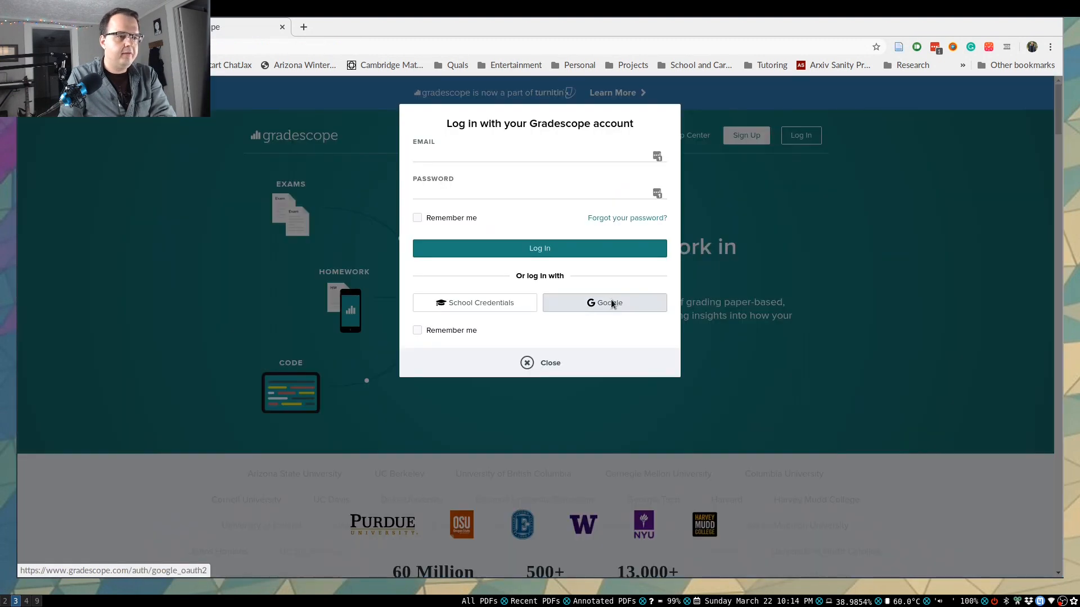
left_click(612, 304)
left_click(296, 178)
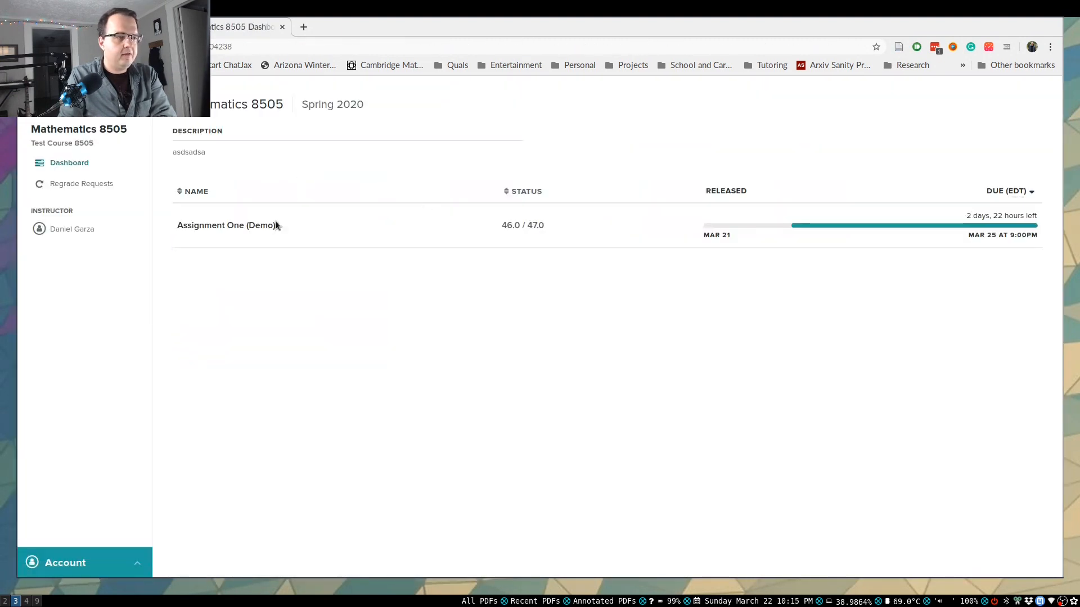
Open the graded Assignment One (Demo) submission and look over the total and per-question scores.
left_click(241, 226)
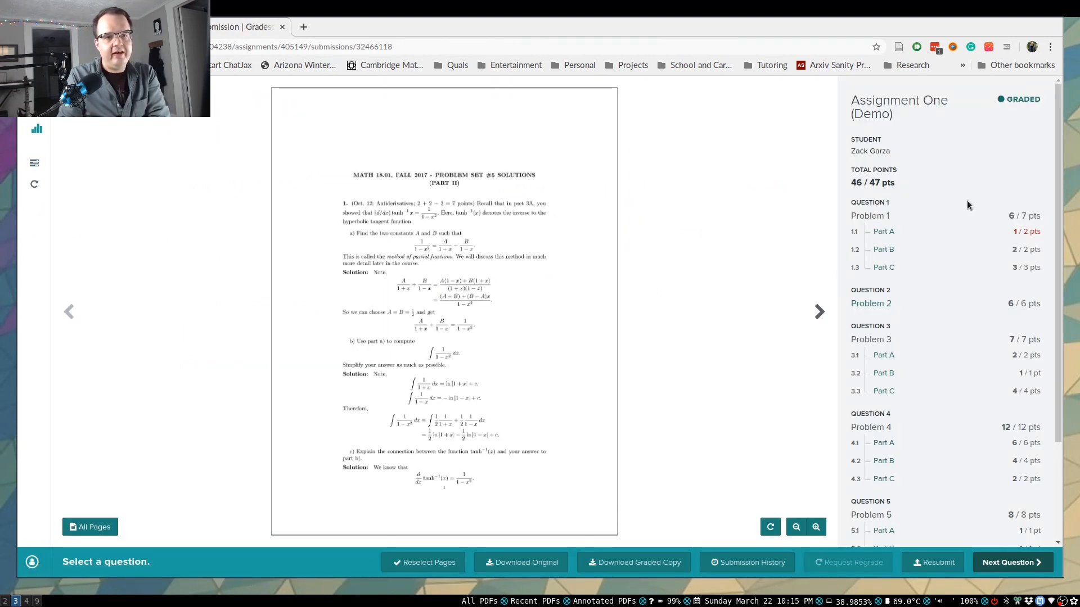
scroll(969, 211, "down", 2)
scroll(966, 289, "up", 2)
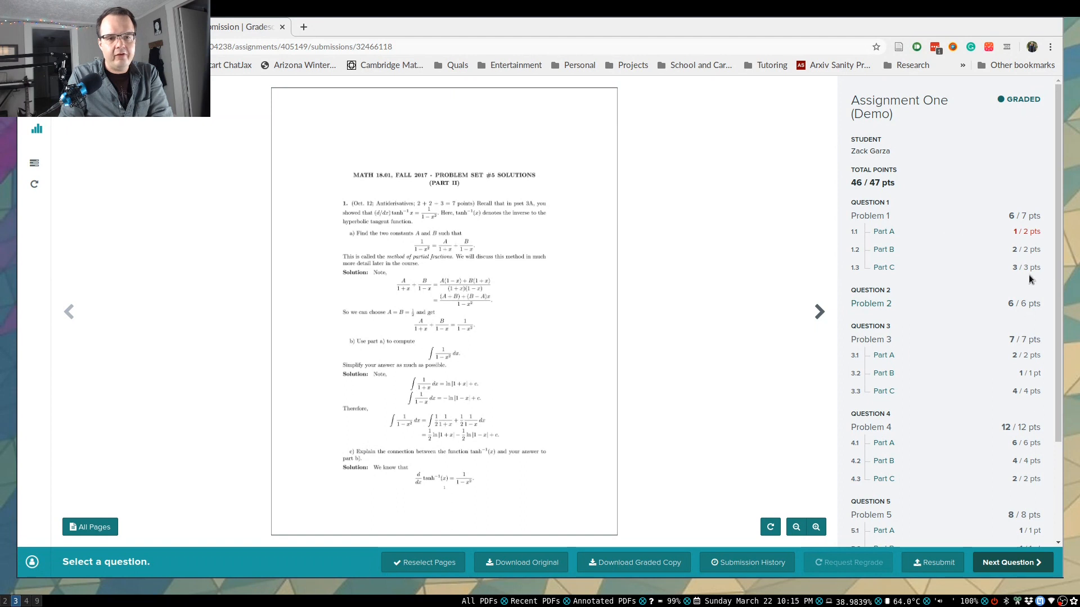
scroll(1030, 279, "down", 2)
scroll(1029, 358, "up", 2)
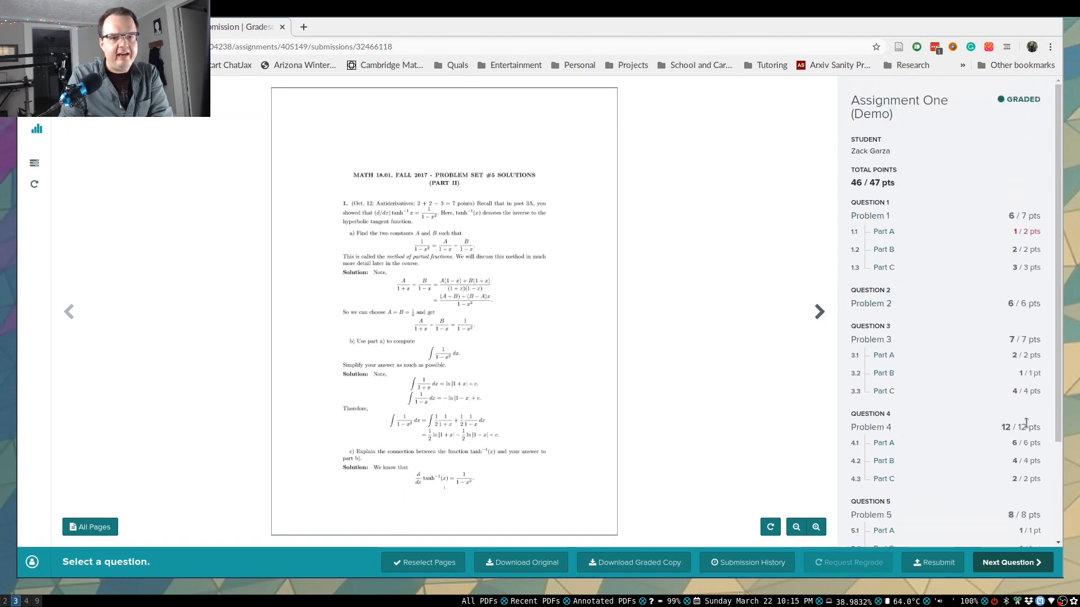
Expand Question 1.1 Part A and read its rubric items, the applied deduction and the grader's comment.
left_click(884, 232)
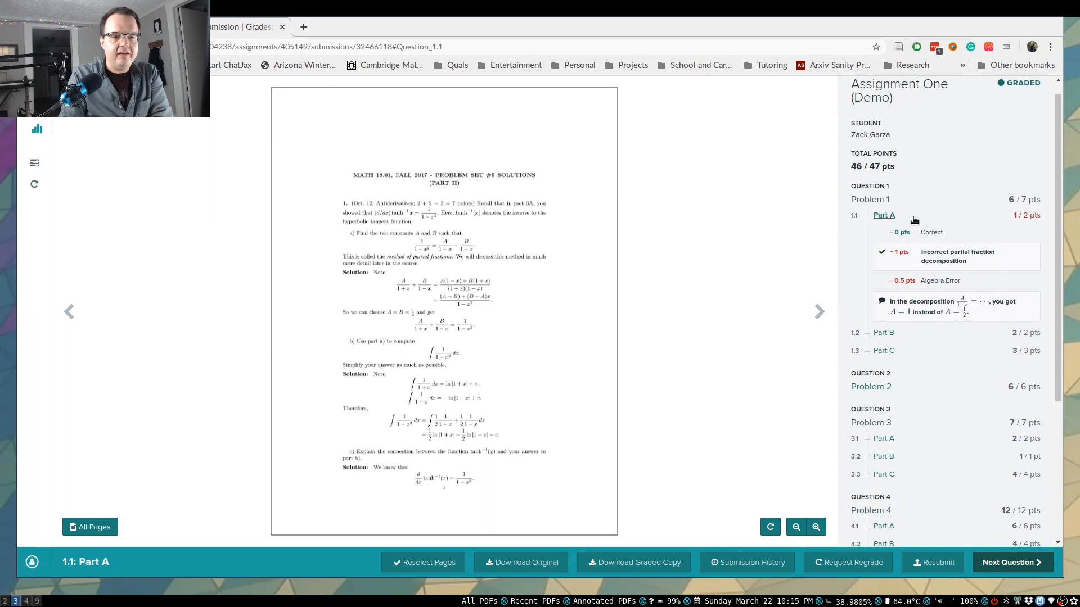
left_click_drag(971, 278, 884, 238)
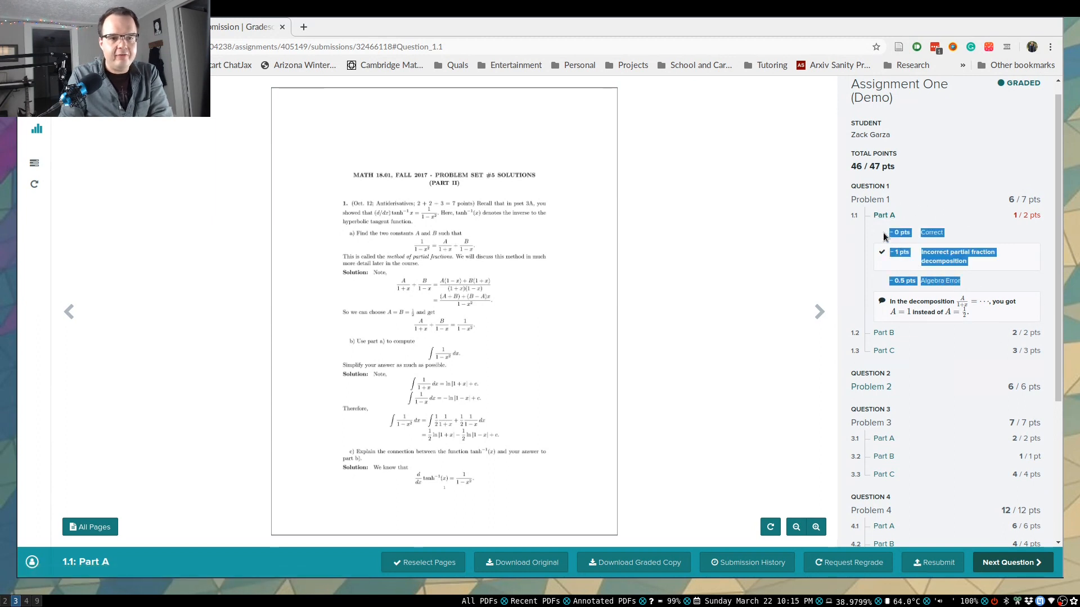
left_click(945, 231)
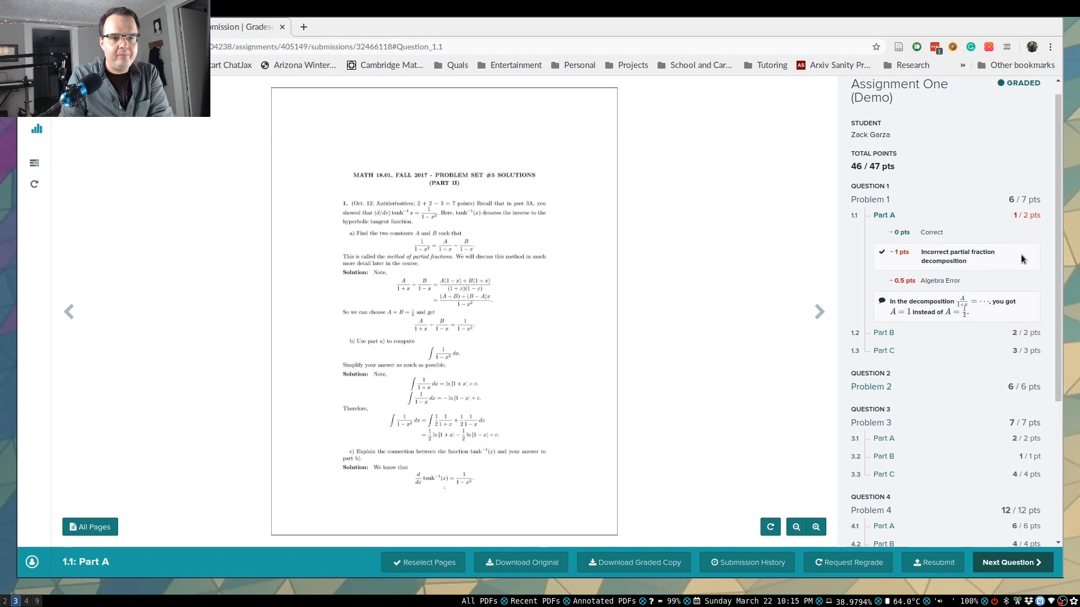
left_click_drag(968, 262, 895, 254)
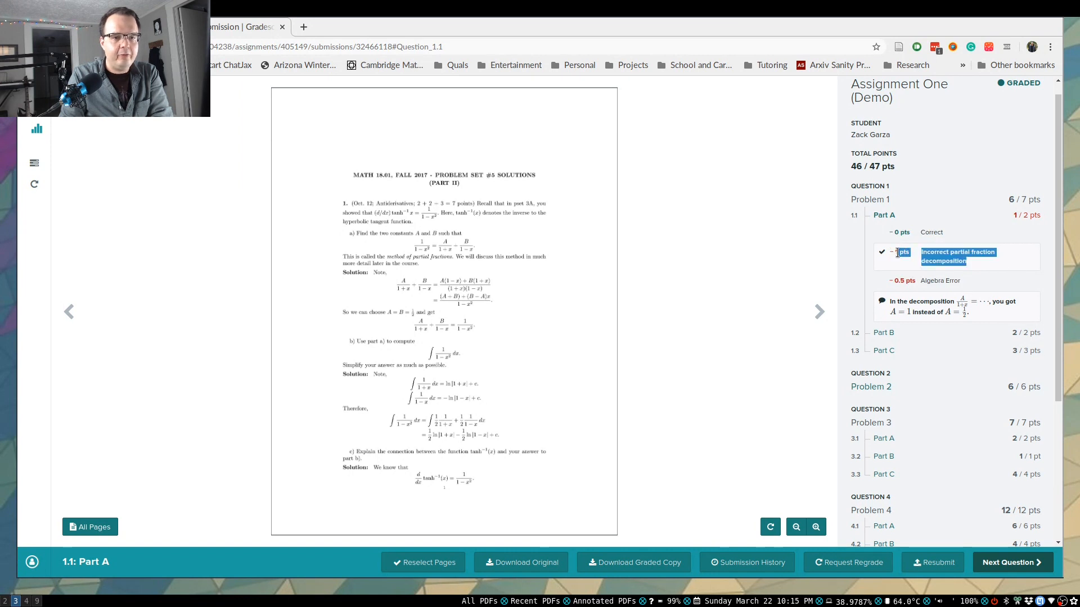
left_click(991, 262)
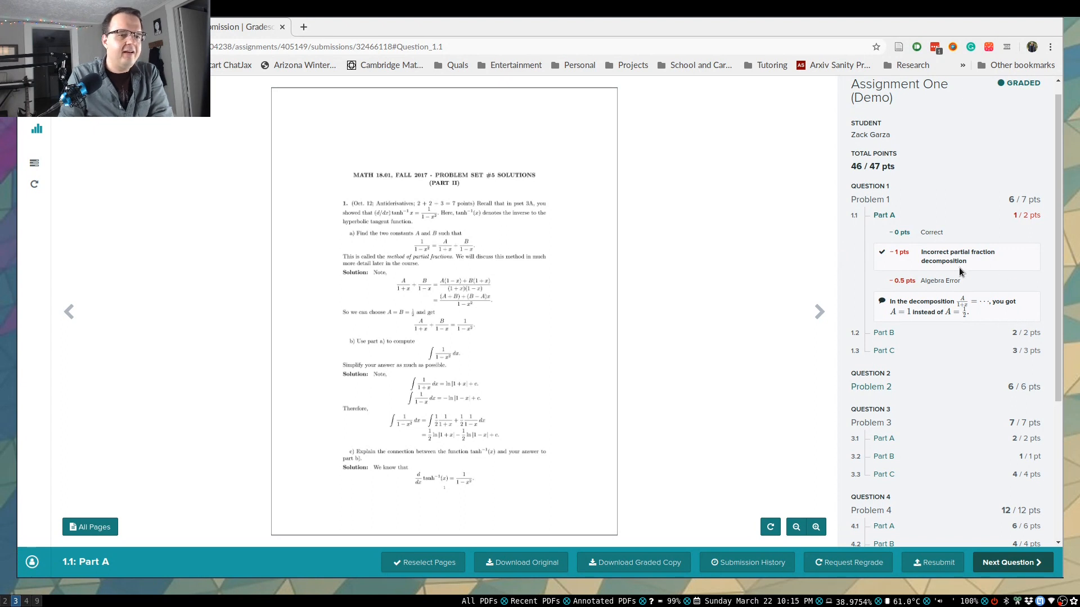
left_click_drag(955, 302, 979, 302)
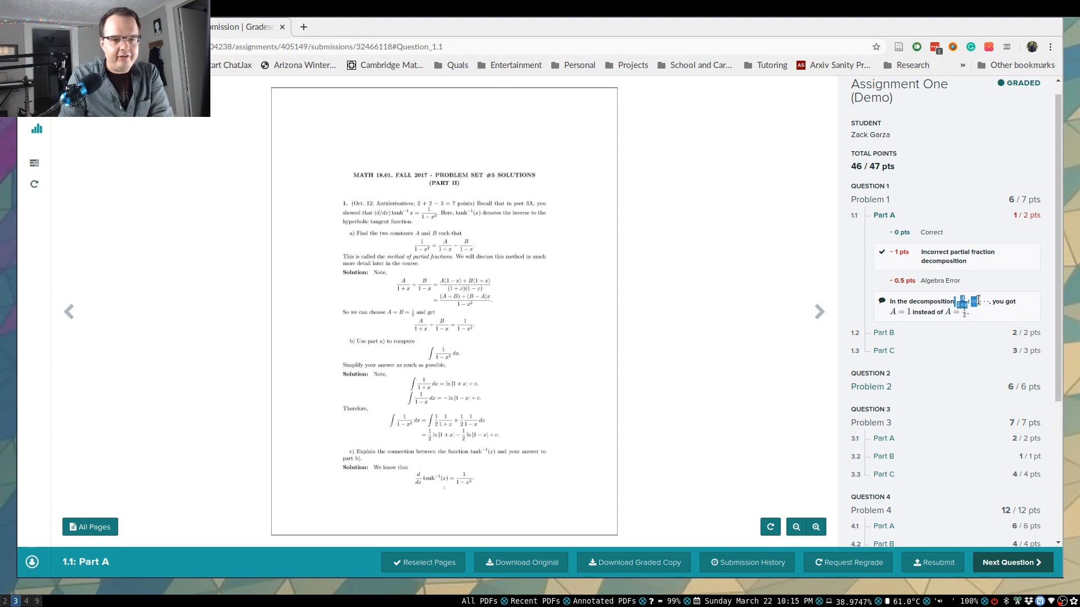
left_click(1009, 301)
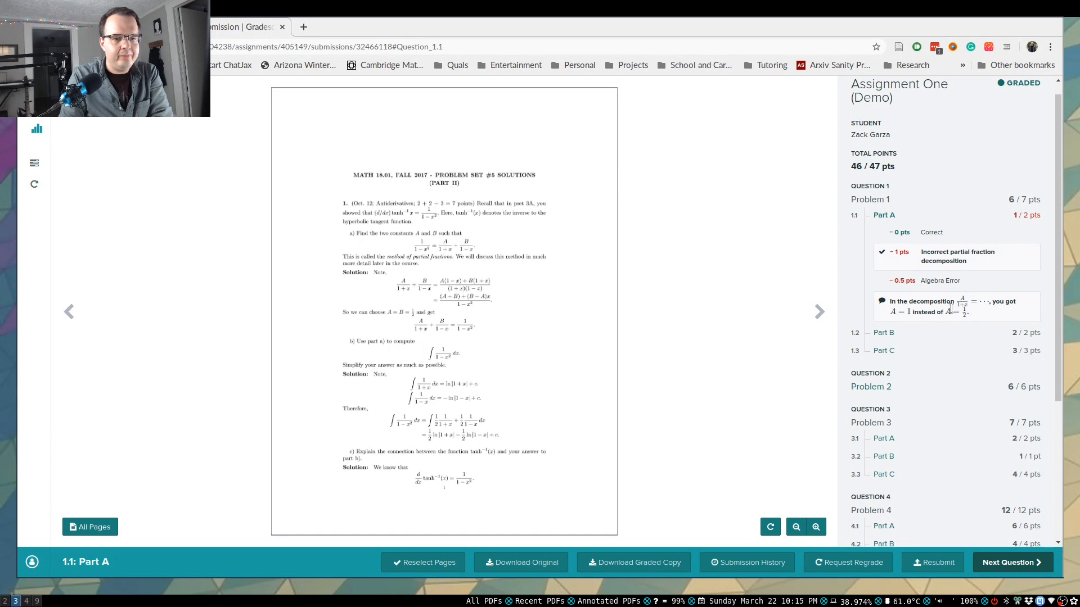
Look over the remaining question scores, view the submitted page for Question 5.1 Part A and return to Question 1.1.
scroll(1001, 309, "down", 3)
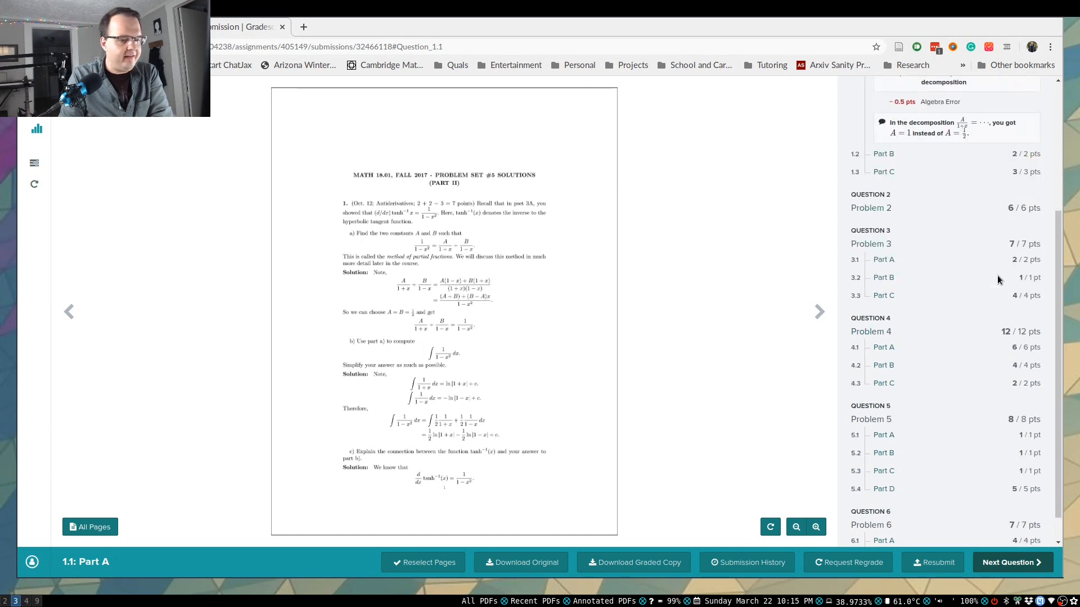
scroll(998, 280, "down", 1)
scroll(998, 279, "up", 4)
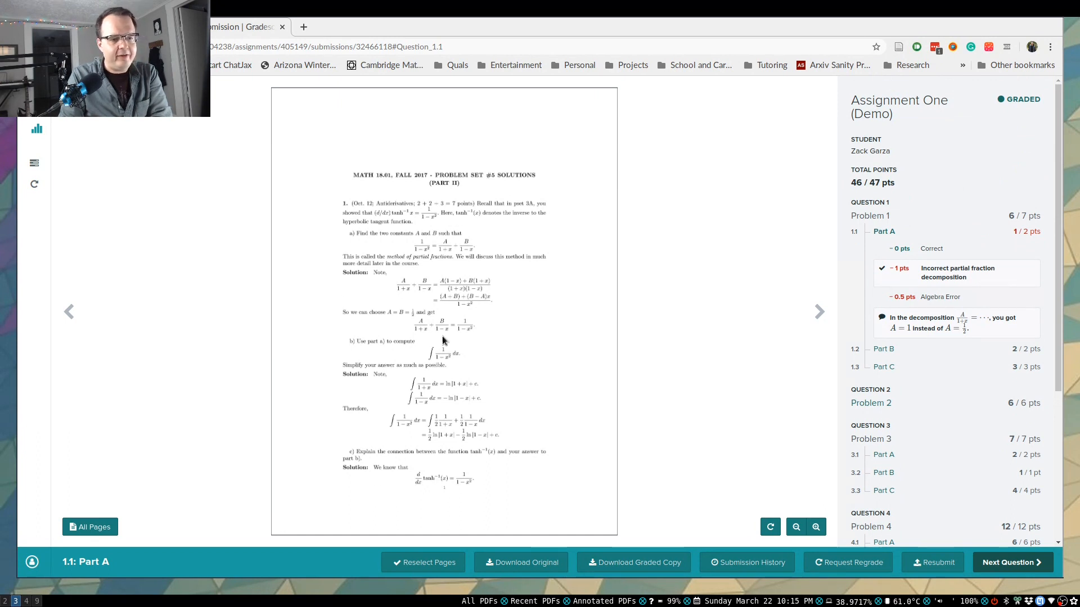
scroll(903, 288, "down", 4)
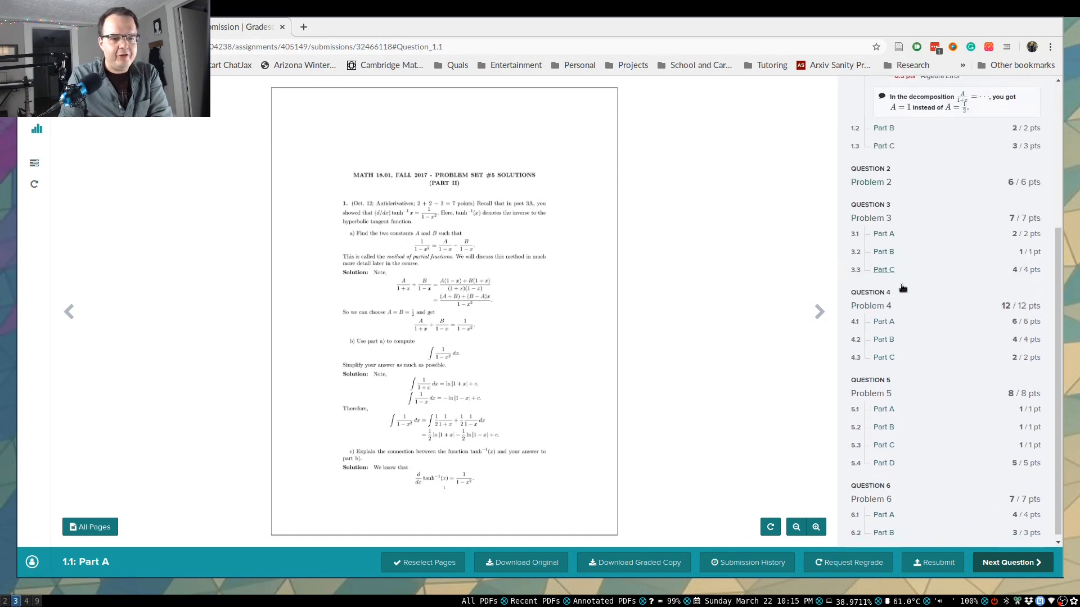
left_click(886, 411)
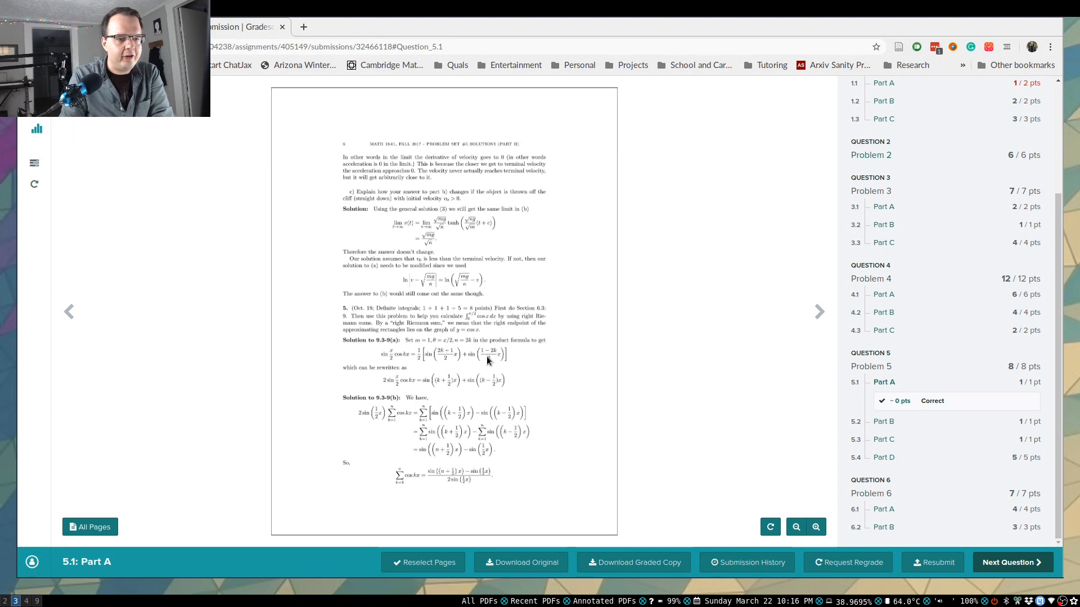
scroll(1049, 248, "up", 3)
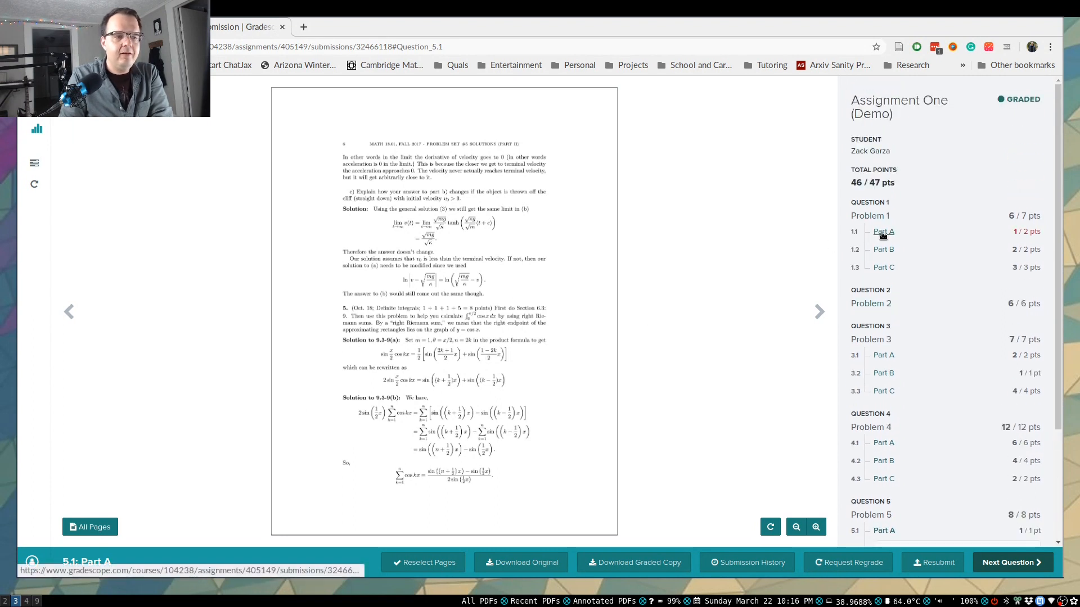
left_click(882, 233)
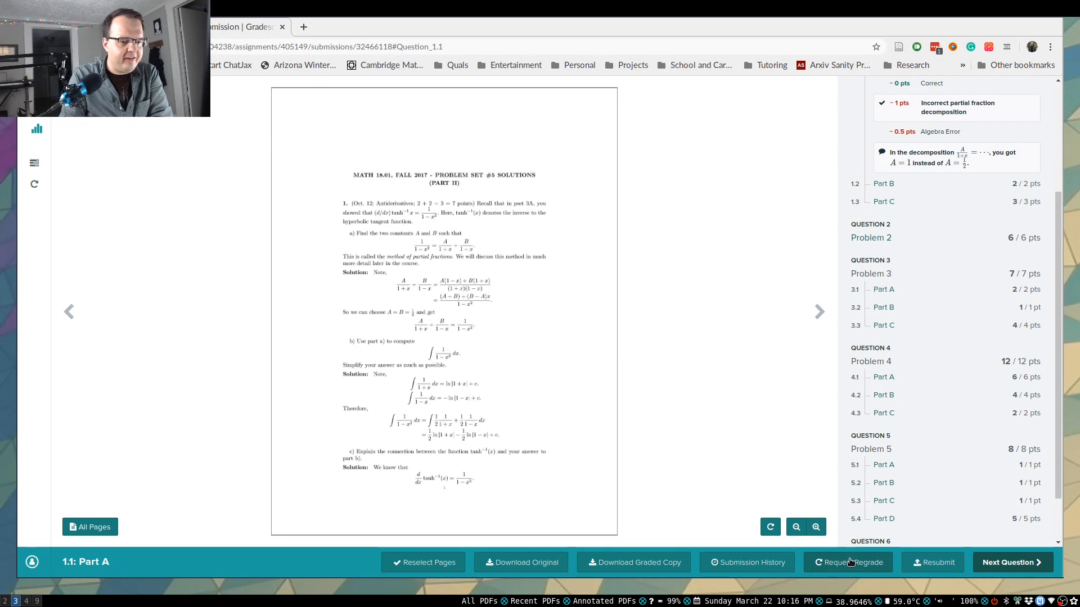
left_click(850, 561)
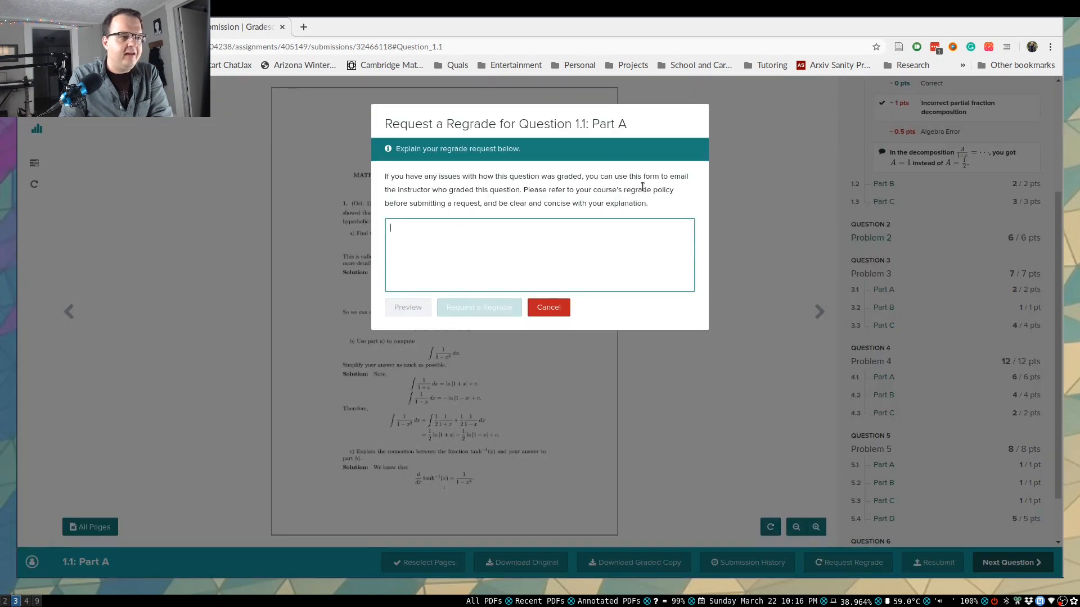
left_click(754, 338)
scroll(987, 269, "up", 5)
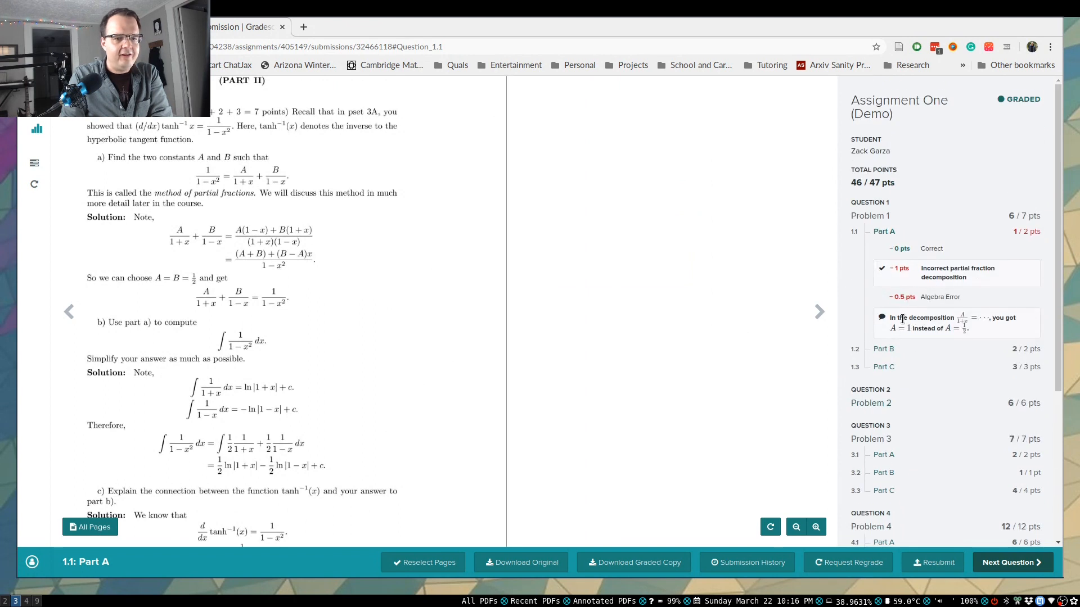
Submit a regrade request for Question 1.1: Part A with the explanation "sadasdas" and check how it appears in the question list.
left_click(836, 564)
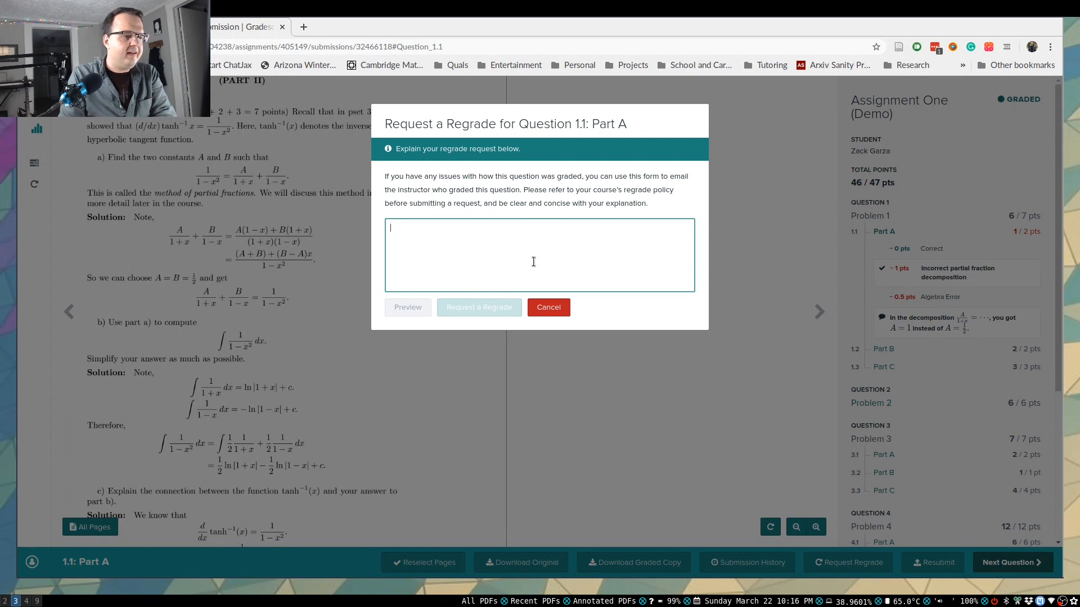
type("sadasdas")
left_click(513, 307)
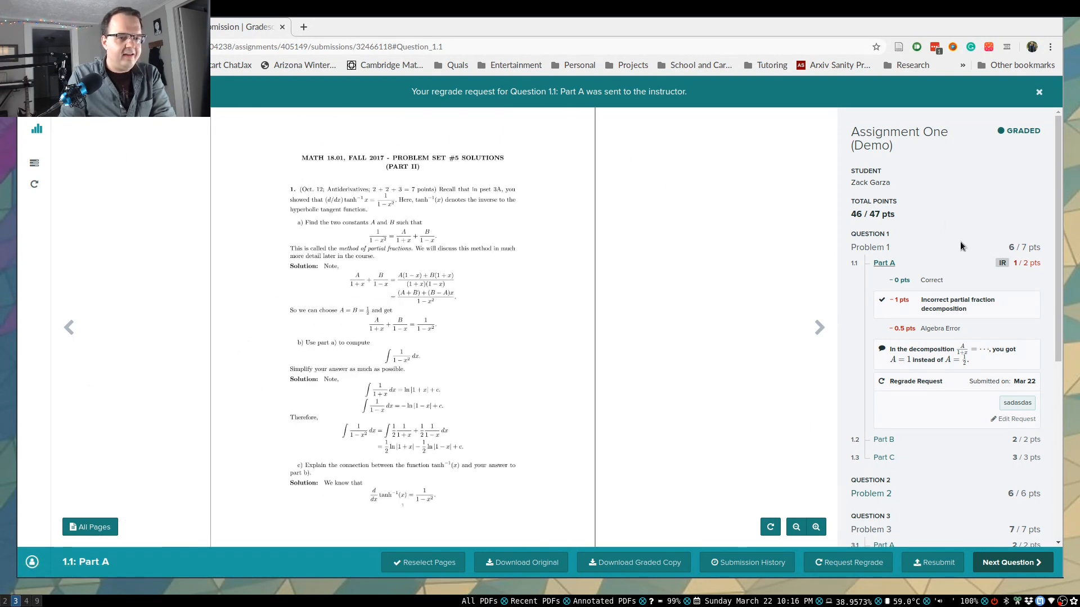
scroll(951, 242, "down", 5)
scroll(960, 256, "down", 2)
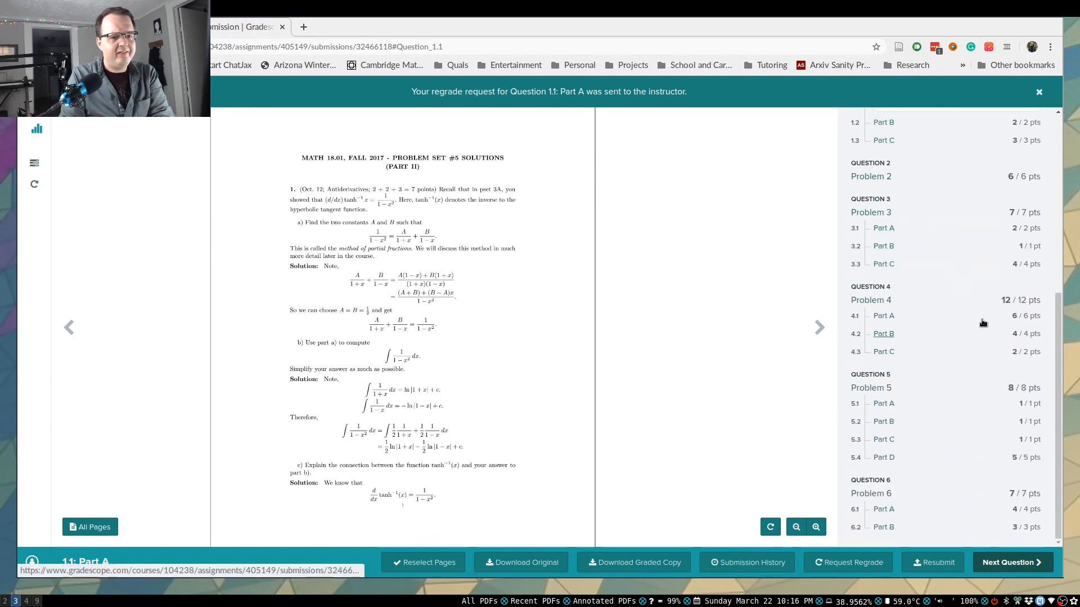
scroll(991, 258, "up", 2)
scroll(992, 258, "up", 1)
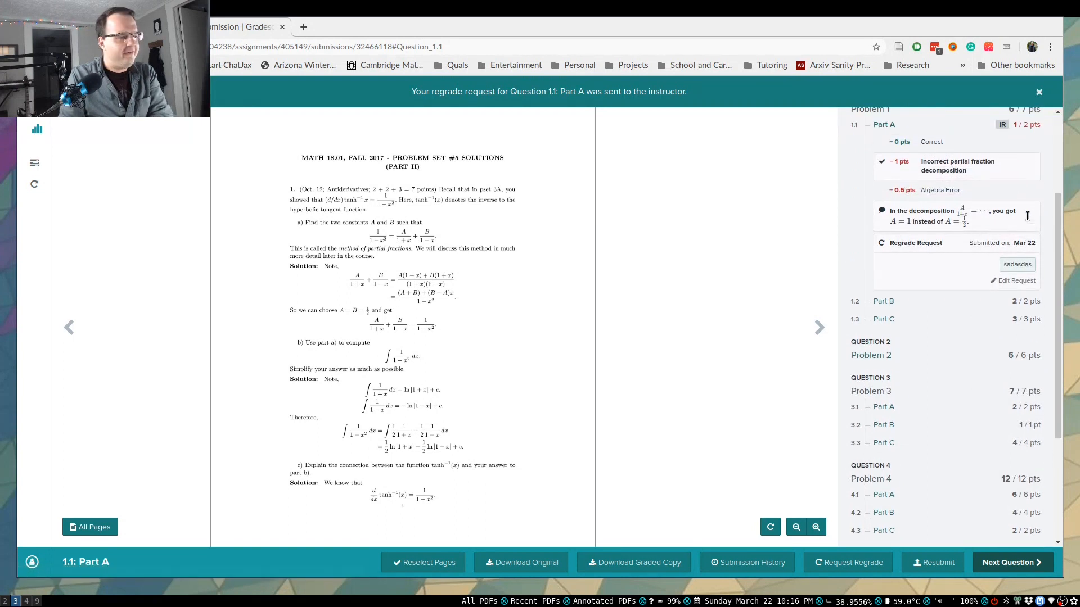